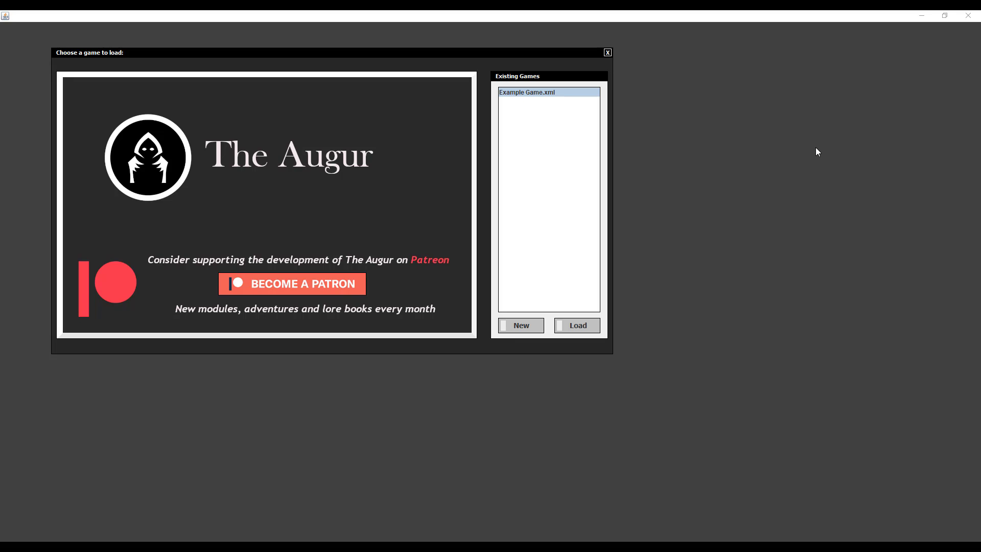
# - Create a new game named "Sci-Fi Example"
pyautogui.click(530, 327)
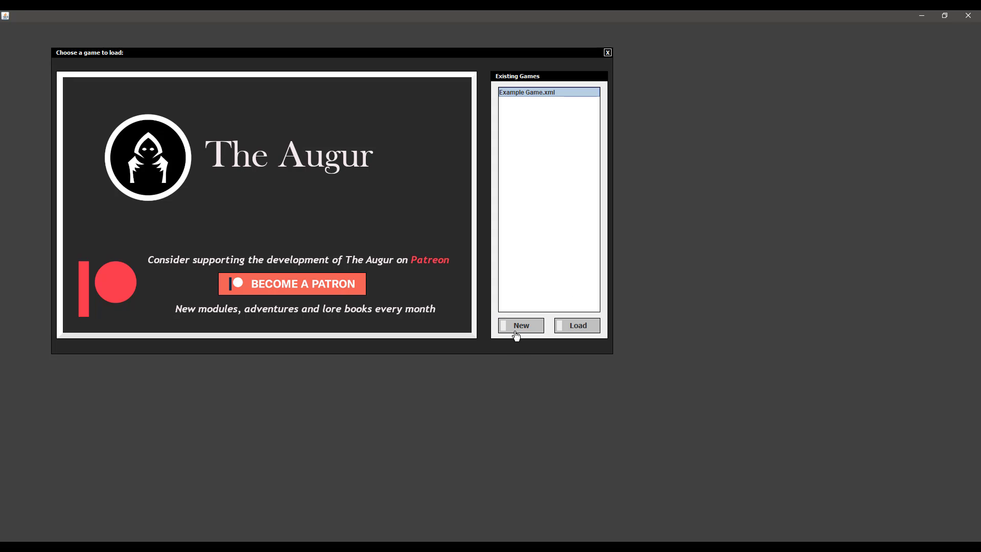
pyautogui.click(516, 336)
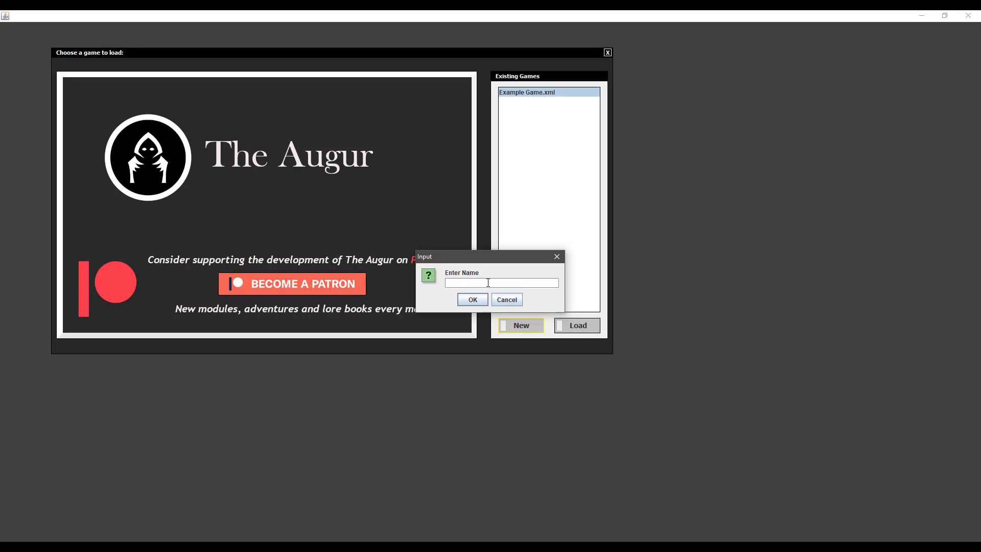
pyautogui.write('Sci-Fi Example')
pyautogui.click(476, 301)
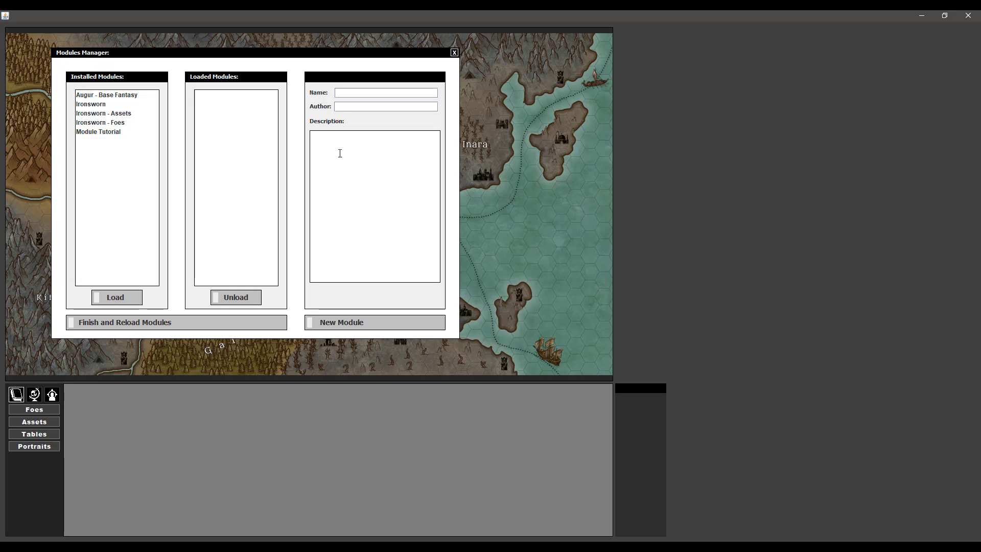
# - Create a module named "Sci-Fi Example Module" with author "The Augur" and description "A short description of your module", and save it
pyautogui.click(337, 324)
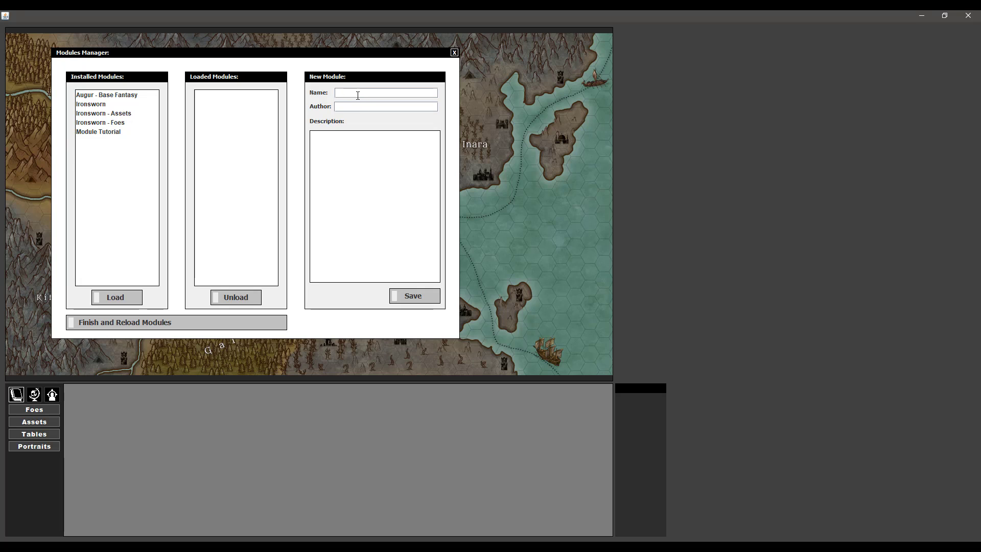
pyautogui.write('Sci-Fi Example Module')
pyautogui.click(359, 105)
pyautogui.write('The AugurA short description of your module')
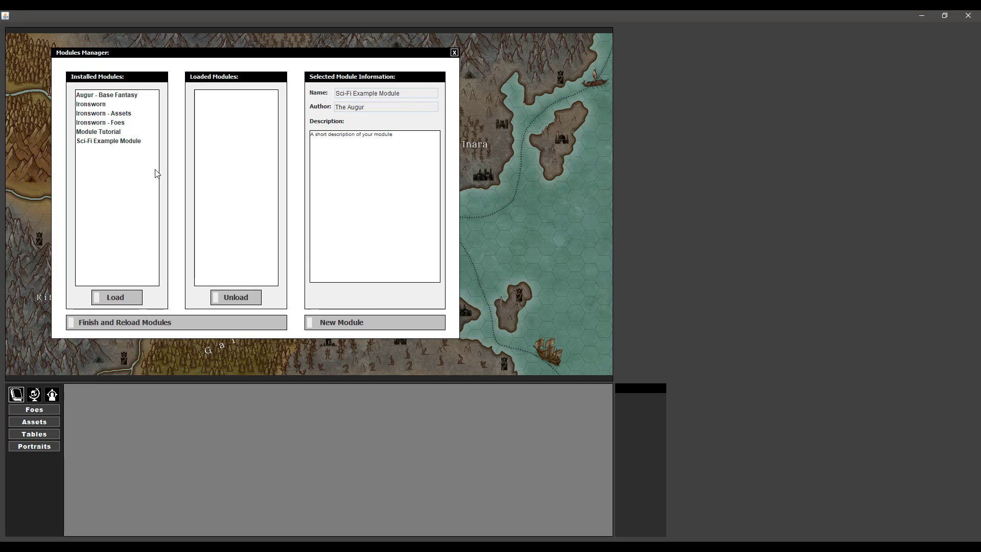
# - Load the Sci-Fi Example Module into the game, then finish and reload the modules
pyautogui.click(100, 143)
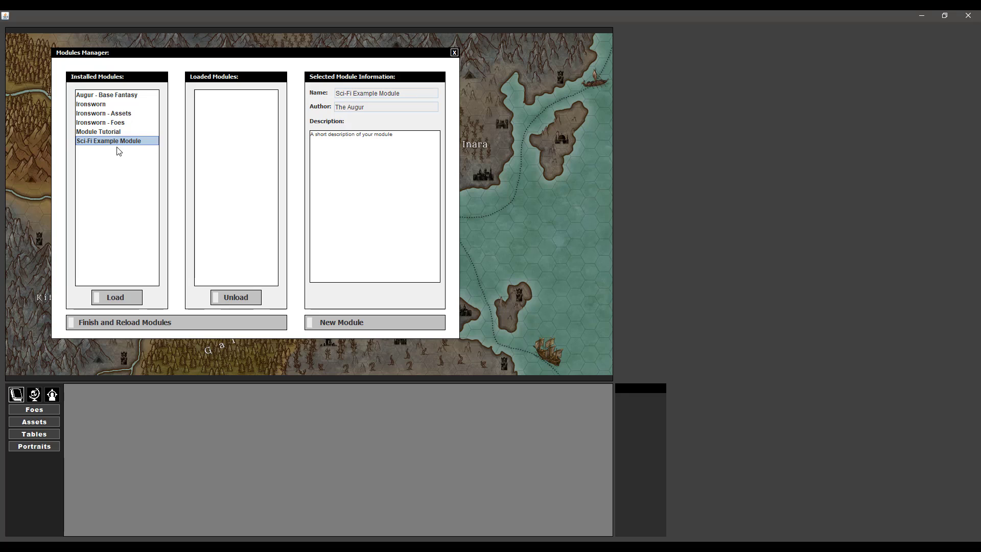
pyautogui.click(109, 300)
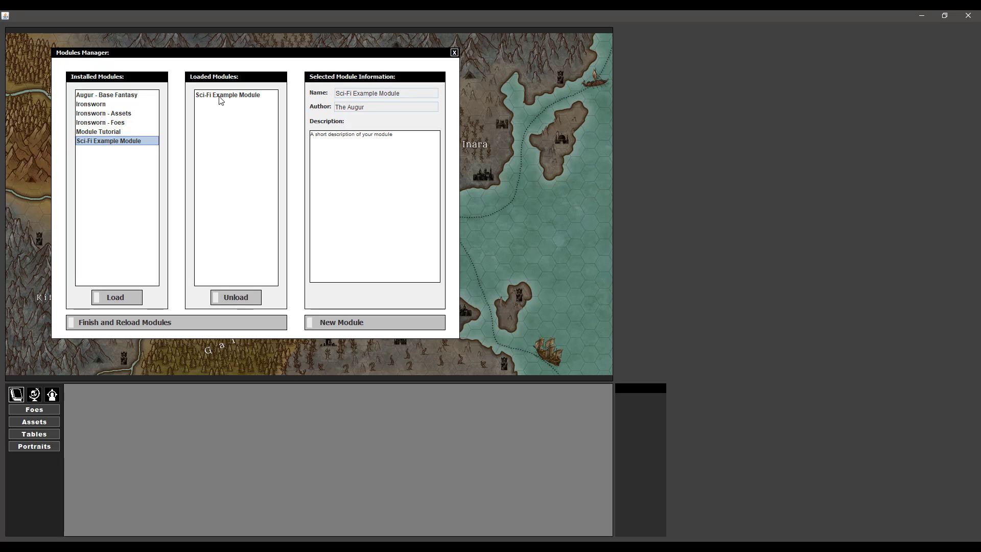
pyautogui.click(154, 326)
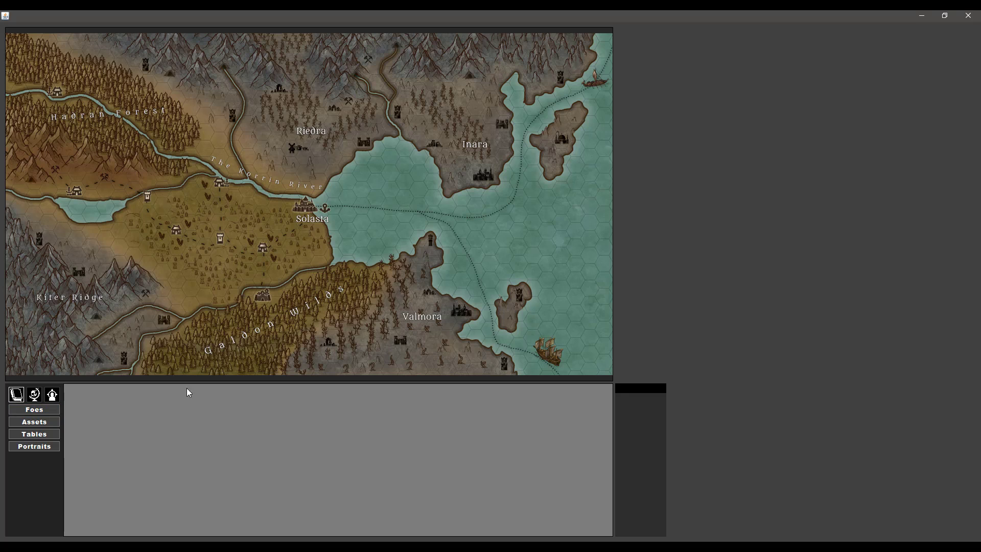
pyautogui.click(30, 409)
pyautogui.click(19, 412)
pyautogui.click(21, 411)
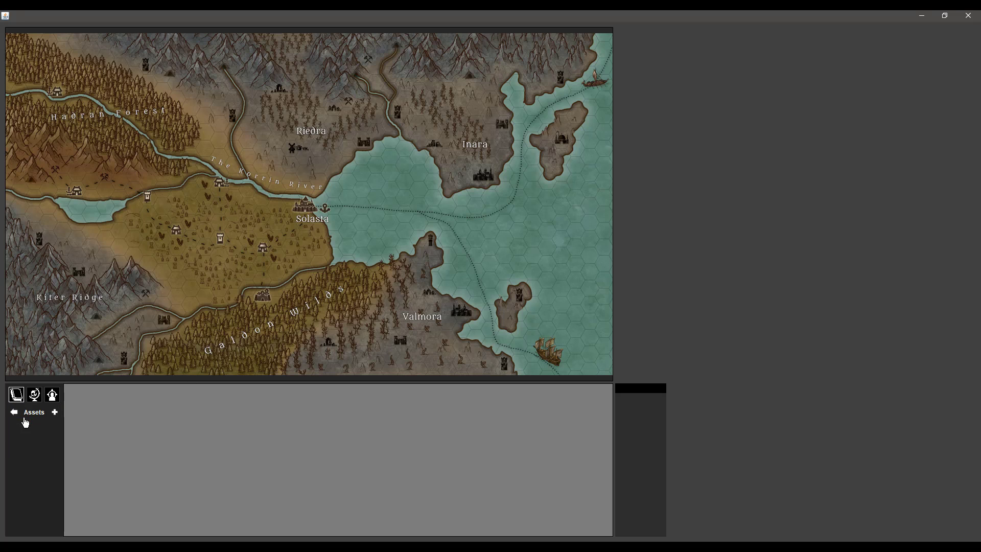
pyautogui.click(16, 412)
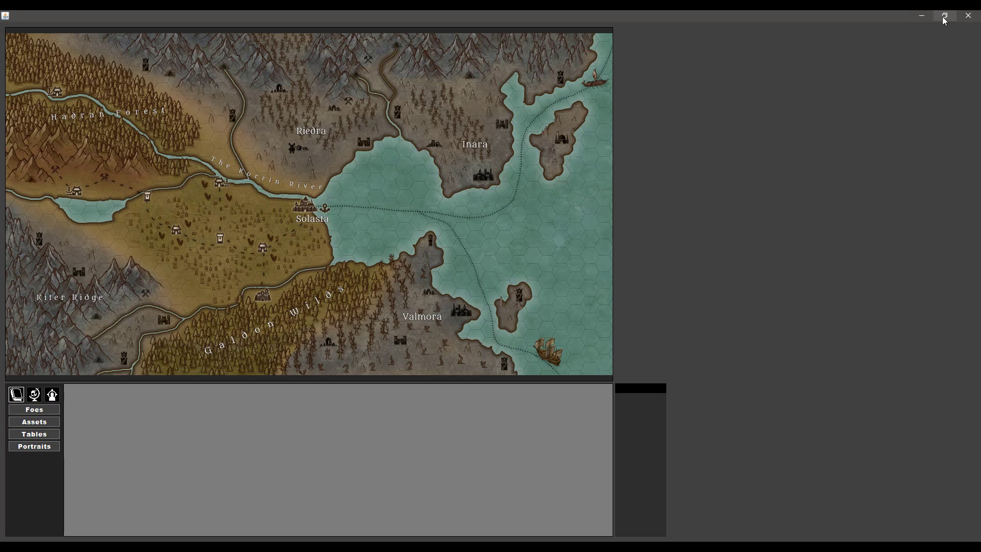
# - Bring up the "Modules Video" notes in OneNote and restore the Augur window to a smaller size beside them
pyautogui.moveTo(199, 545)
pyautogui.click(200, 524)
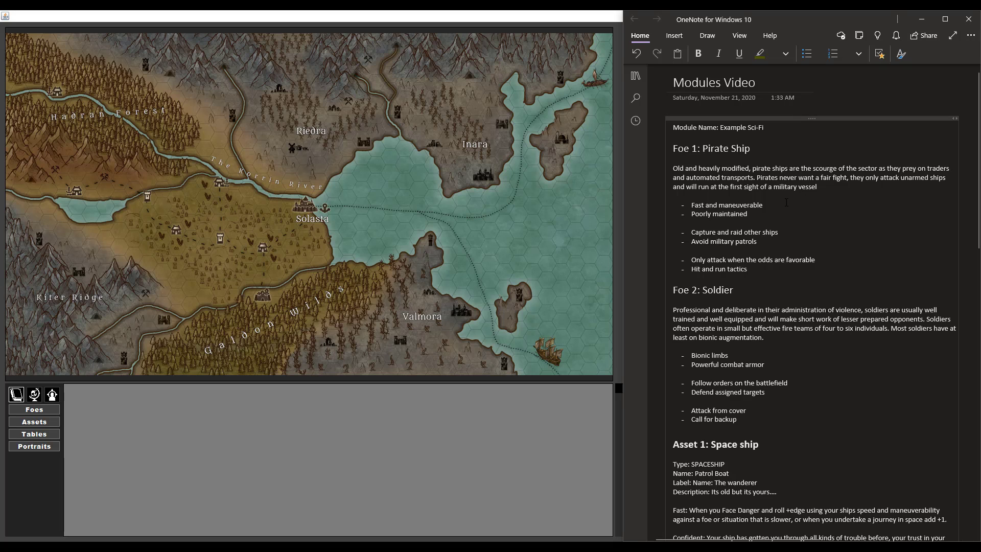
pyautogui.click(588, 409)
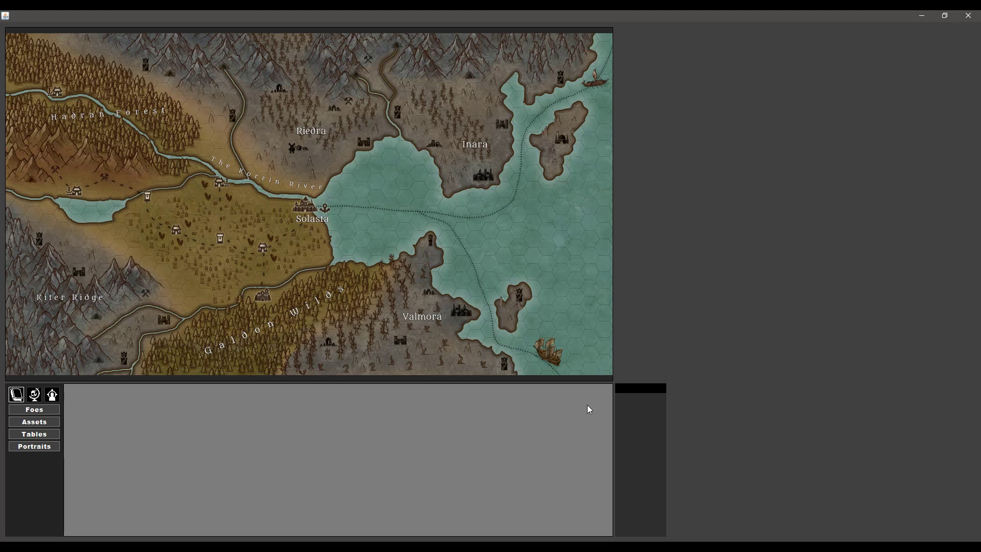
pyautogui.click(944, 20)
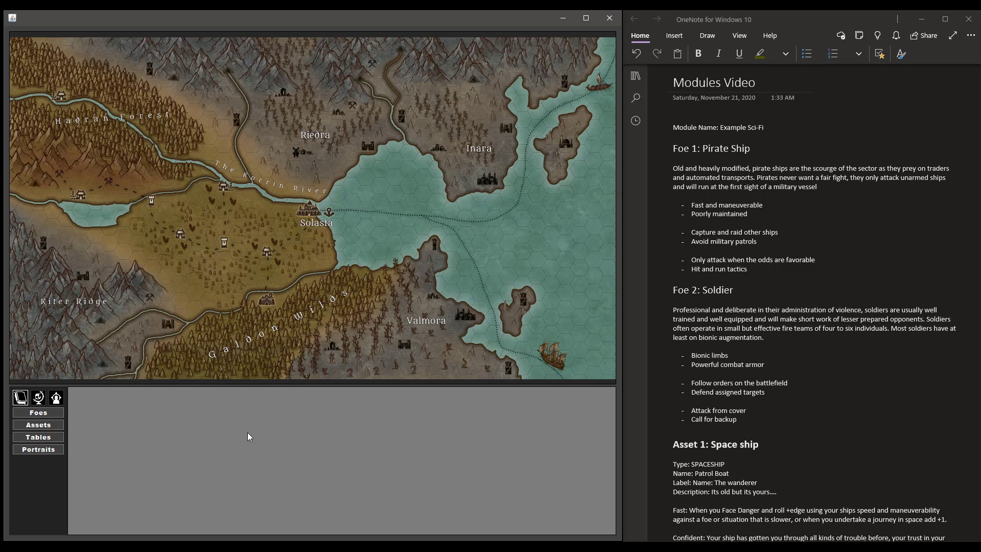
# - Start a new foe and assign it to the Sci-Fi Example Module
pyautogui.click(40, 413)
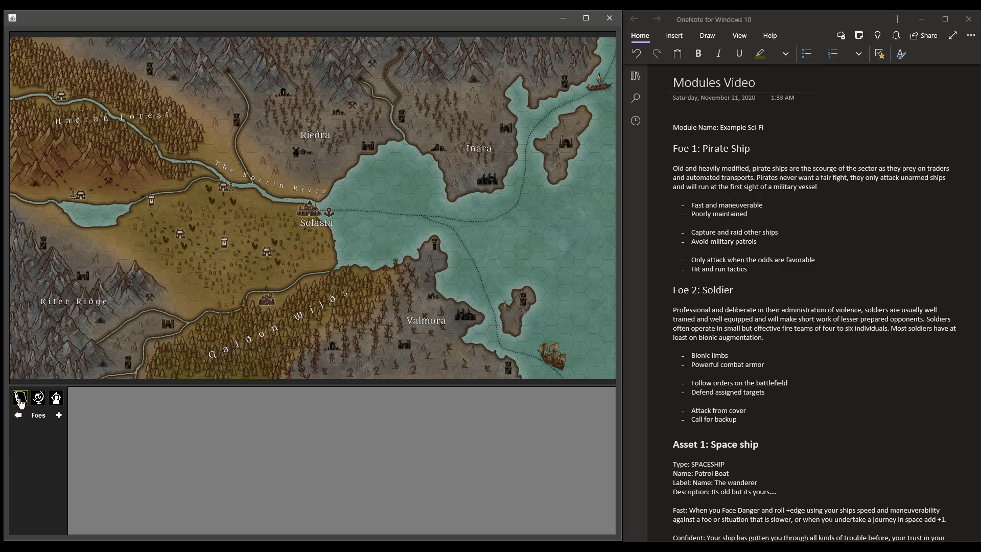
pyautogui.click(59, 416)
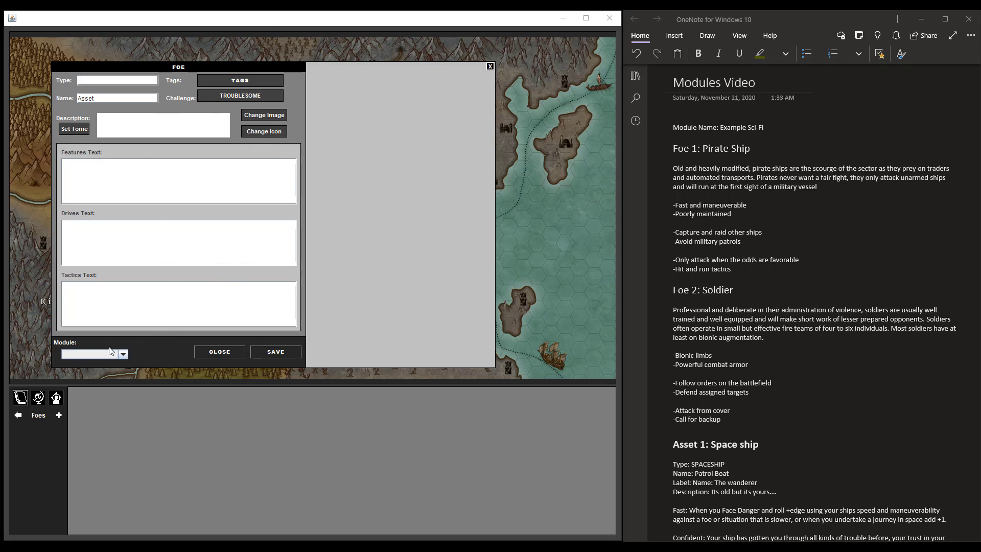
pyautogui.click(124, 353)
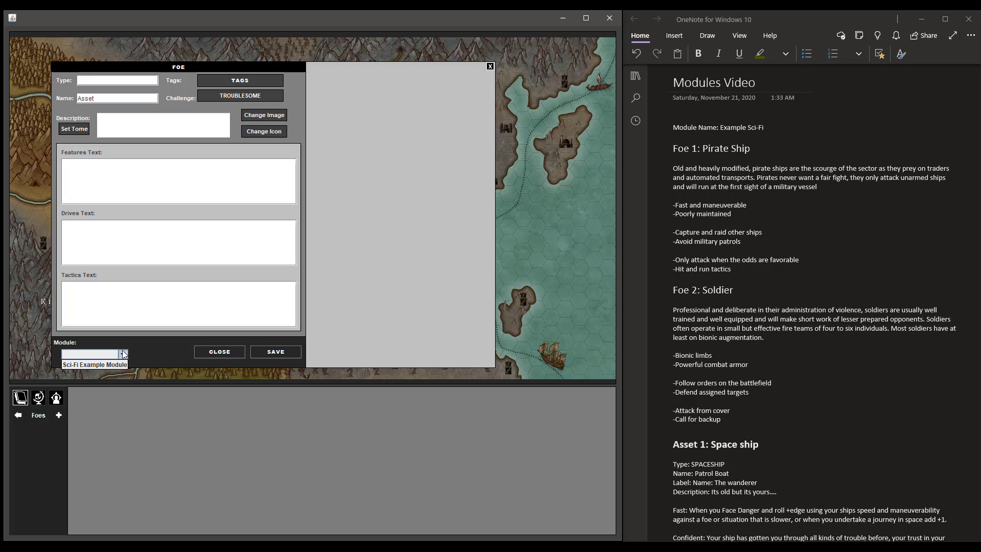
pyautogui.click(100, 364)
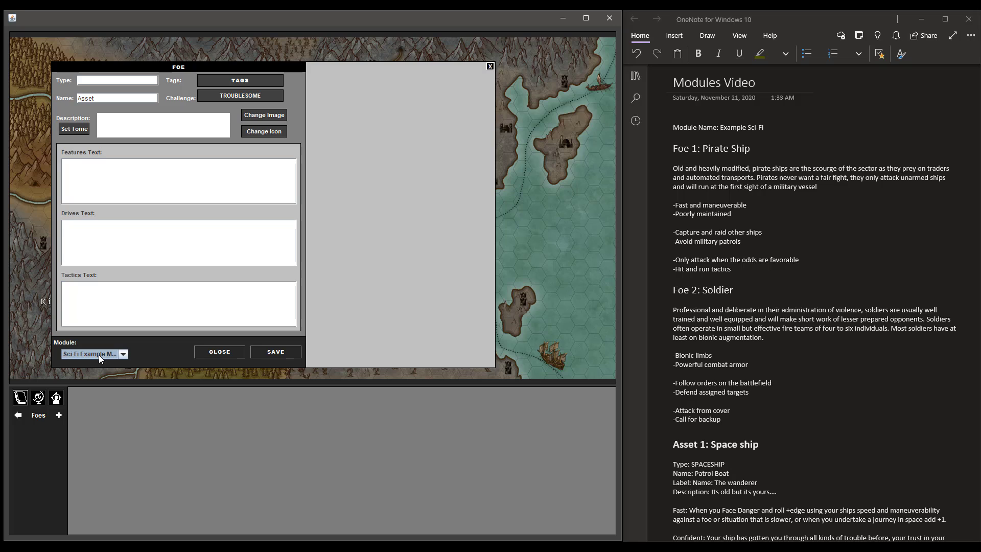
# - Set the new foe's type to SPACESHIP in capital letters
pyautogui.click(131, 79)
pyautogui.write('Spaces')
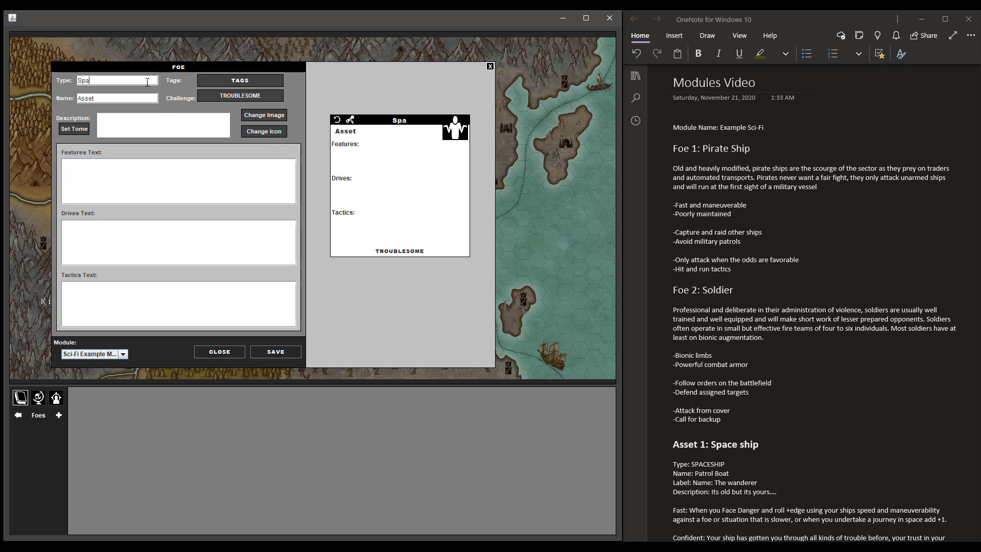
pyautogui.press('BackSpace')
pyautogui.press('BackSpace')
pyautogui.press('BackSpace')
pyautogui.press('BackSpace')
pyautogui.press('BackSpace')
pyautogui.press('BackSpace')
pyautogui.write('SPACESHIP')
# - Replace the foe's default name with "Pirate Ship"
pyautogui.click(116, 97)
pyautogui.doubleClick(79, 98)
pyautogui.write('Pirate S')
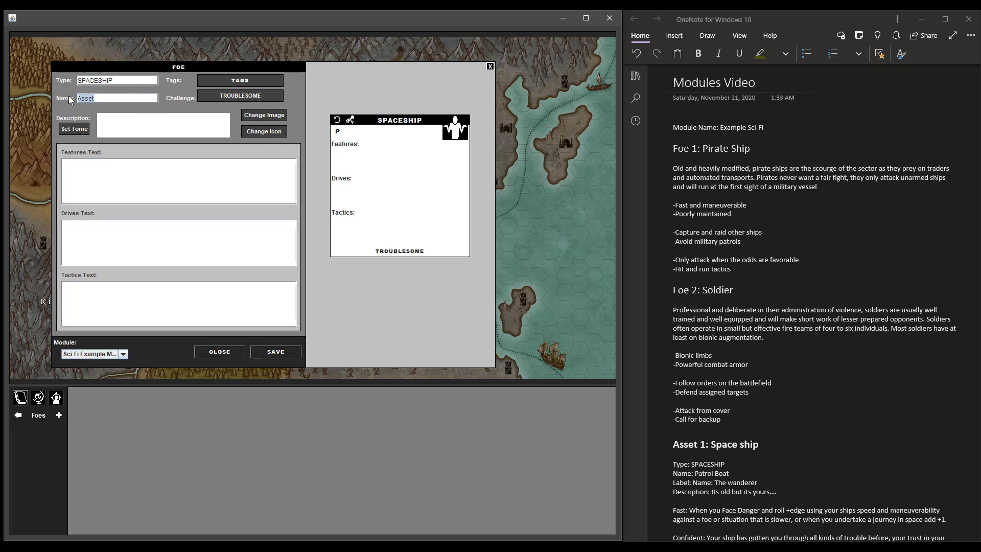
pyautogui.write('hip')
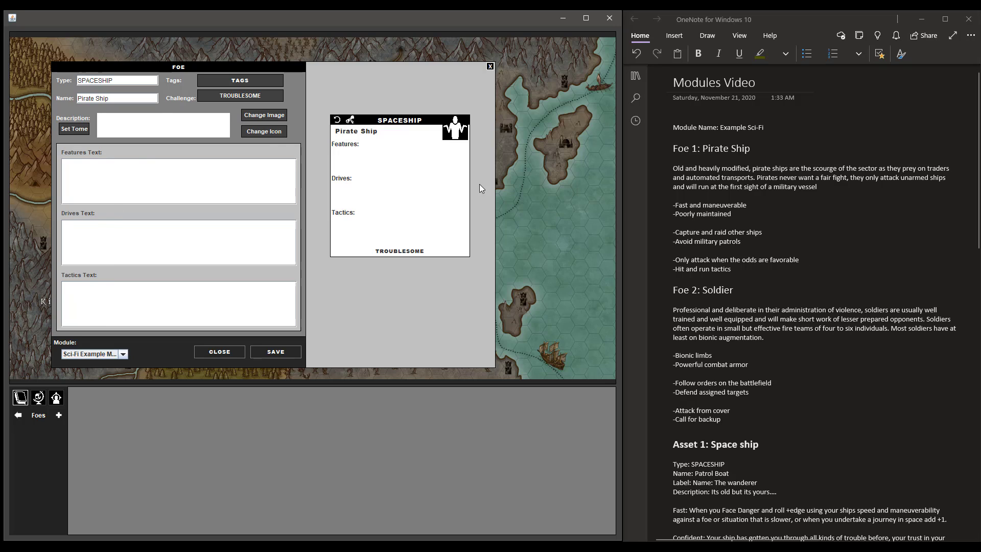
# - Copy "-Fast and maneuverable" and "-Poorly maintained" from the OneNote notes into the foe's features text
pyautogui.moveTo(731, 214); pyautogui.dragTo(664, 204)
pyautogui.hotkey('ctrl', 'c')
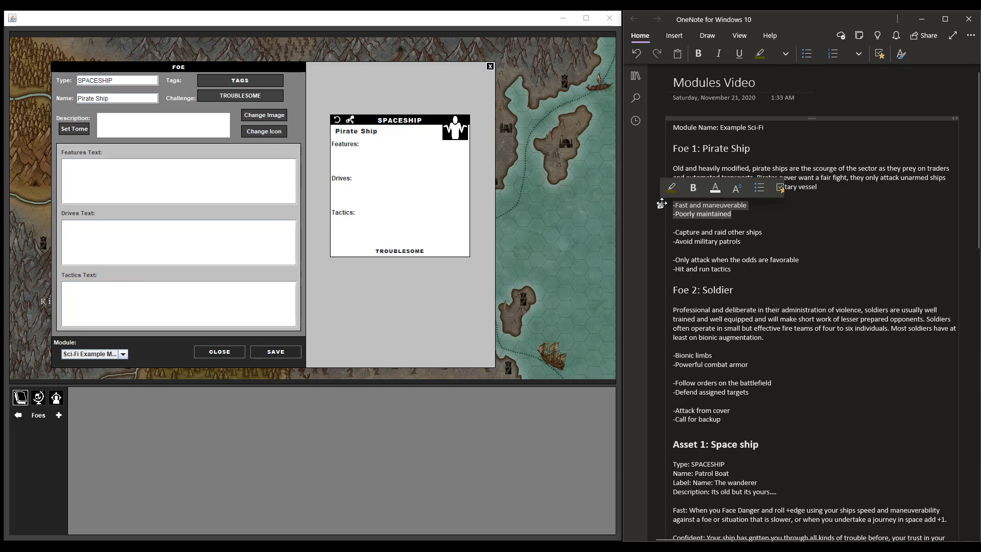
pyautogui.click(216, 163)
pyautogui.hotkey('ctrl', 'v')
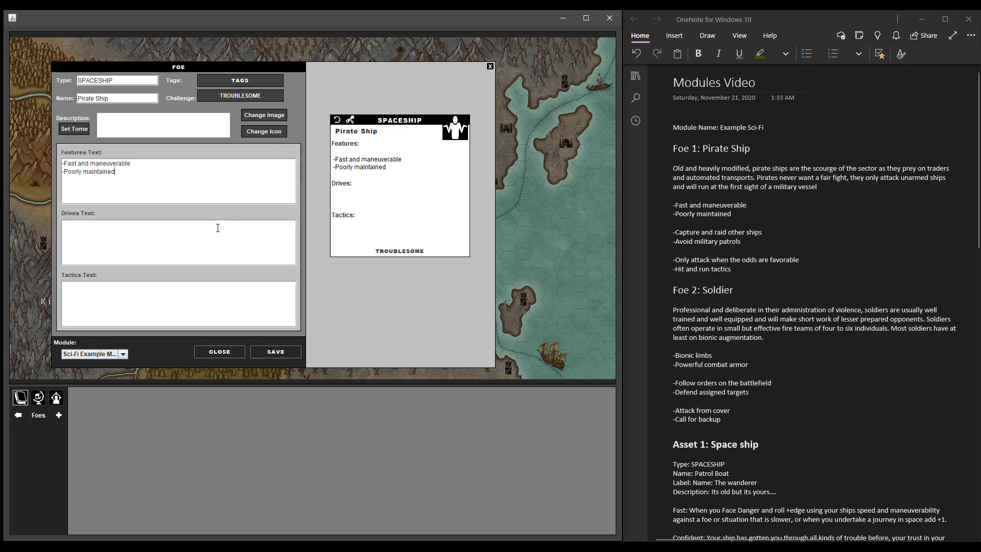
# - Copy "-Capture and raid other ships" and "-Avoid military patrols" from the notes into the foe's drives text
pyautogui.moveTo(771, 238); pyautogui.dragTo(667, 237)
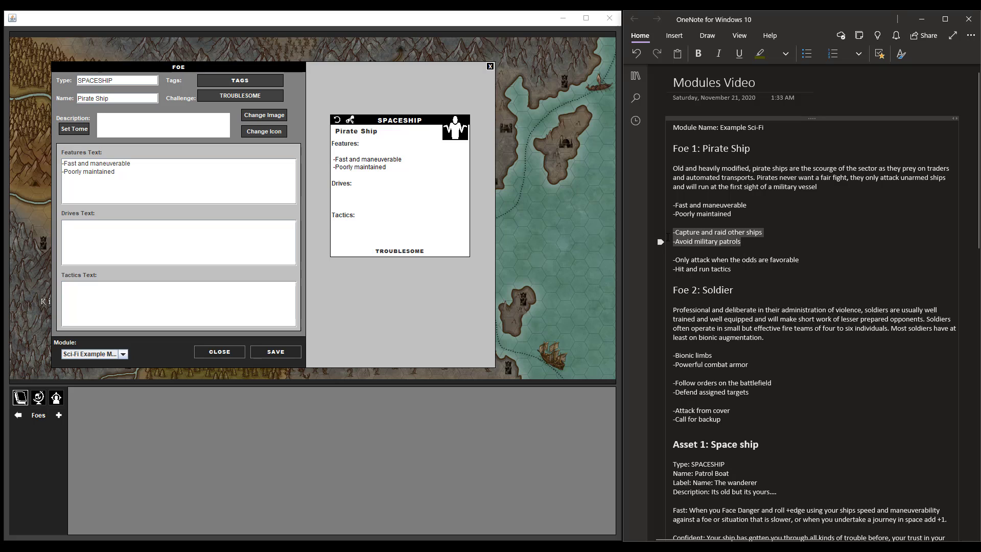
pyautogui.hotkey('ctrl', 'c')
pyautogui.click(234, 242)
pyautogui.hotkey('ctrl', 'v')
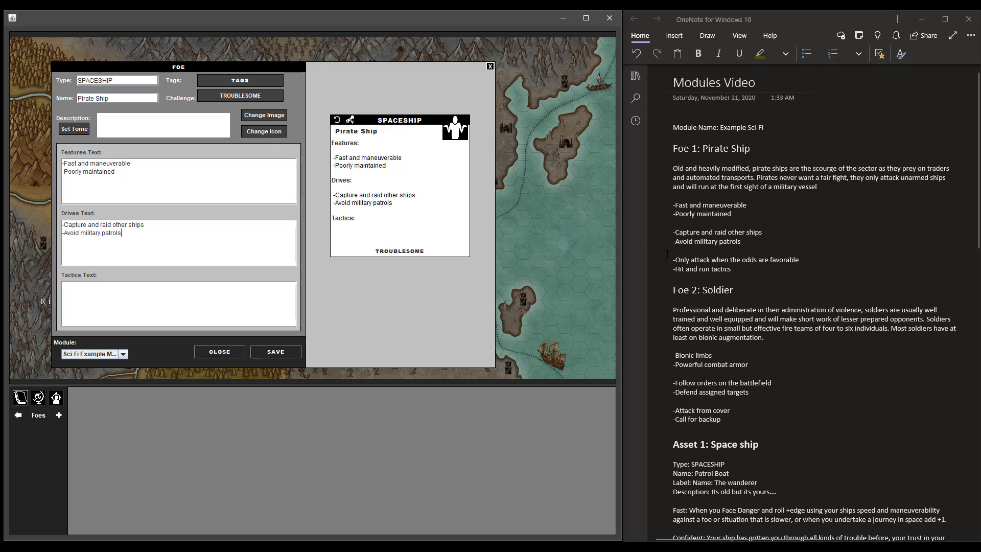
# - Copy "-Only attack when the odds are favorable" and "-Hit and run tactics" from the notes into the foe's tactics text
pyautogui.click(749, 266)
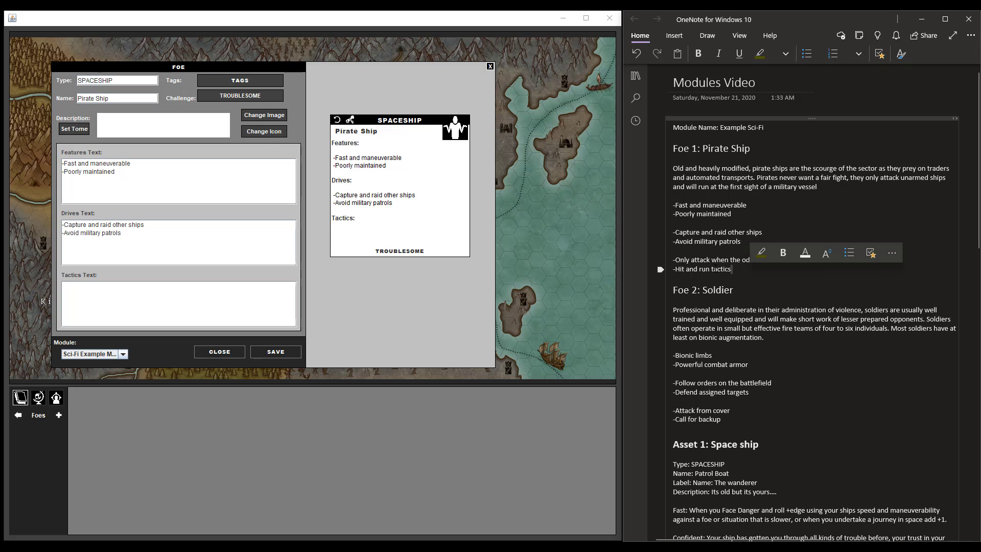
pyautogui.moveTo(739, 270); pyautogui.dragTo(672, 259)
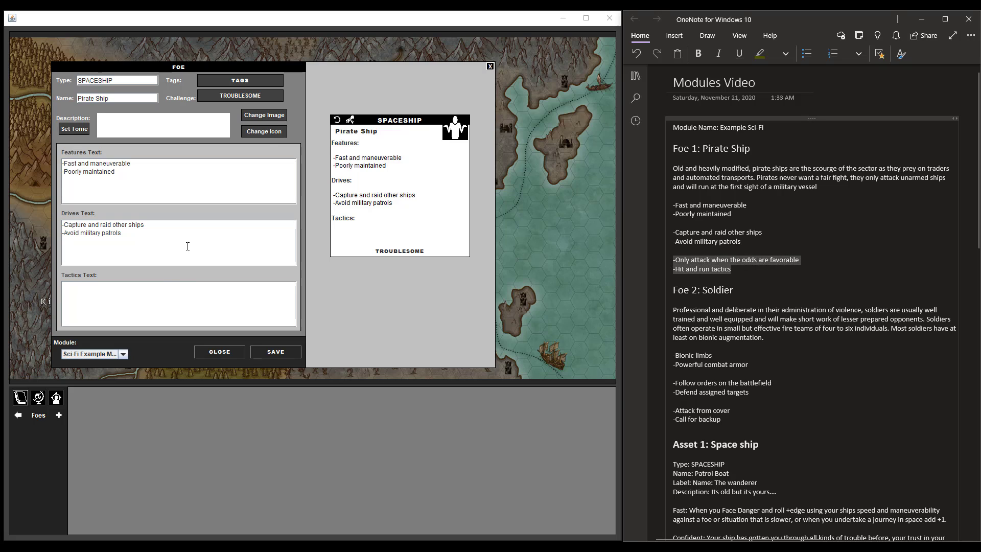
pyautogui.click(158, 292)
pyautogui.hotkey('ctrl', 'v')
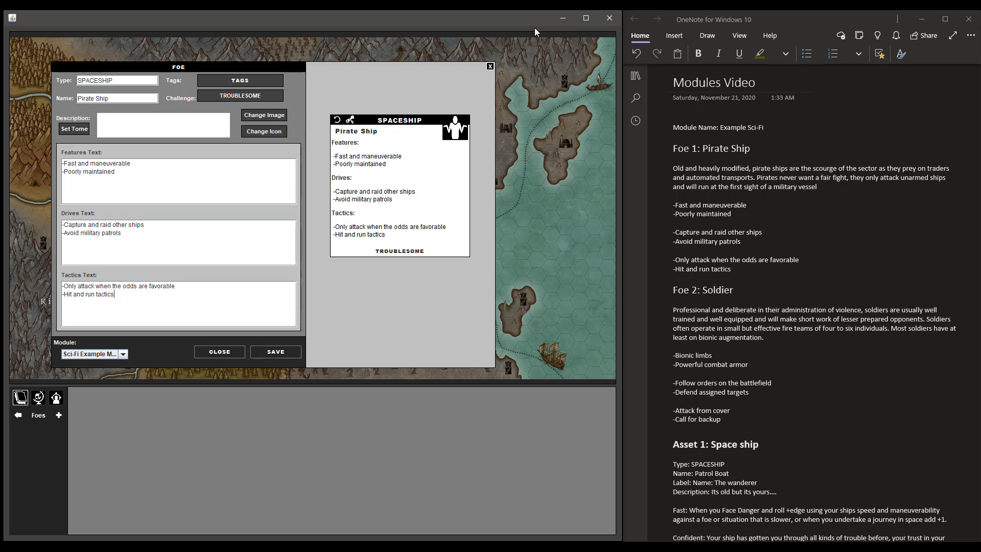
# - Minimize the Augur window and open the Sci-Fi Example Module folder inside The Augur's Mods folder in File Explorer
pyautogui.click(562, 21)
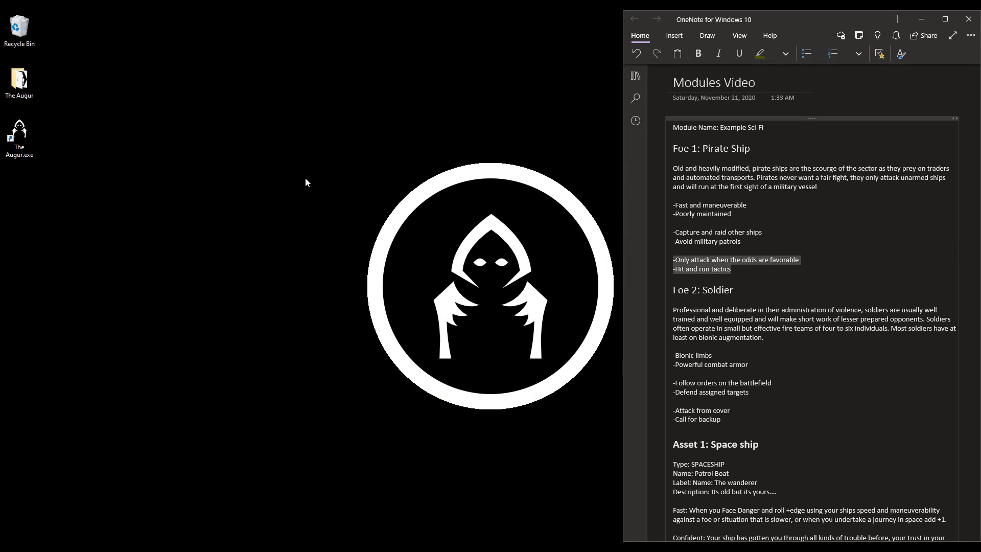
pyautogui.click(38, 75)
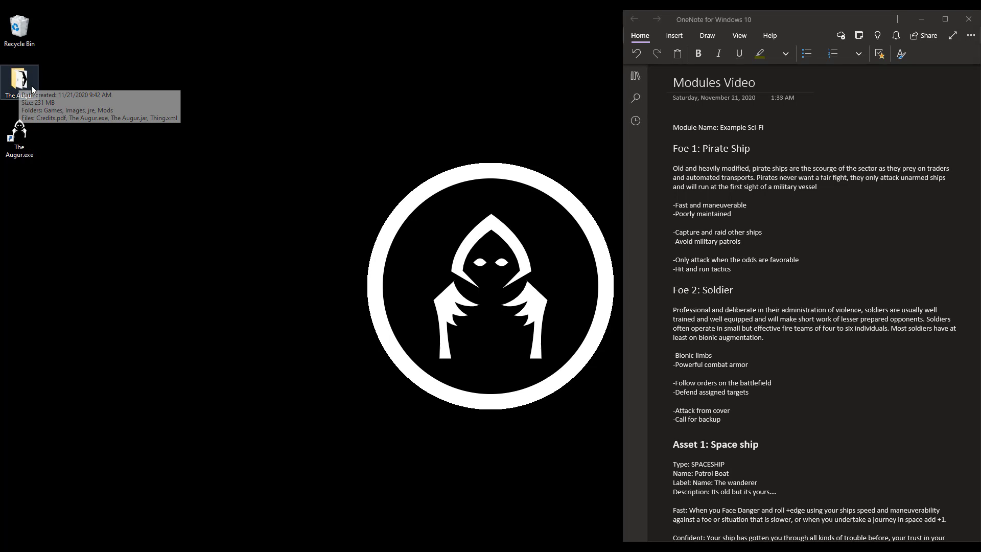
pyautogui.doubleClick(28, 87)
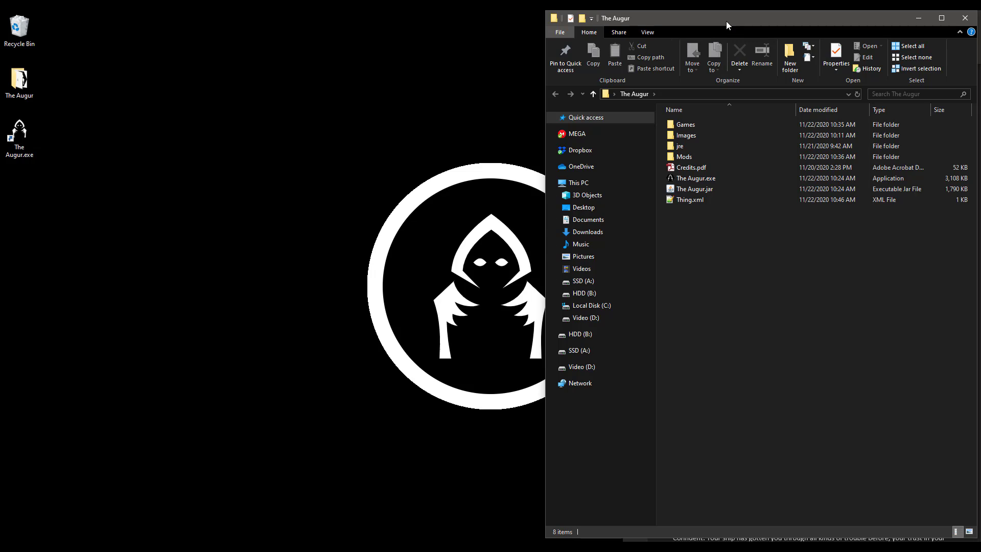
pyautogui.moveTo(725, 21); pyautogui.dragTo(264, 24)
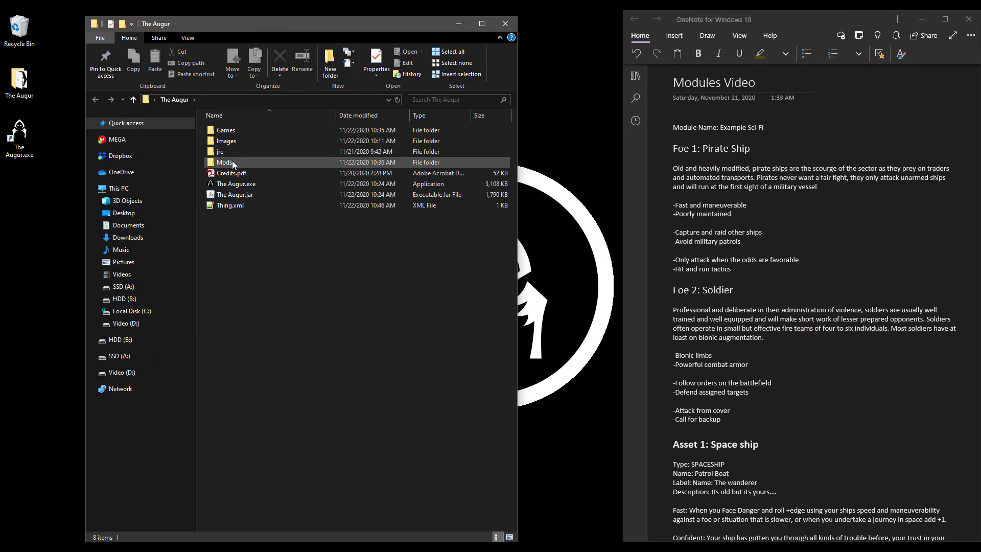
pyautogui.doubleClick(225, 162)
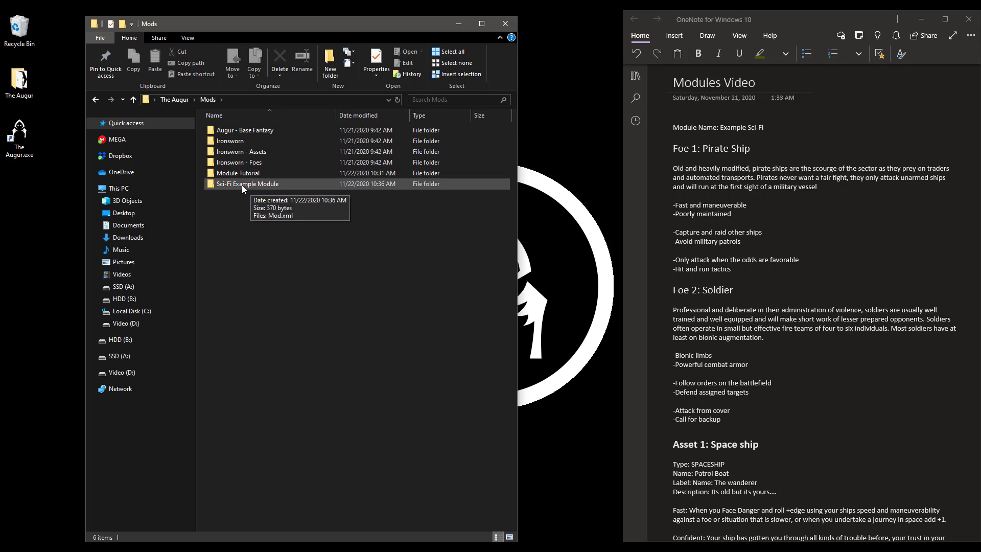
pyautogui.doubleClick(244, 184)
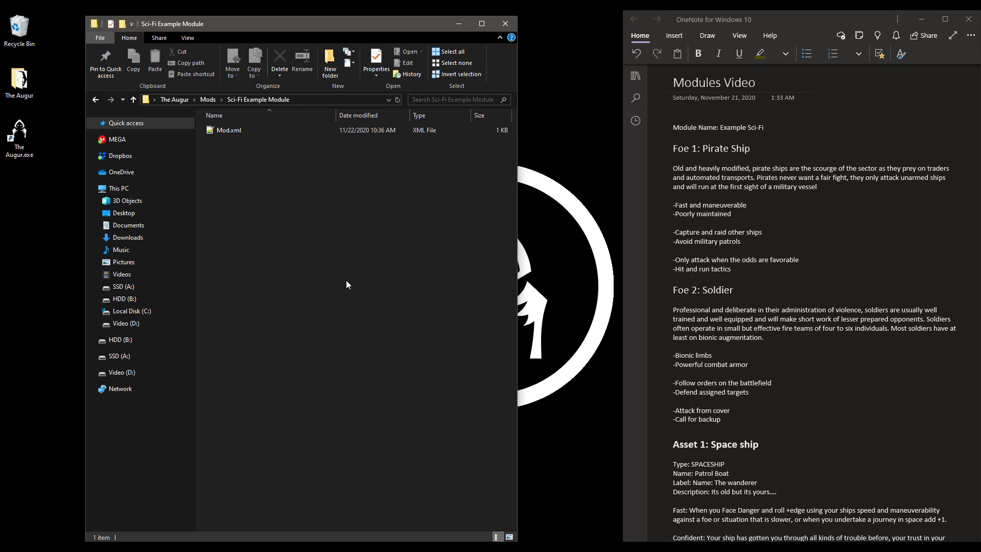
# - Create a folder named Images inside the Sci-Fi Example Module folder
pyautogui.rightClick(255, 217)
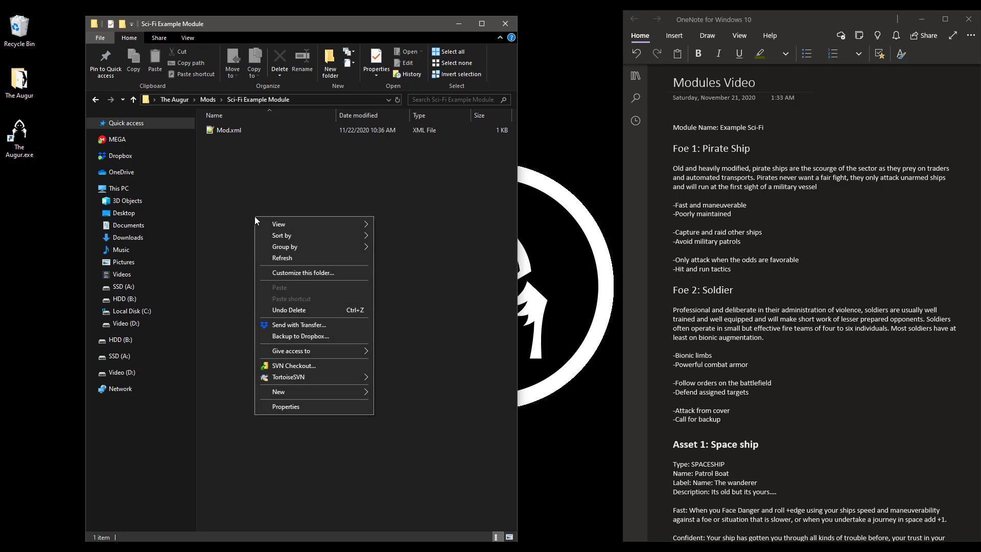
pyautogui.moveTo(323, 391)
pyautogui.click(412, 393)
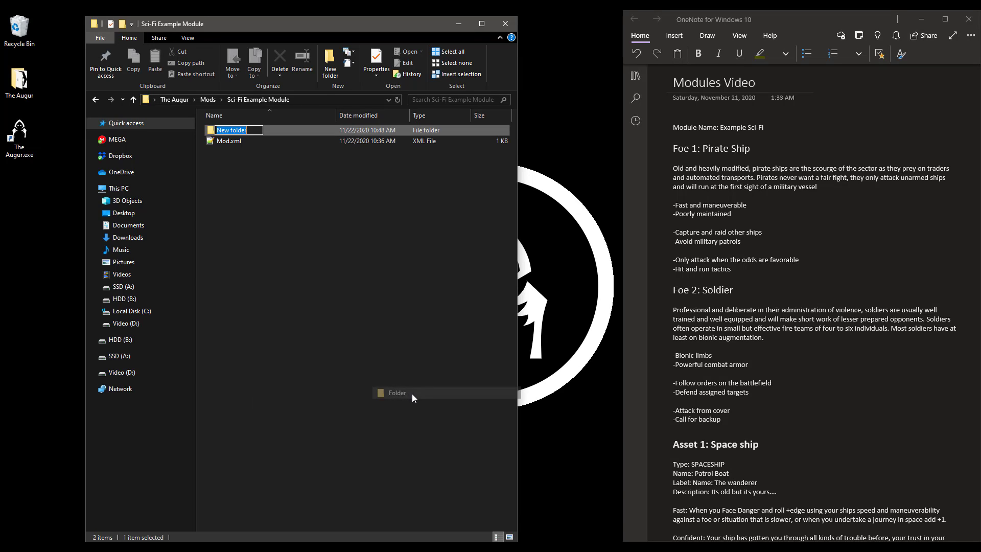
pyautogui.write('Images')
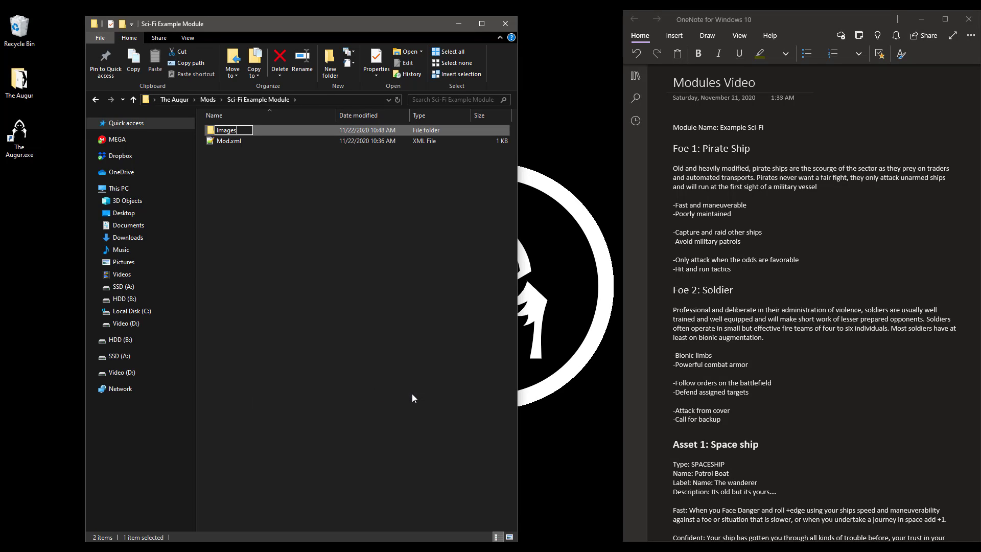
pyautogui.press('Return')
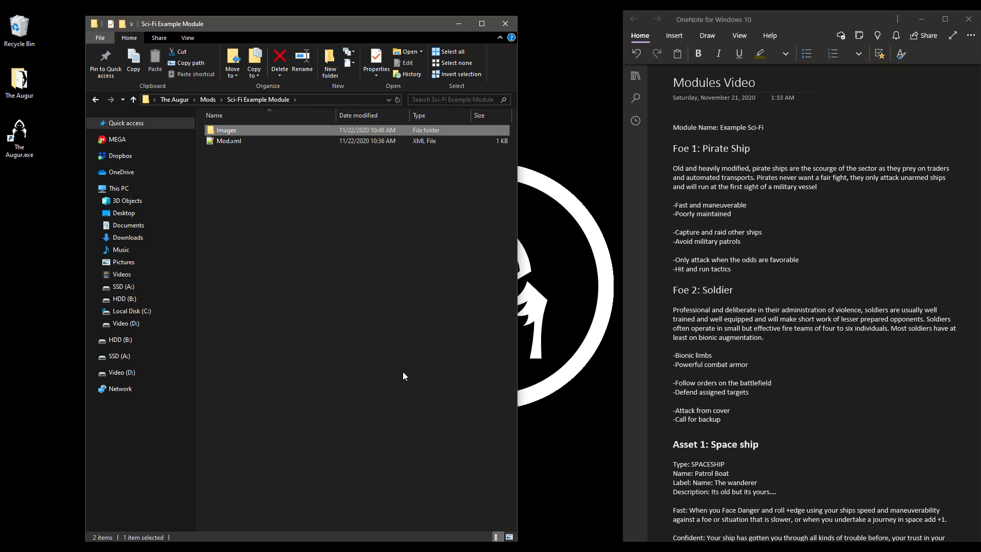
# - Open the Images folder beside the Downloads window and move all the foe, icon and map PNG files from Downloads into it
pyautogui.doubleClick(233, 129)
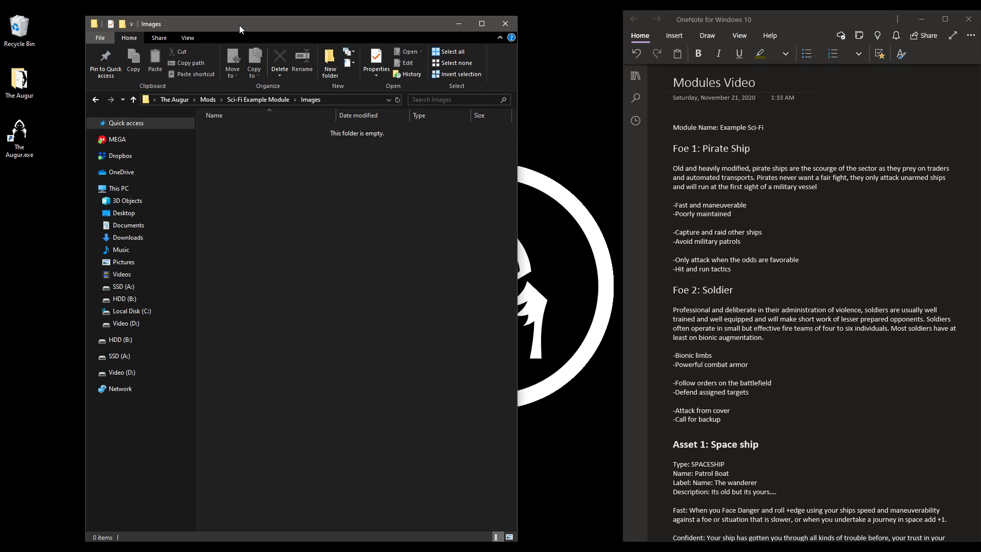
pyautogui.moveTo(239, 26); pyautogui.dragTo(663, 23)
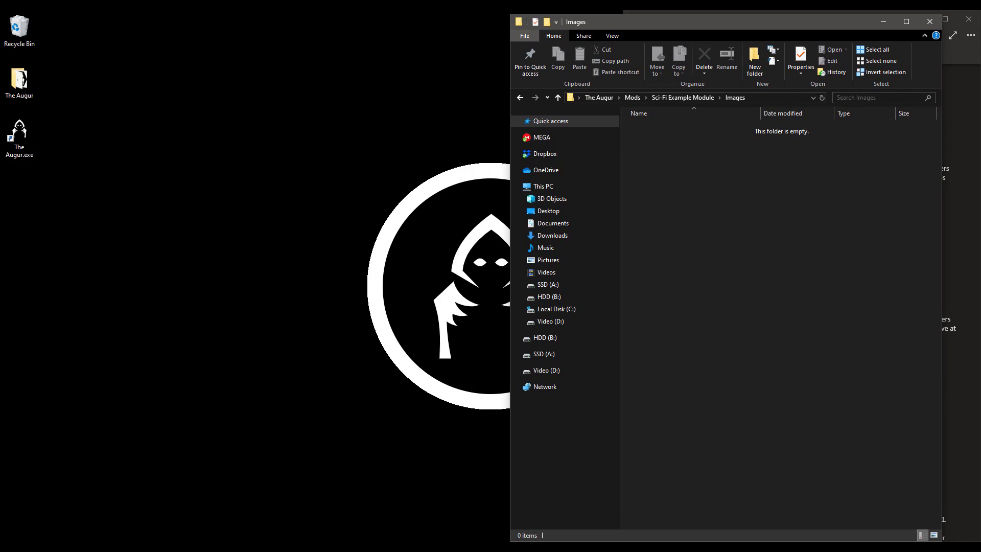
pyautogui.click(96, 513)
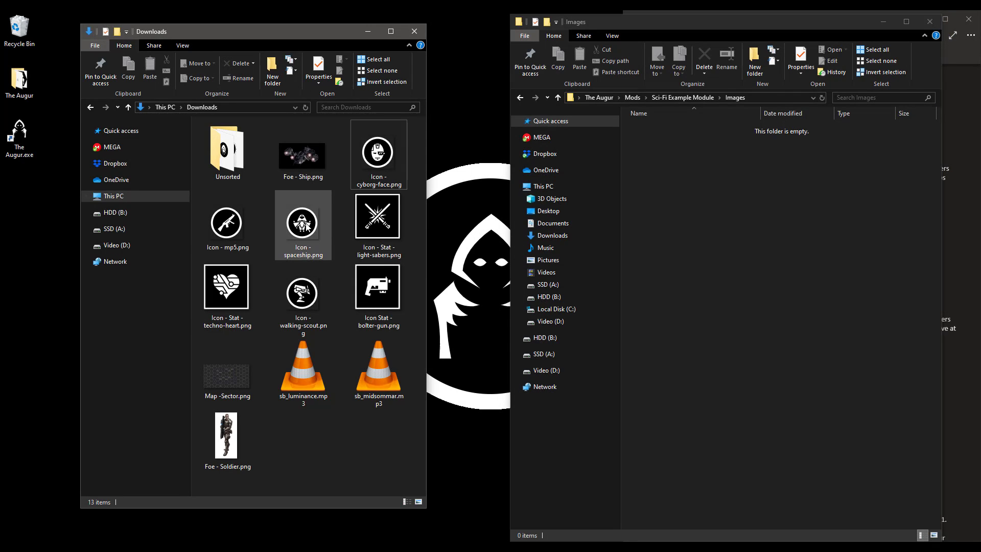
pyautogui.click(311, 153)
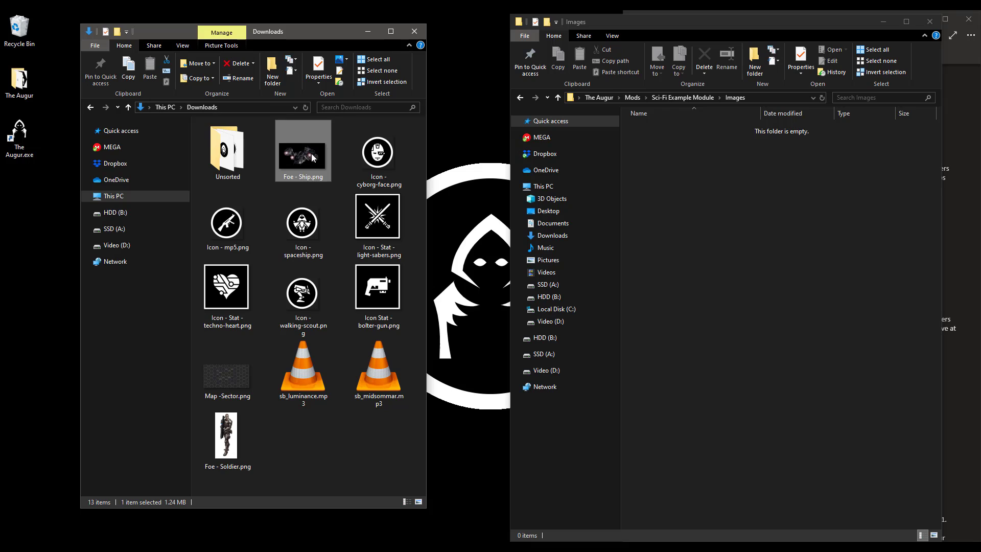
pyautogui.keyDown('shift'); pyautogui.click(241, 367); pyautogui.keyUp('shift')
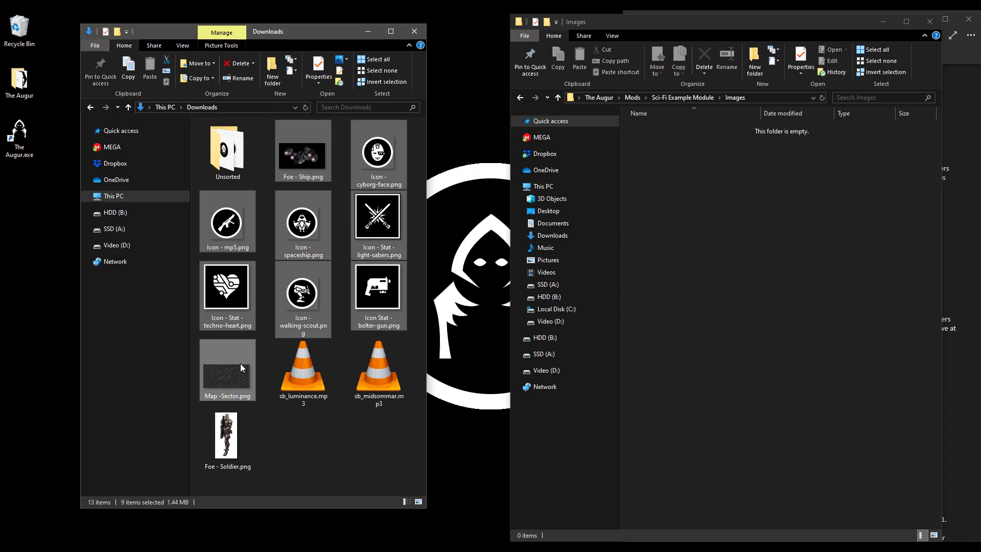
pyautogui.moveTo(242, 367); pyautogui.dragTo(679, 197)
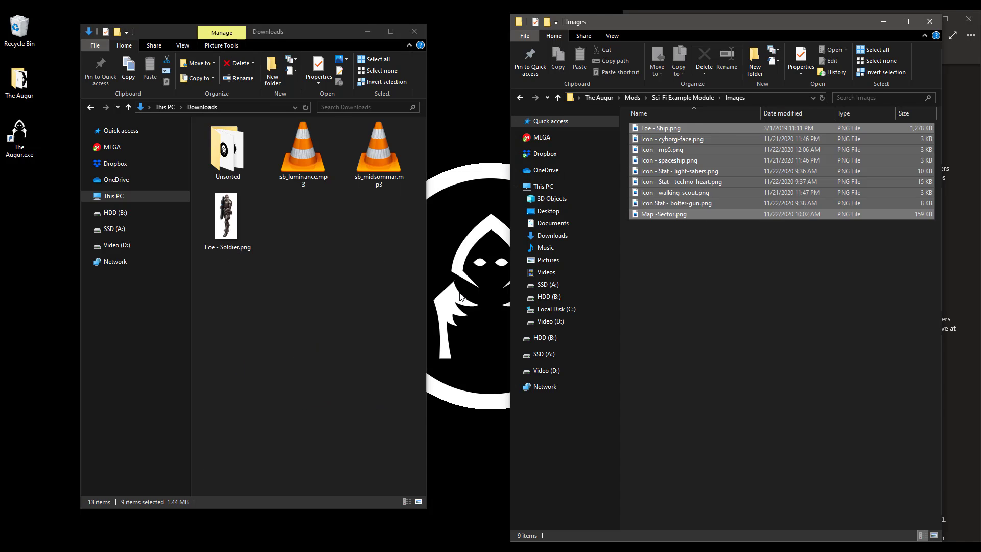
pyautogui.moveTo(225, 219); pyautogui.dragTo(756, 329)
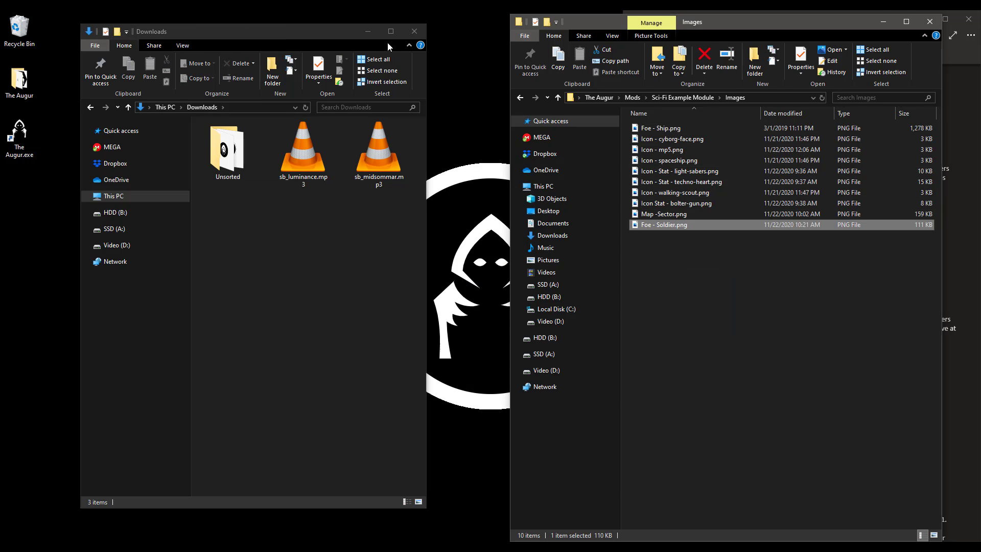
# - Minimize the Downloads and Images windows and switch back to The Augur's foe editor
pyautogui.click(368, 31)
pyautogui.moveTo(823, 25); pyautogui.dragTo(447, 40)
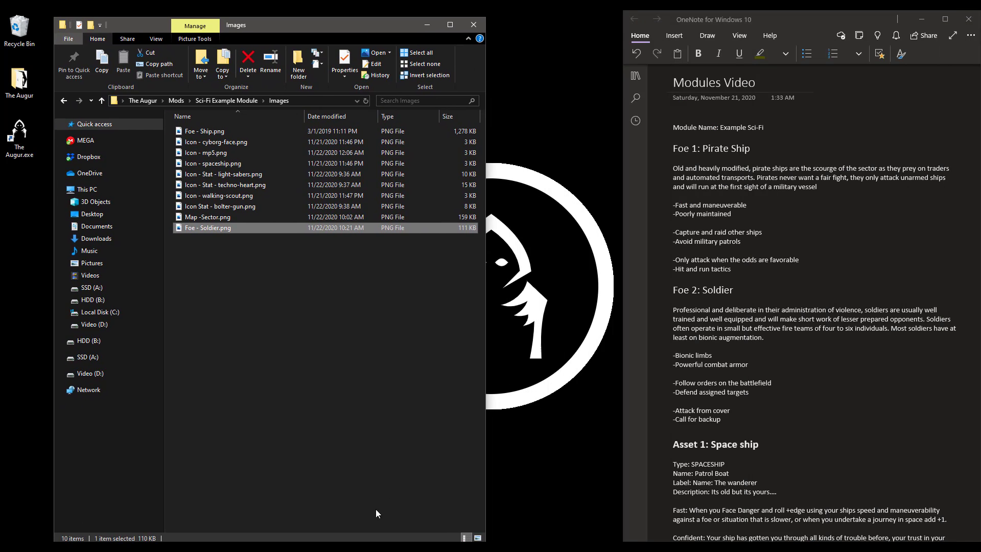
pyautogui.click(427, 24)
pyautogui.hotkey('alt', 'Tab')
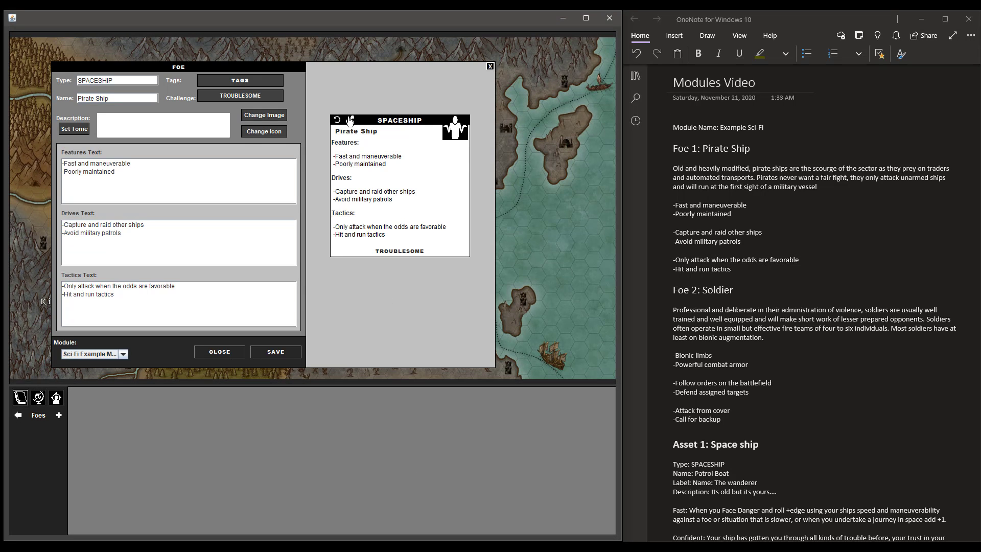
# - Change the Pirate Ship foe's icon to "Icon - spaceship.png" from the Images folder in Mods > Sci-Fi Example Module
pyautogui.click(264, 132)
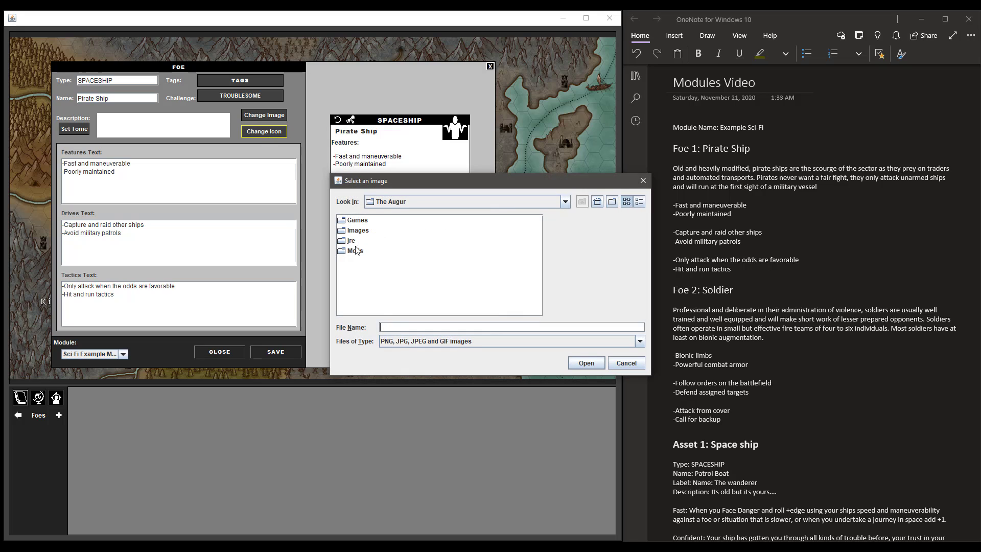
pyautogui.moveTo(392, 181); pyautogui.dragTo(375, 177)
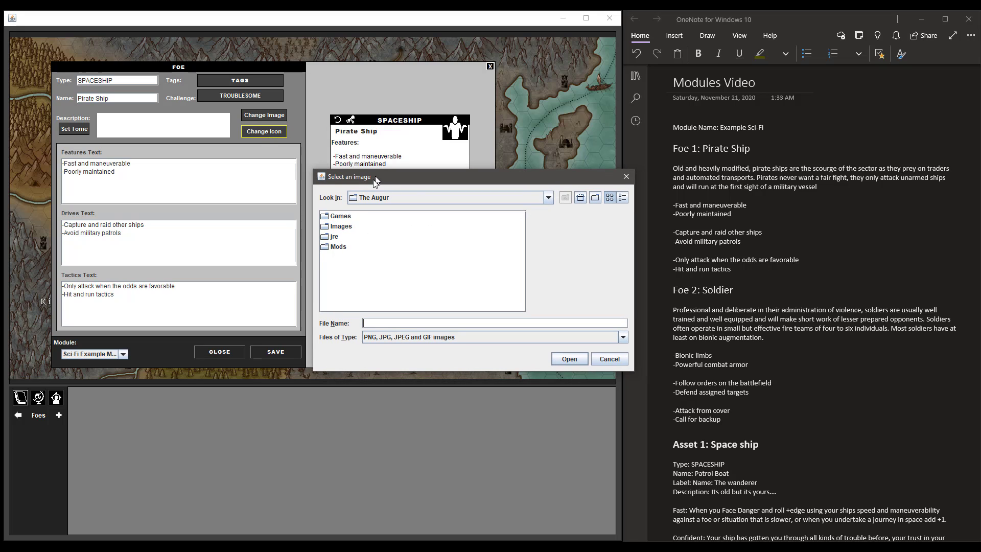
pyautogui.doubleClick(335, 246)
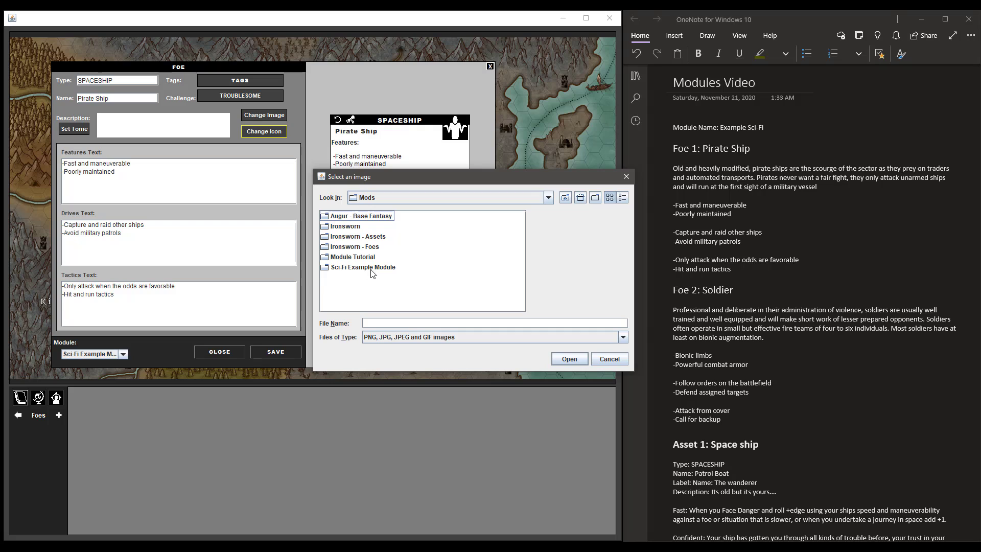
pyautogui.doubleClick(356, 267)
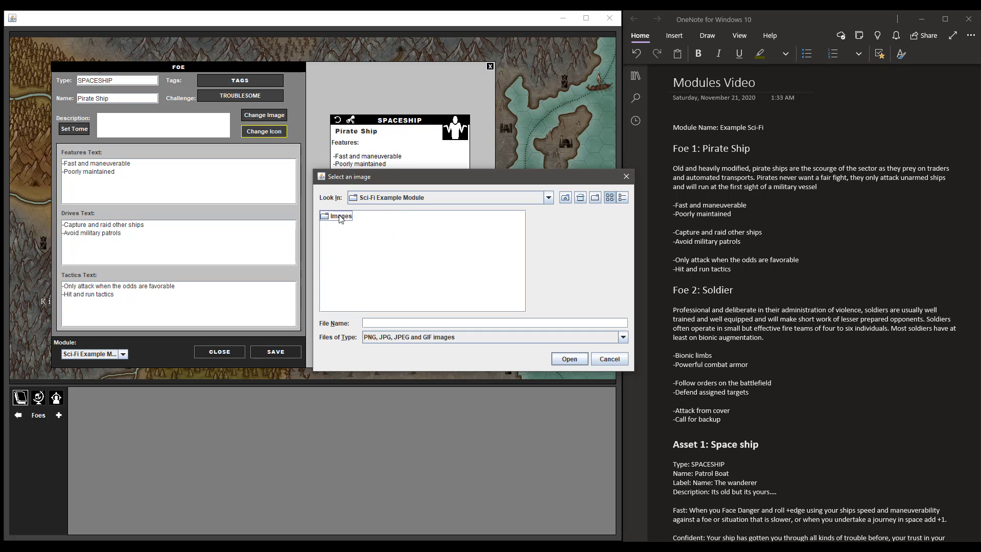
pyautogui.doubleClick(341, 217)
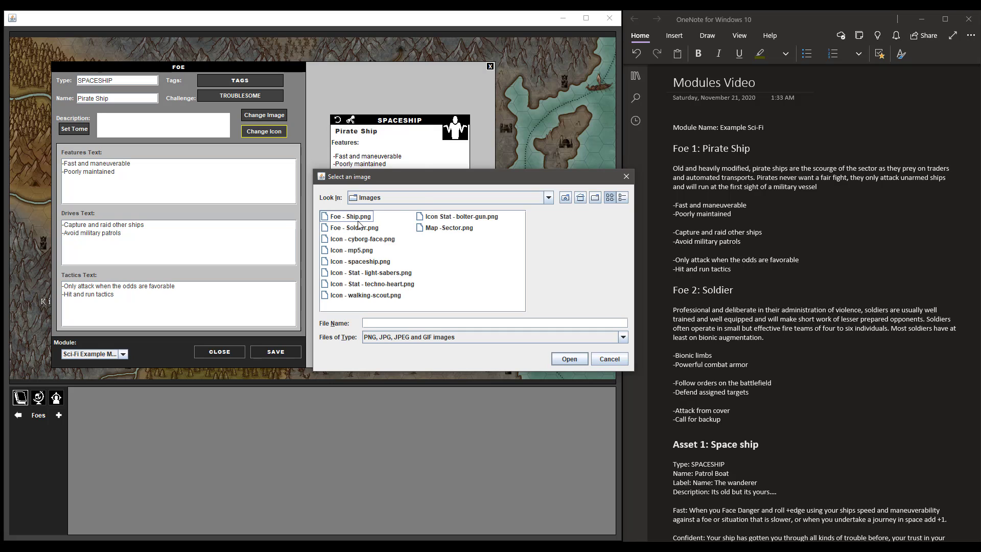
pyautogui.click(354, 284)
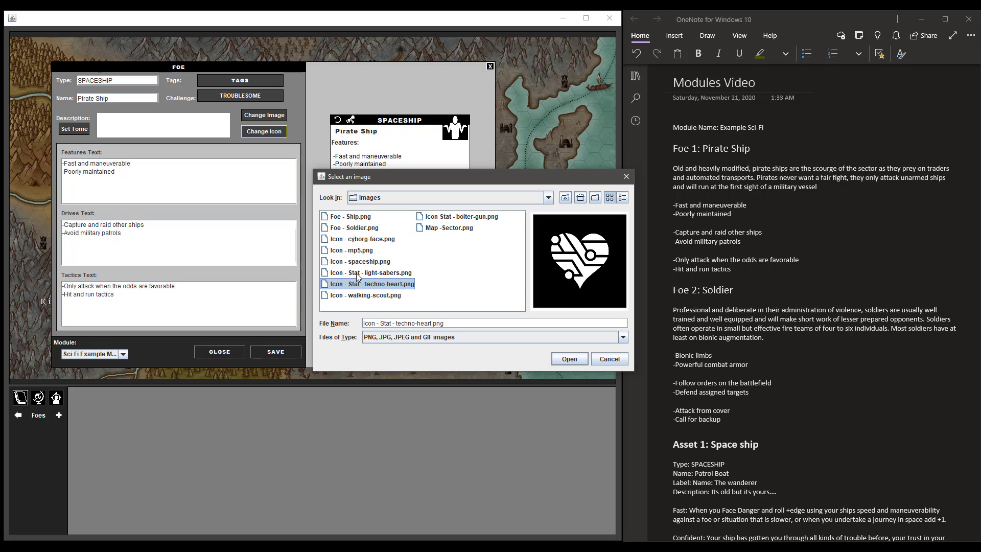
pyautogui.click(357, 275)
pyautogui.click(359, 262)
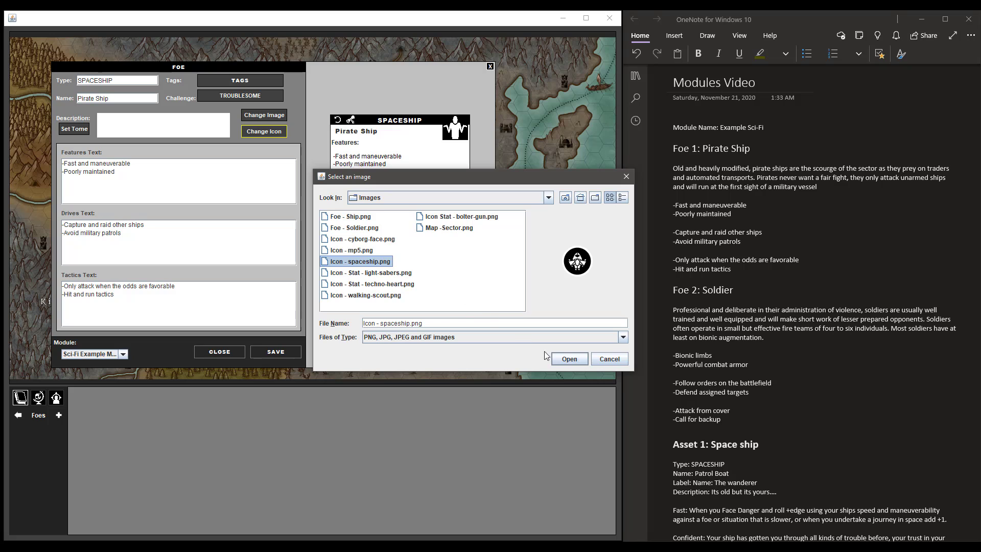
pyautogui.click(569, 359)
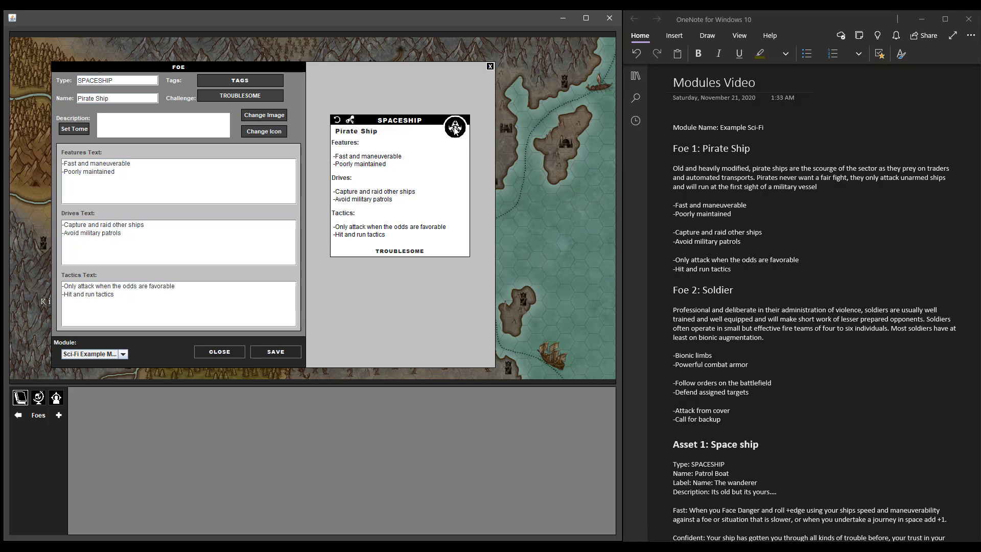
# - Change the foe's image to "Foe - Ship.png" from the Sci-Fi Example Module's Images folder and flip the card preview to its text side
pyautogui.click(257, 117)
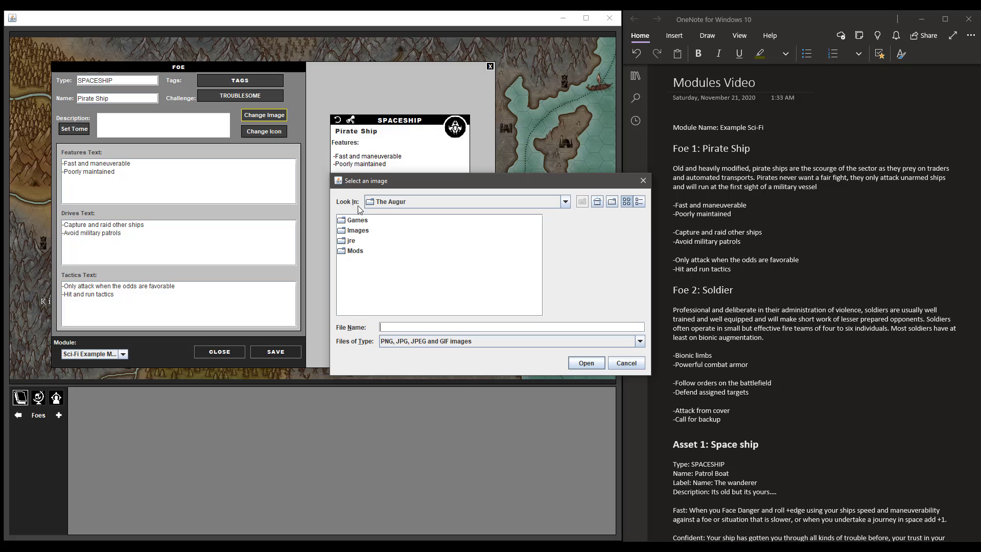
pyautogui.doubleClick(352, 250)
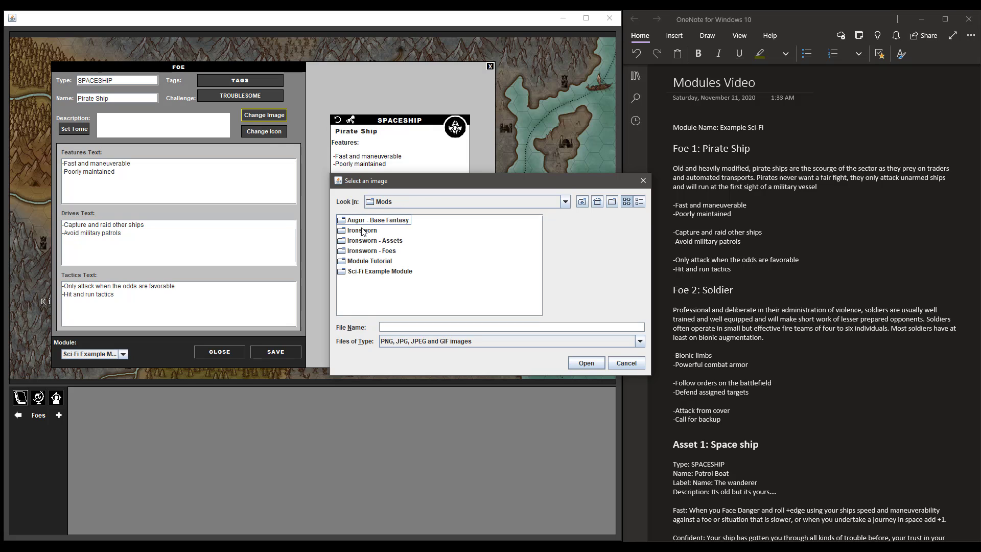
pyautogui.doubleClick(373, 274)
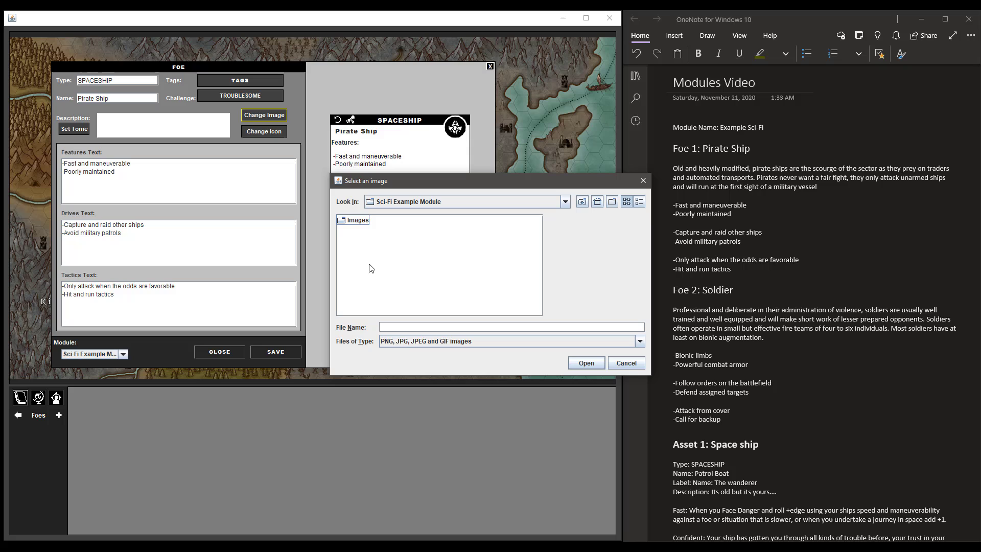
pyautogui.doubleClick(356, 223)
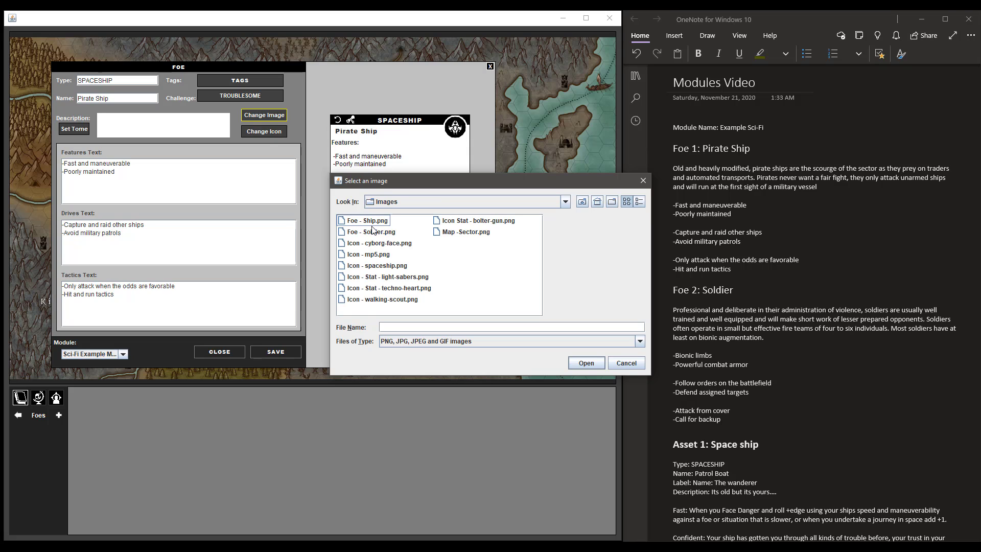
pyautogui.click(370, 221)
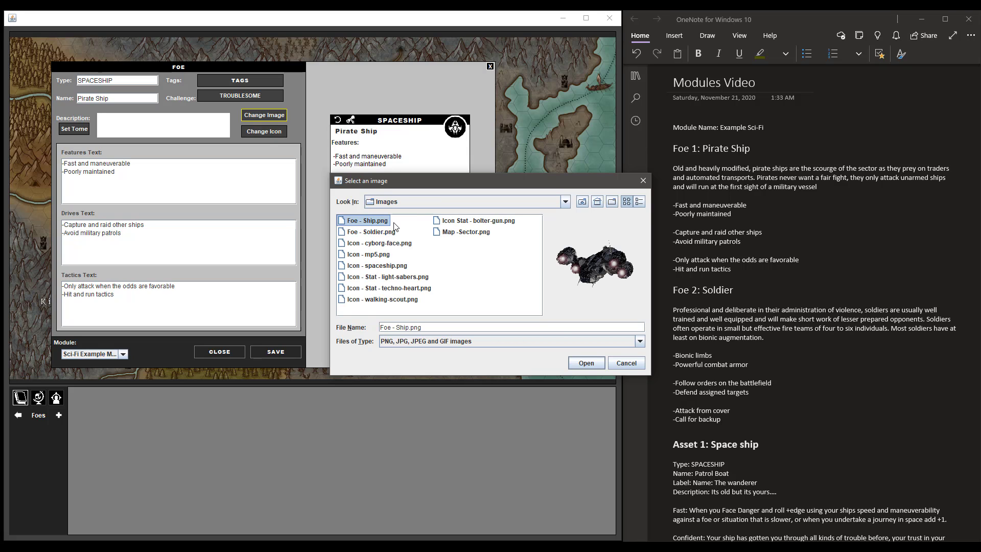
pyautogui.click(585, 362)
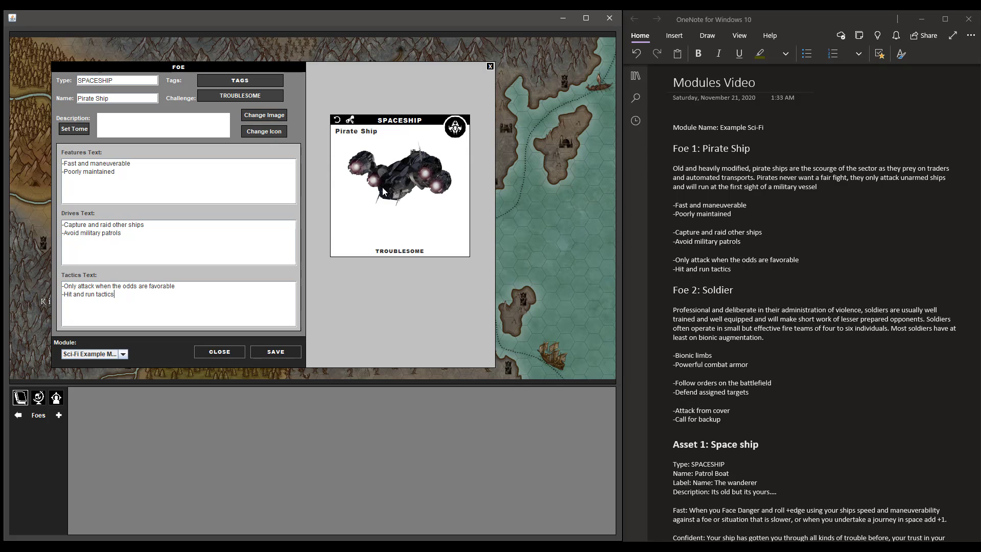
pyautogui.click(336, 120)
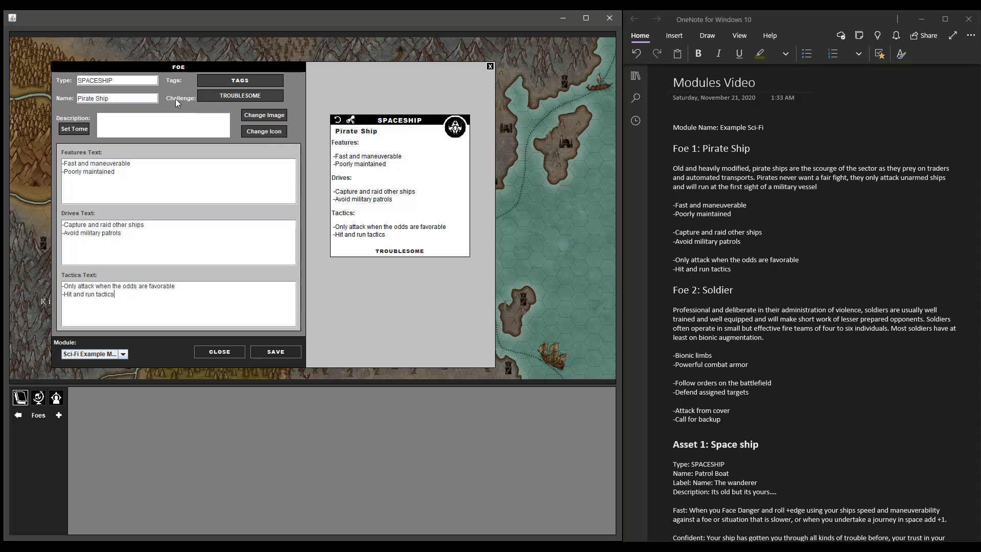
# - Set the foe's challenge rank to Formidable and save the foe
pyautogui.click(236, 101)
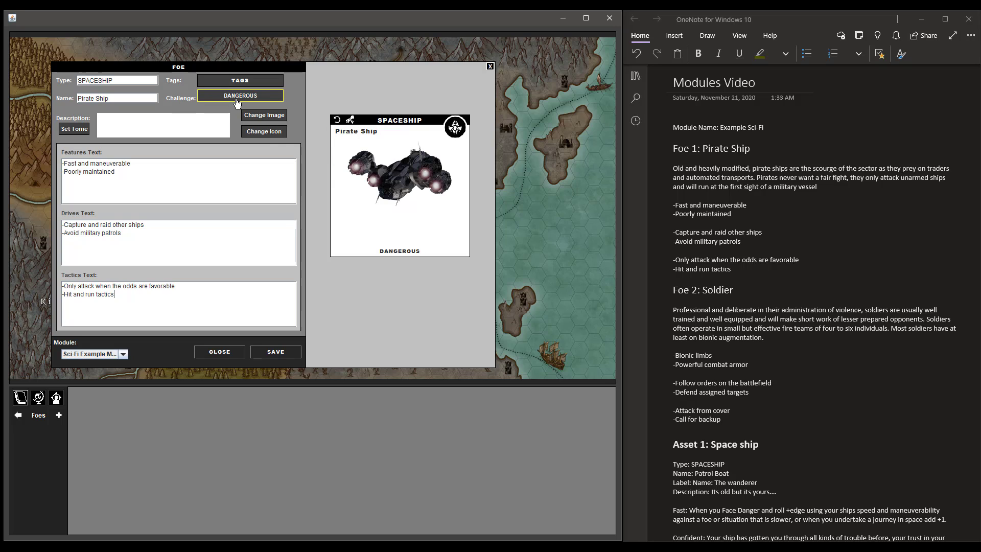
pyautogui.click(237, 101)
pyautogui.click(276, 353)
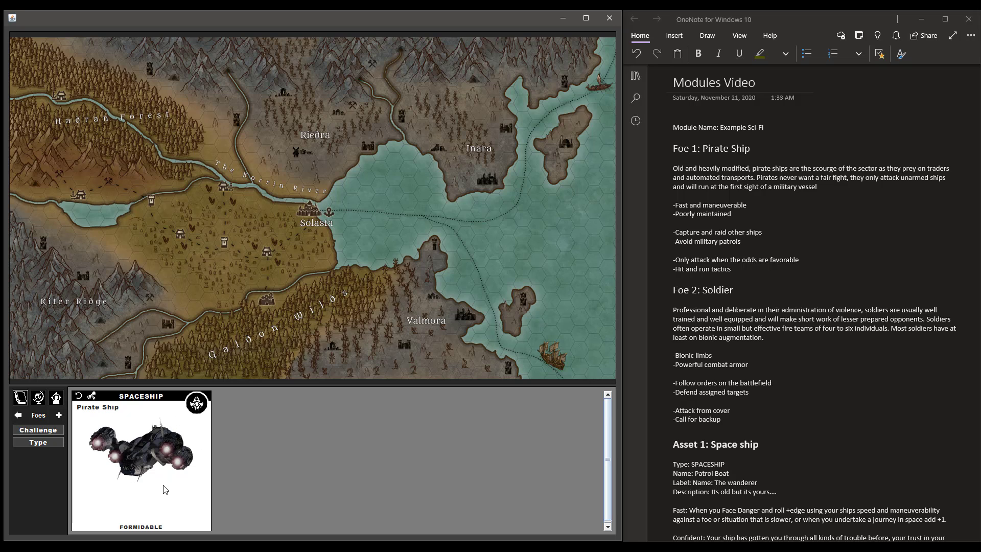
# - Replace the Pirate Ship card's placeholder description with the "Old and heavily modified" paragraph from the OneNote notes and save it
pyautogui.click(93, 397)
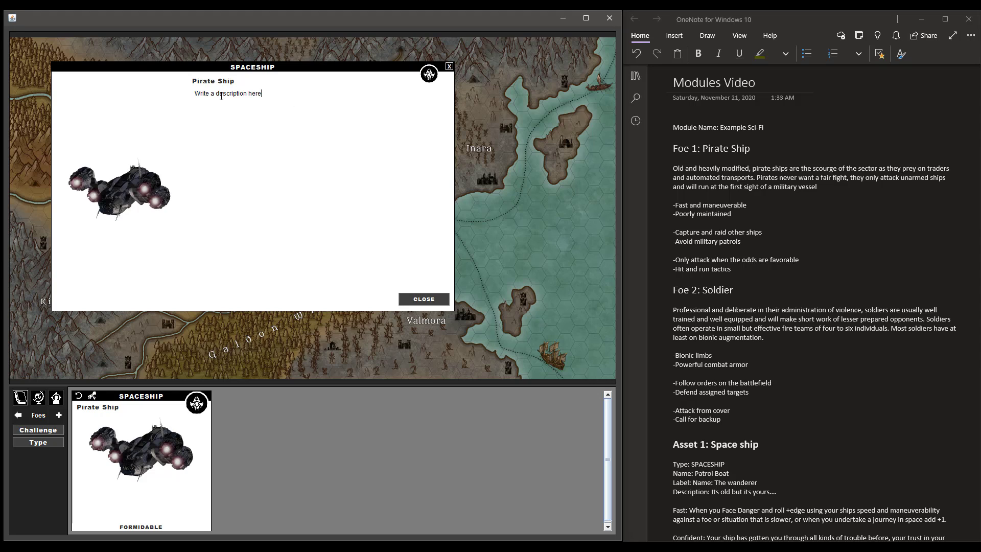
pyautogui.moveTo(818, 188); pyautogui.dragTo(659, 168)
pyautogui.hotkey('ctrl', 'c')
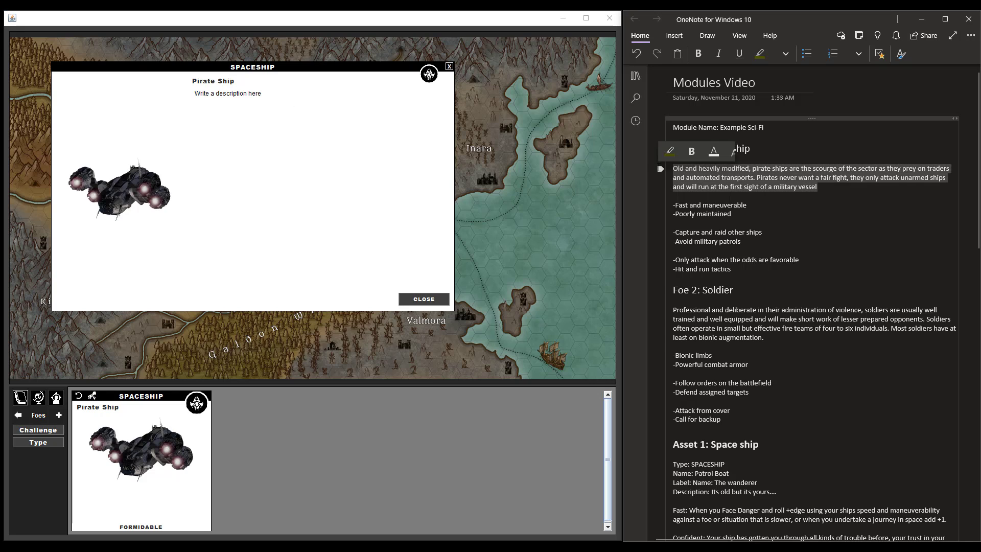
pyautogui.click(301, 95)
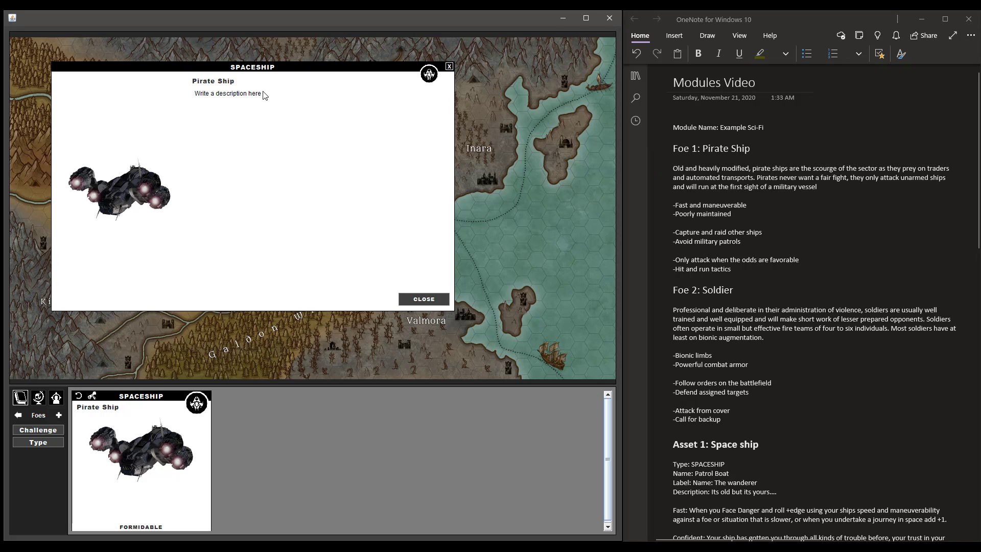
pyautogui.hotkey('ctrl', 'a')
pyautogui.hotkey('ctrl', 'v')
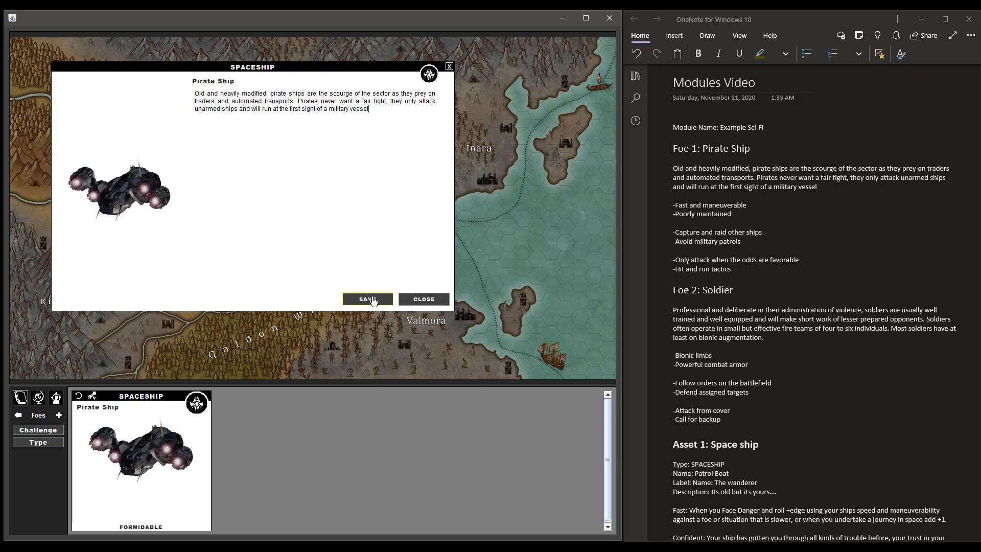
pyautogui.click(369, 299)
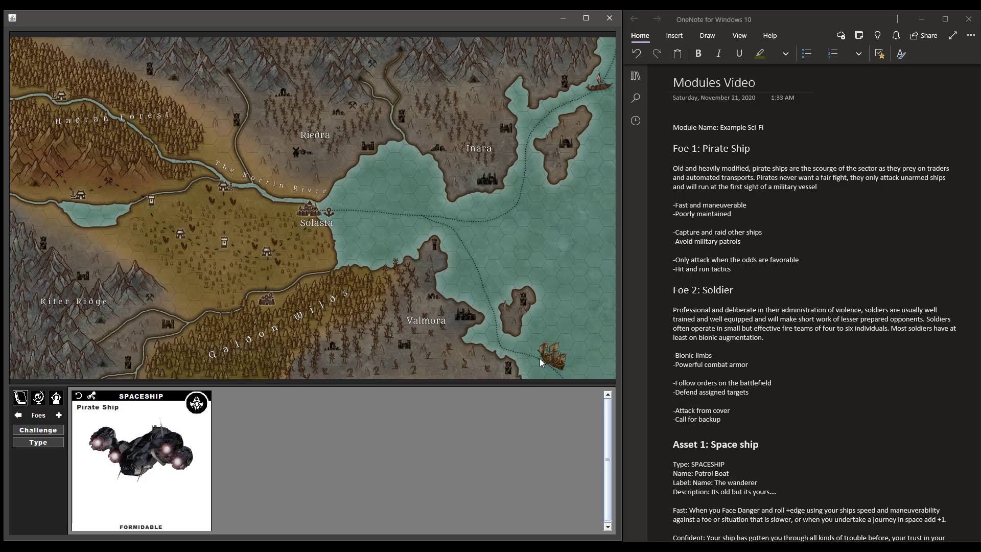
# - Create a new foe in the Sci-Fi Example Module with the type SOLDIER and the name Cyborg
pyautogui.scroll(-3, 827, 382)
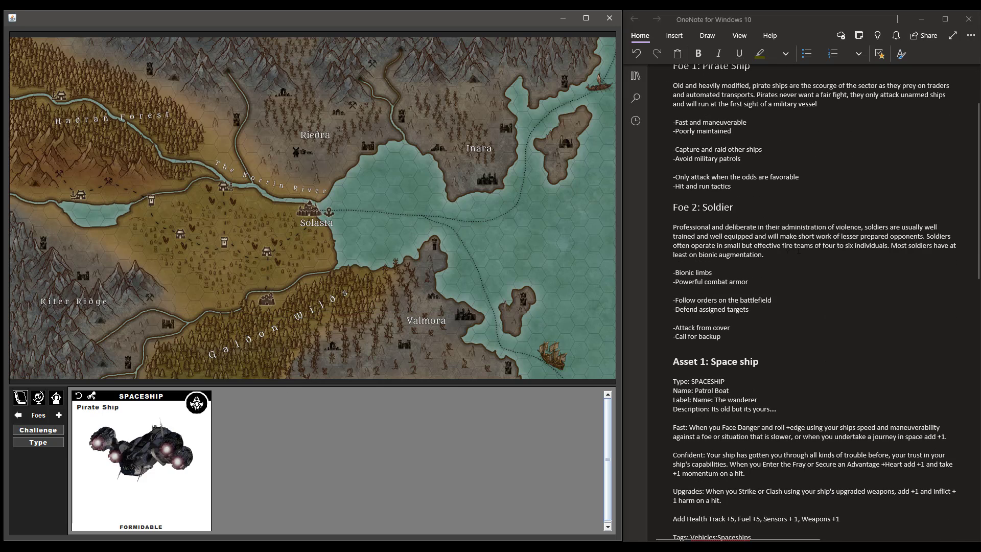
pyautogui.click(58, 416)
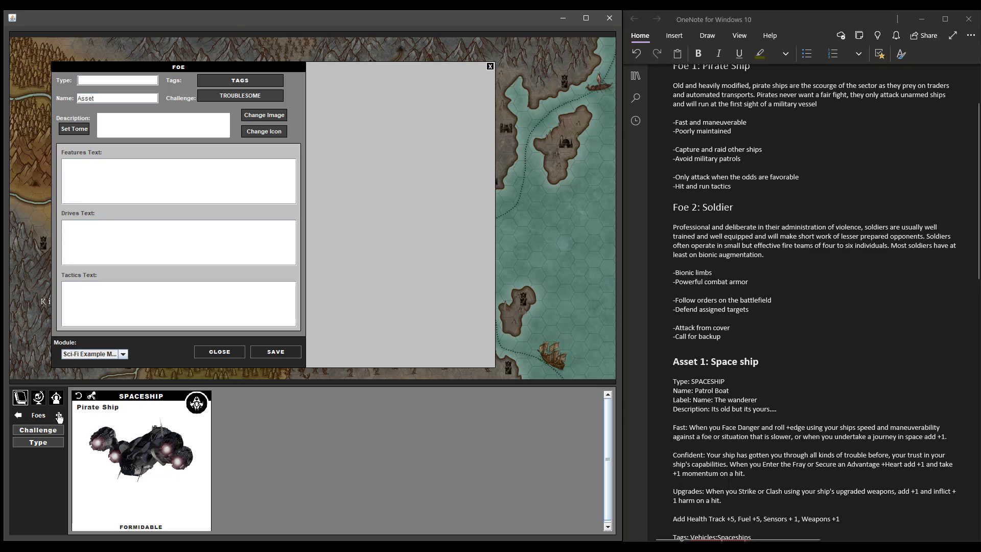
pyautogui.click(112, 83)
pyautogui.write('SOLDE')
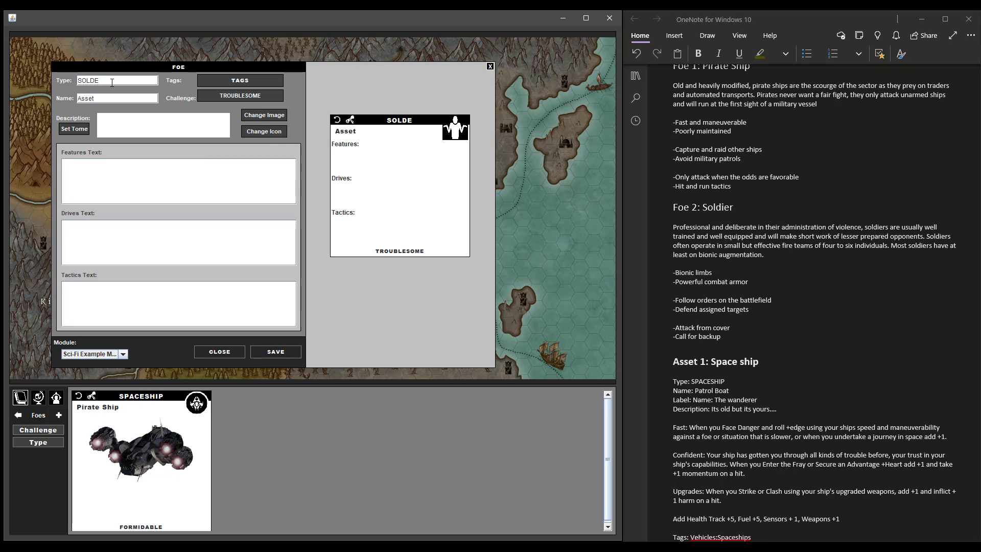
pyautogui.press('BackSpace')
pyautogui.write('IER')
pyautogui.doubleClick(110, 103)
pyautogui.write('Cyborg')
# - Copy the "Bionic limbs" and "Powerful combat armor" lines from the OneNote notes into the Cyborg foe's features text
pyautogui.click(749, 281)
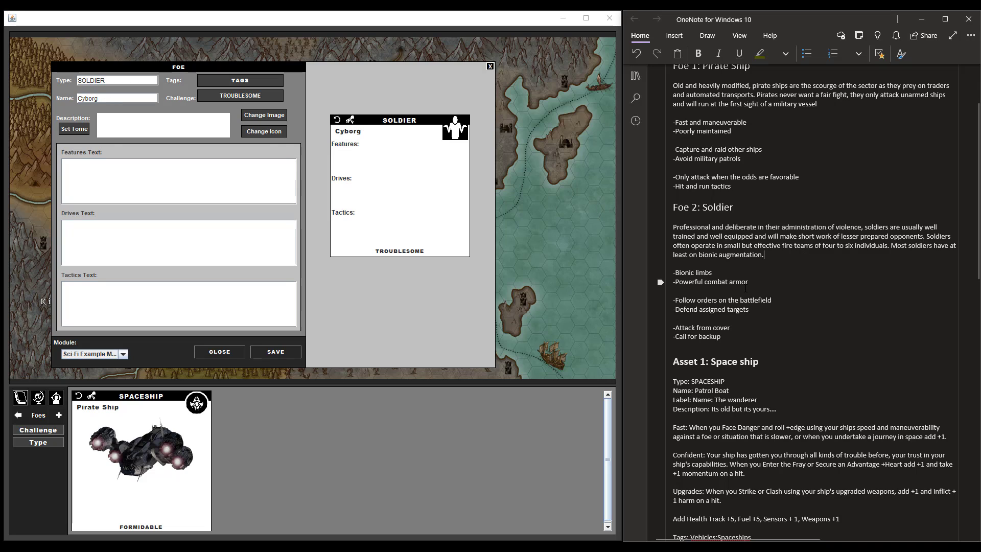
pyautogui.moveTo(749, 282); pyautogui.dragTo(670, 271)
pyautogui.hotkey('ctrl', 'c')
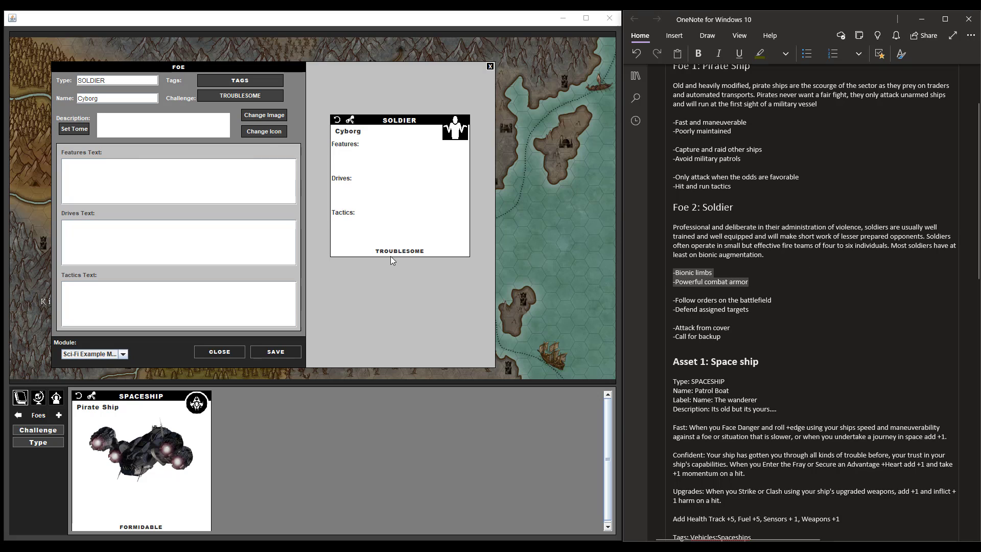
pyautogui.click(87, 182)
pyautogui.hotkey('ctrl', 'v')
# - Copy "Follow orders on the battlefield" and "Defend assigned targets" from the notes into the foe's drives text
pyautogui.click(752, 315)
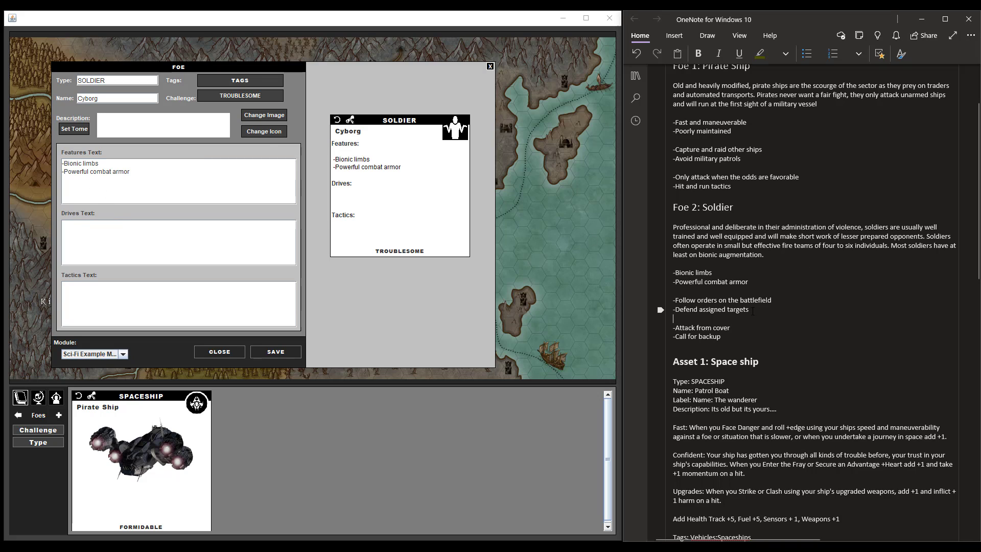
pyautogui.moveTo(750, 311); pyautogui.dragTo(665, 301)
pyautogui.hotkey('ctrl', 'c')
pyautogui.click(127, 256)
pyautogui.hotkey('ctrl', 'v')
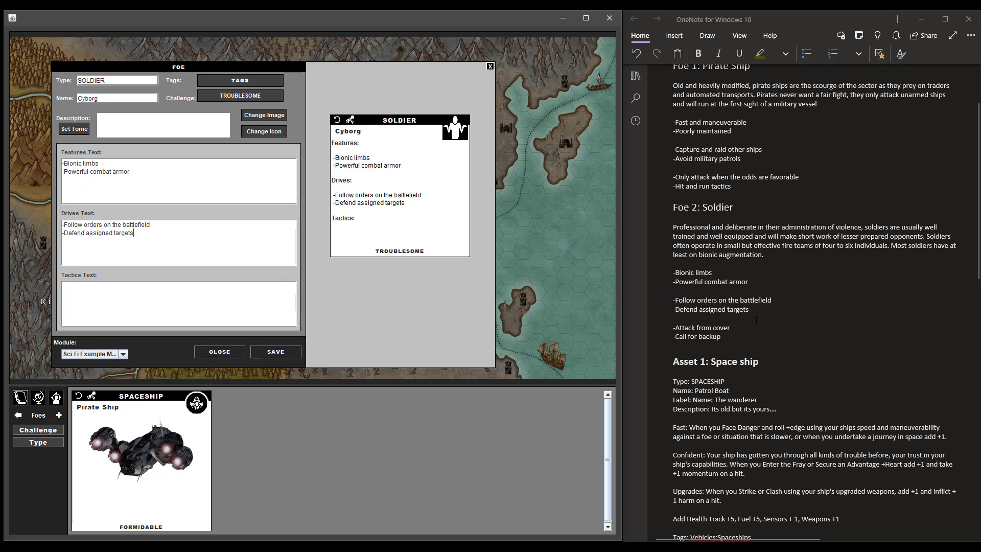
# - Copy "Attack from cover" and "Call for backup" from the notes into the foe's tactics text
pyautogui.click(755, 336)
pyautogui.moveTo(755, 336); pyautogui.dragTo(664, 327)
pyautogui.hotkey('ctrl', 'c')
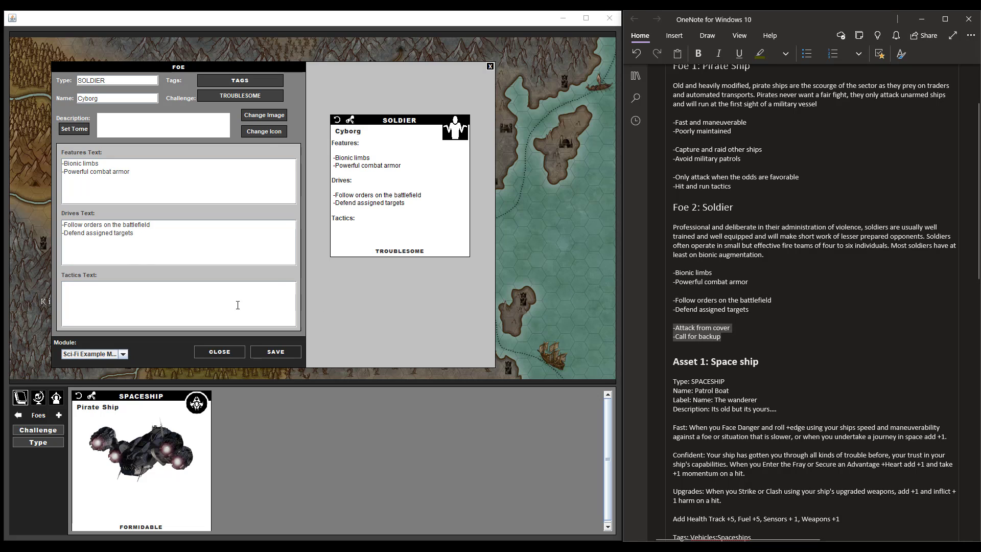
pyautogui.click(234, 305)
pyautogui.hotkey('ctrl', 'v')
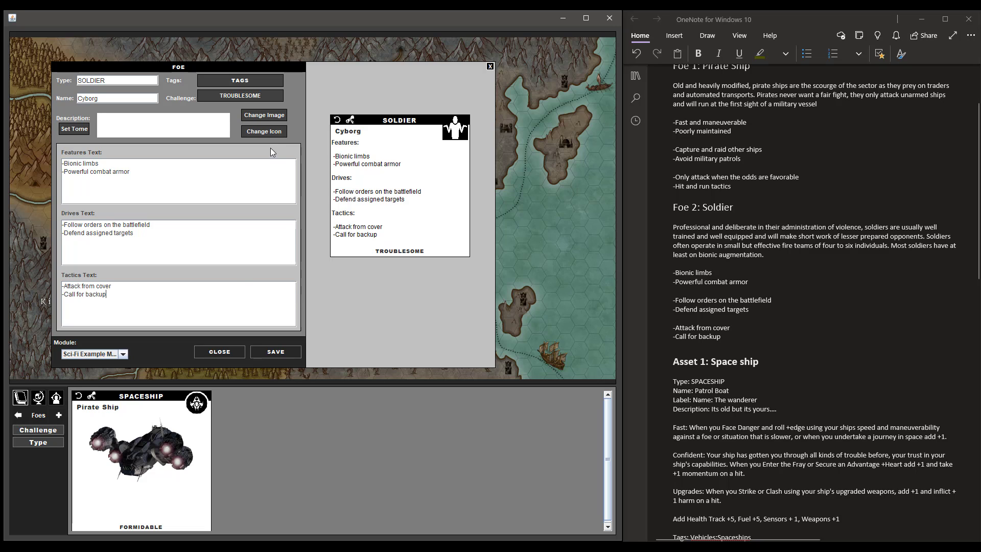
# - Change the Cyborg foe's icon to "Icon - cyborg-face.png" from the Images folder in Mods > Sci-Fi Example Module
pyautogui.click(273, 134)
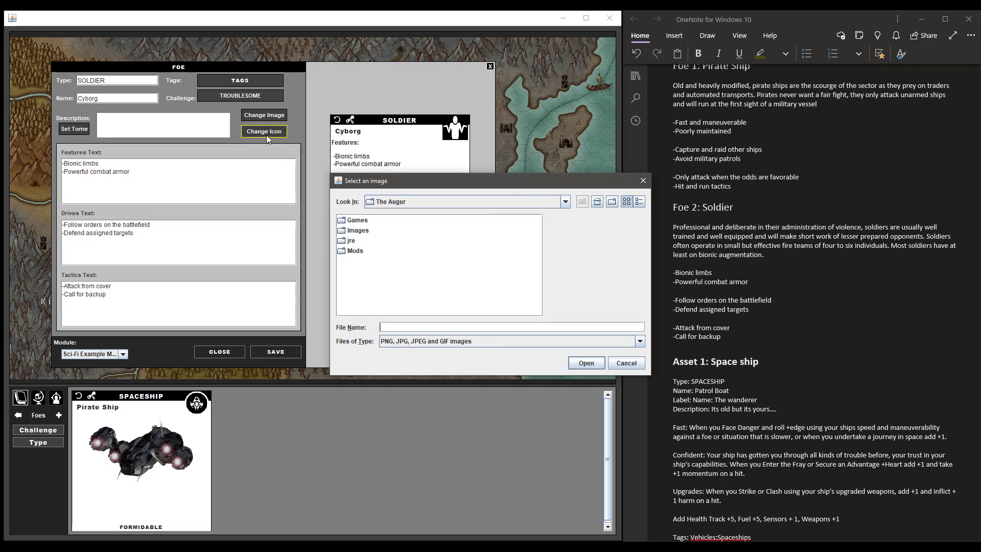
pyautogui.click(344, 253)
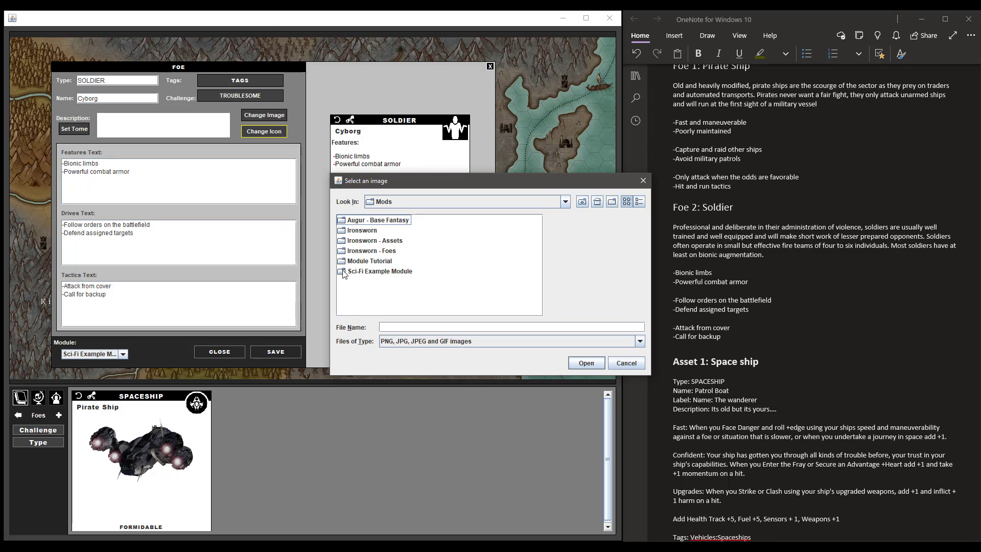
pyautogui.doubleClick(343, 272)
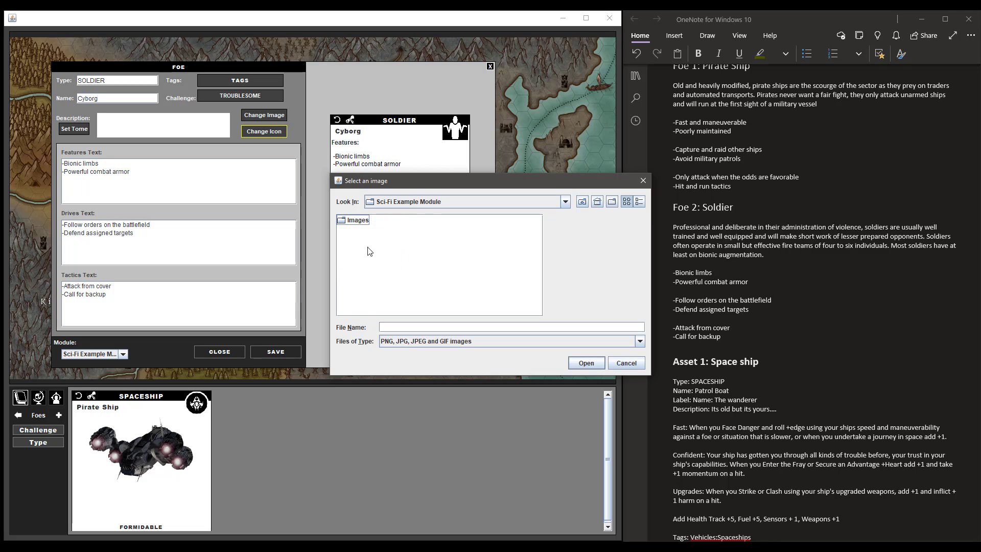
pyautogui.doubleClick(352, 221)
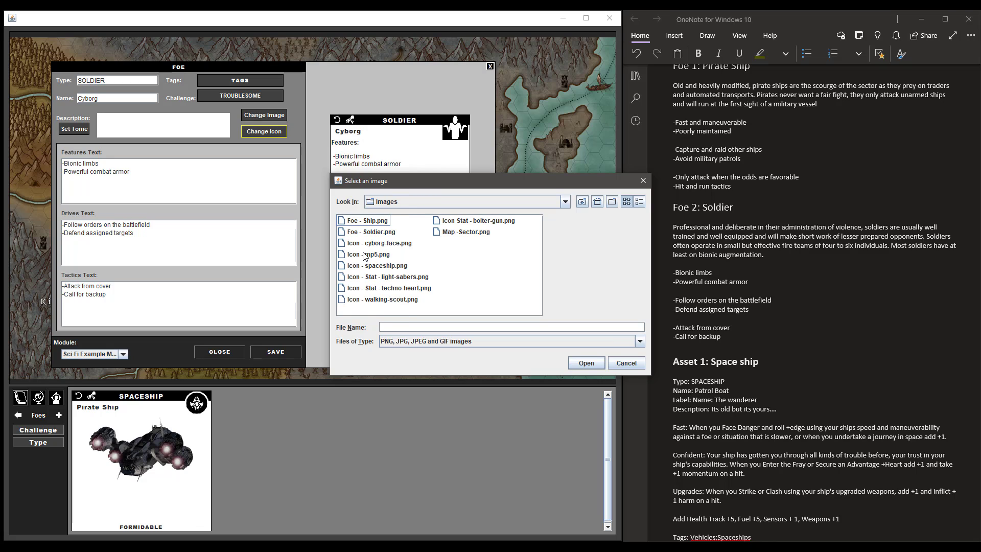
pyautogui.click(354, 255)
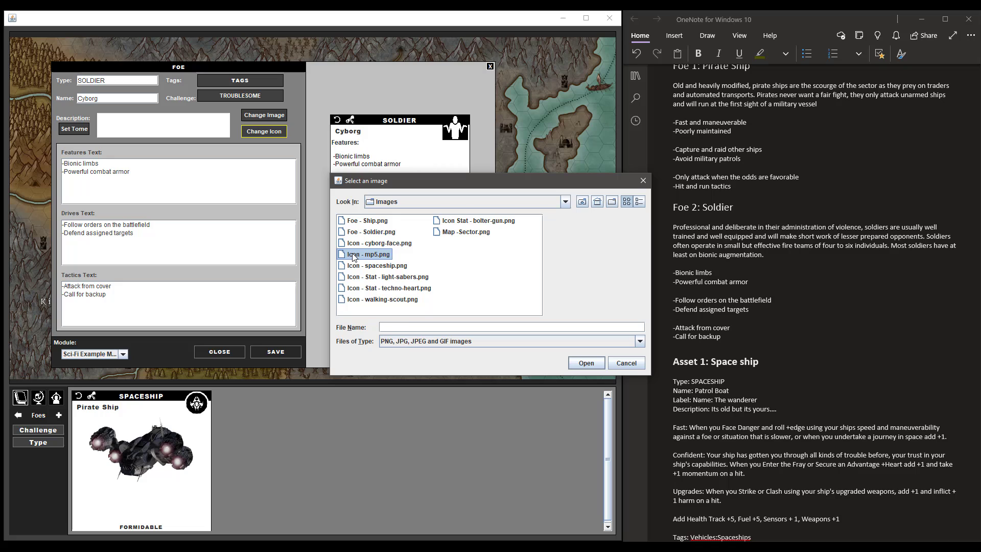
pyautogui.click(387, 249)
pyautogui.click(581, 365)
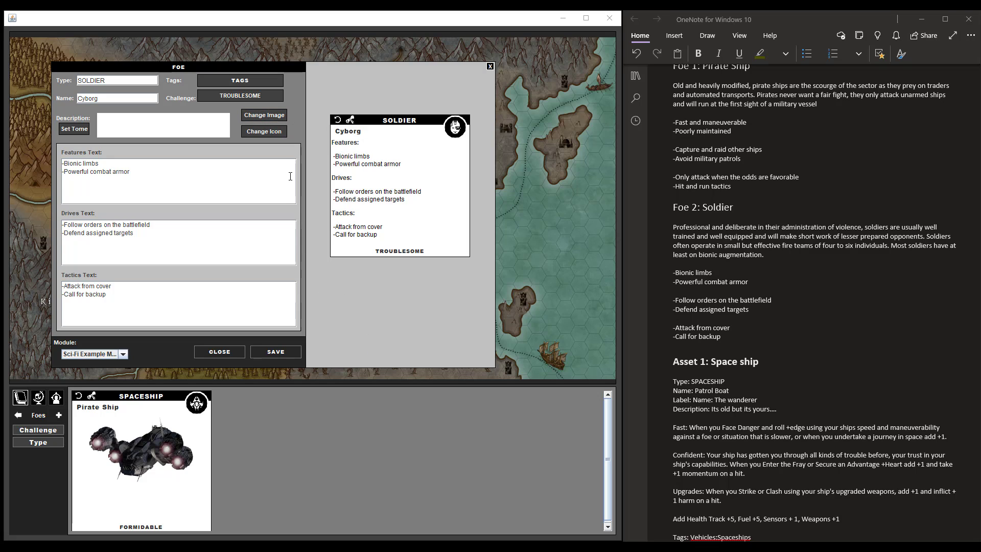
# - Switch to the Eclipse Phase PDF in Acrobat, snip the Remade figure on page 57, and paste it into Paint
pyautogui.click(401, 510)
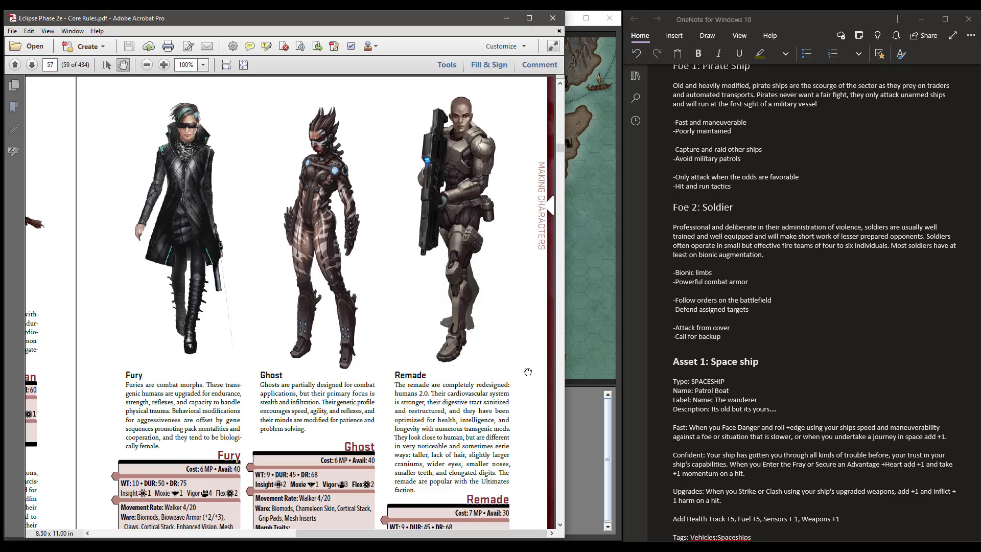
pyautogui.press('super+shift+s')
pyautogui.moveTo(392, 366); pyautogui.dragTo(526, 87)
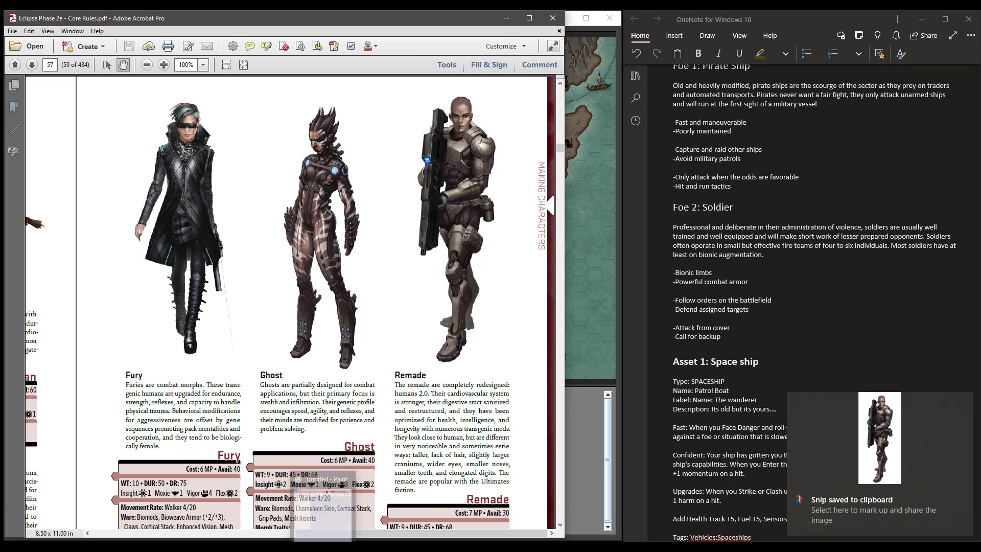
pyautogui.click(323, 546)
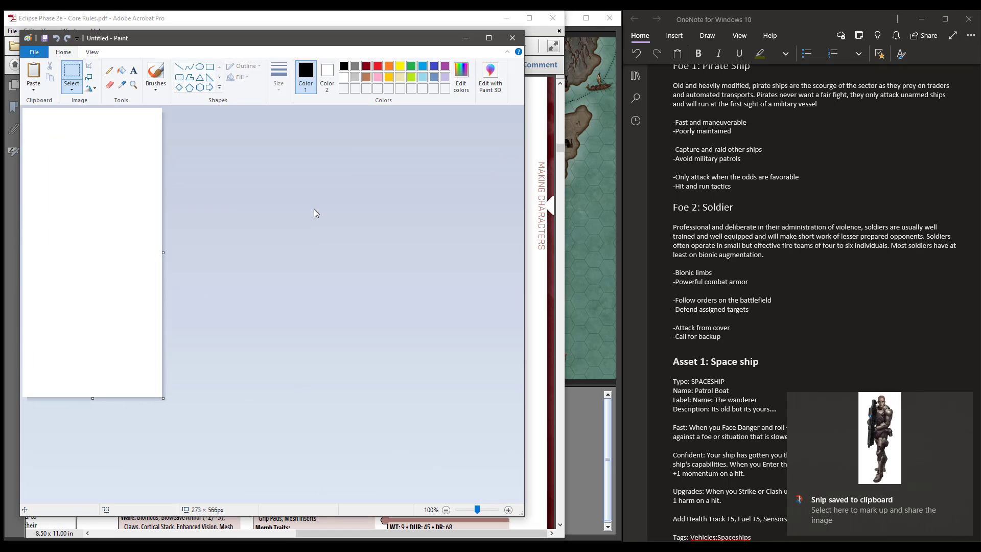
pyautogui.hotkey('ctrl', 'v')
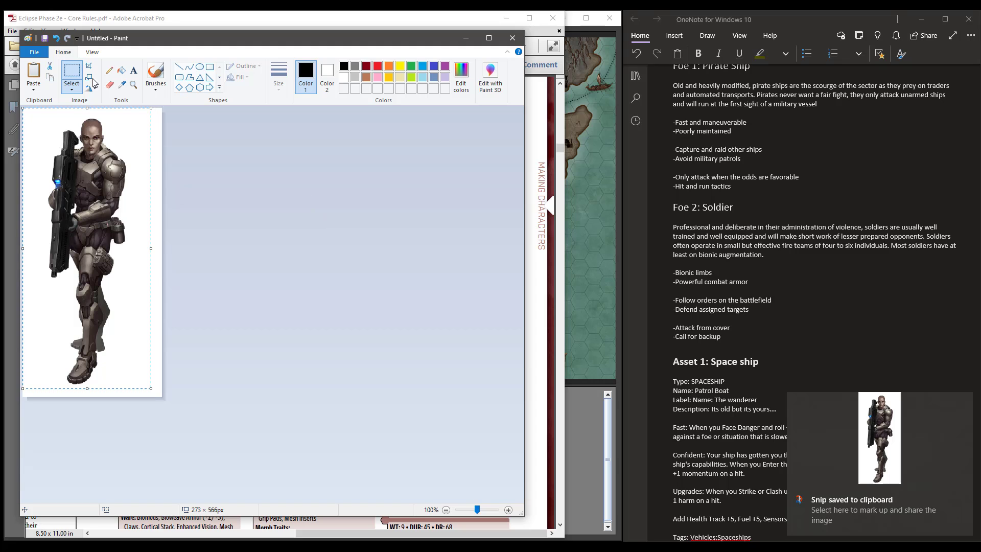
# - Save the pasted figure over "Foe - Soldier.png" in Desktop > The Augur > Mods > Sci-Fi Example Module > Images
pyautogui.click(35, 52)
pyautogui.click(61, 136)
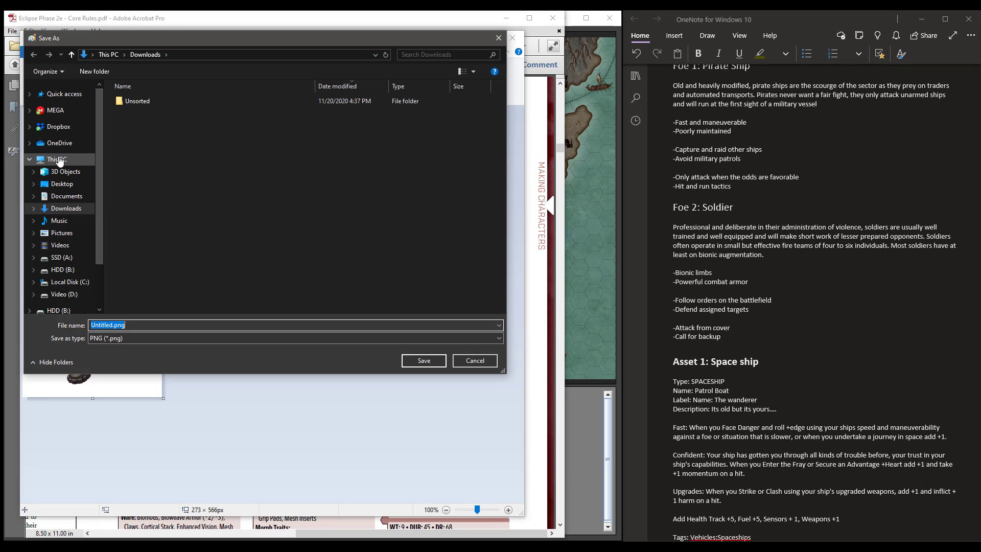
pyautogui.click(64, 183)
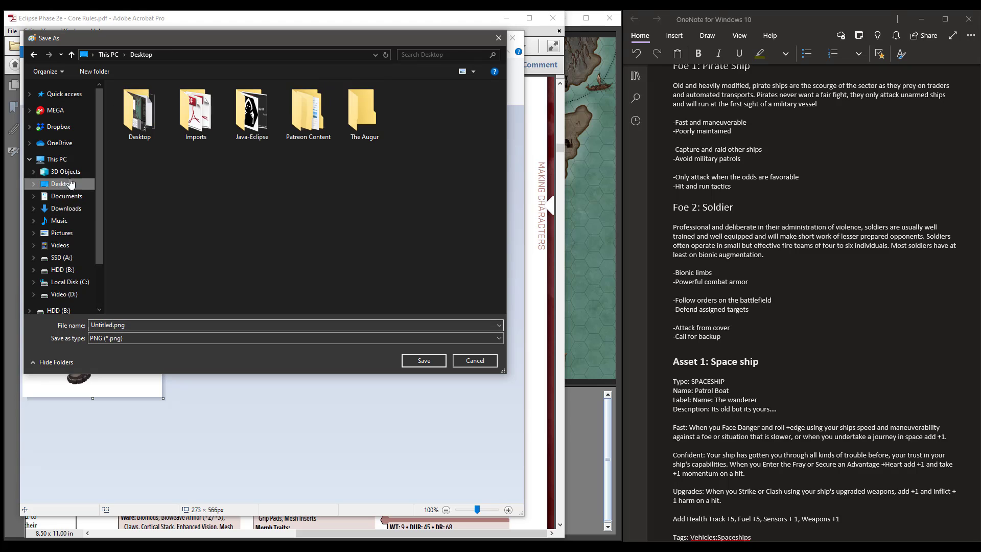
pyautogui.doubleClick(364, 112)
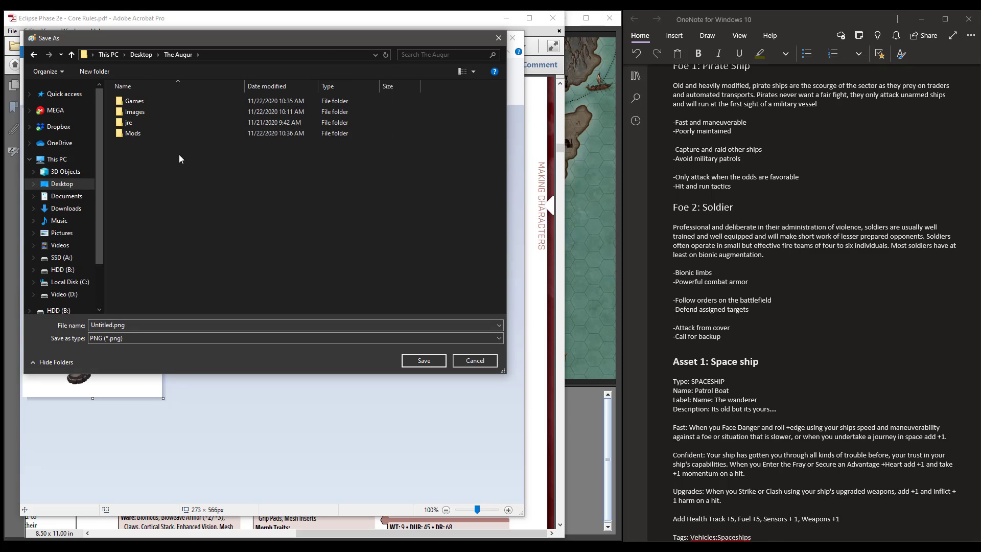
pyautogui.doubleClick(132, 134)
pyautogui.doubleClick(157, 155)
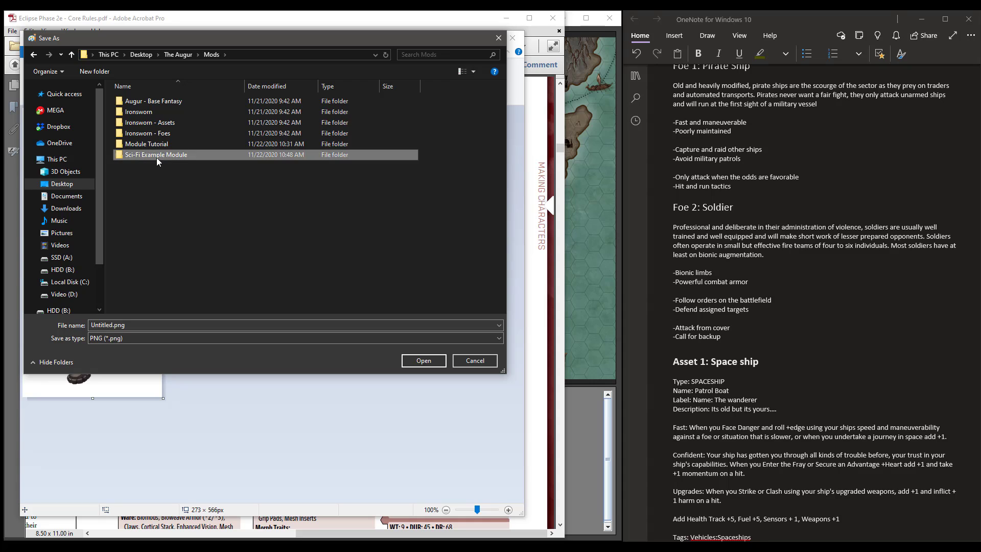
pyautogui.click(137, 101)
pyautogui.doubleClick(137, 101)
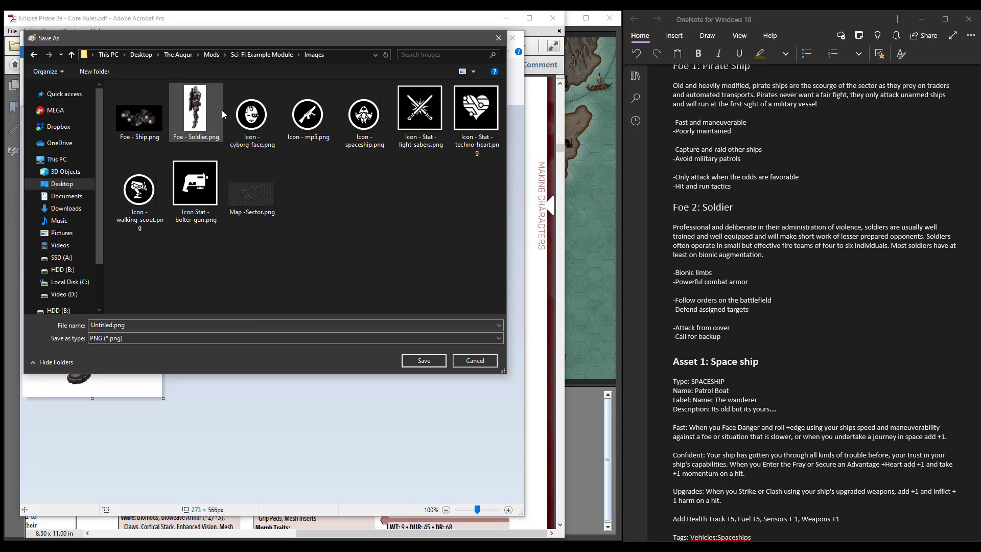
pyautogui.click(188, 100)
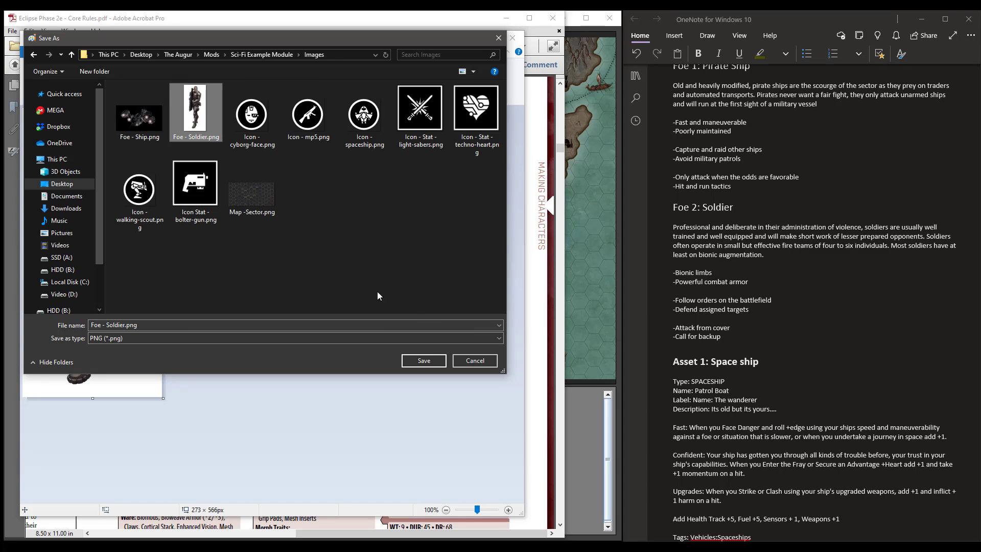
pyautogui.click(429, 361)
pyautogui.click(514, 281)
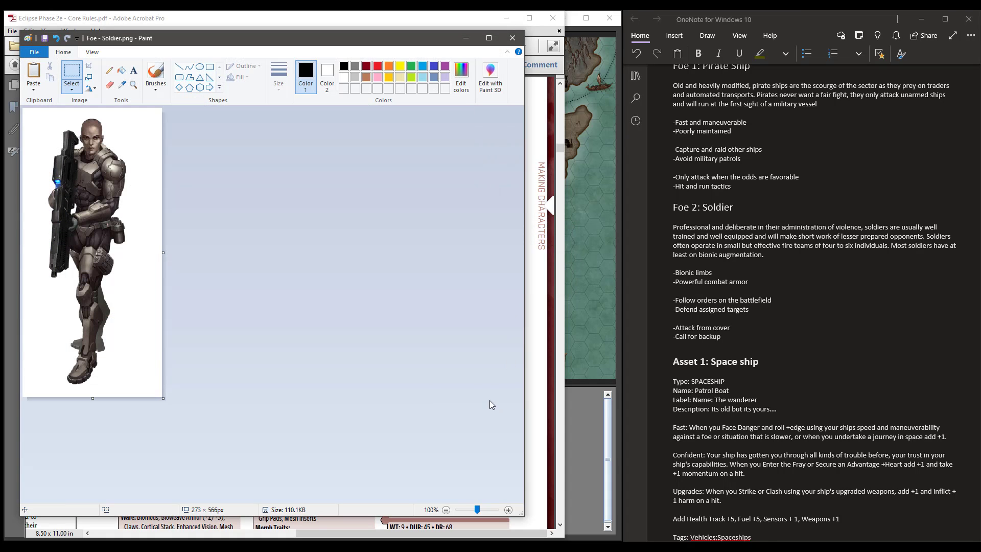
# - Return to The Augur, set the Cyborg's image to "Foe - Soldier.png" from the Sci-Fi Example Module's Images folder, and save the foe
pyautogui.click(465, 40)
pyautogui.click(506, 17)
pyautogui.click(264, 115)
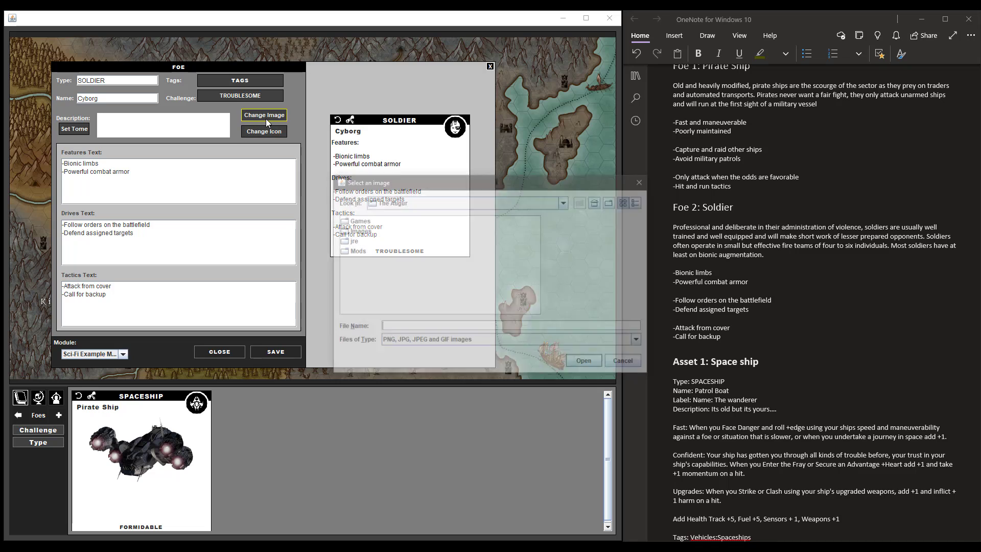
pyautogui.doubleClick(357, 251)
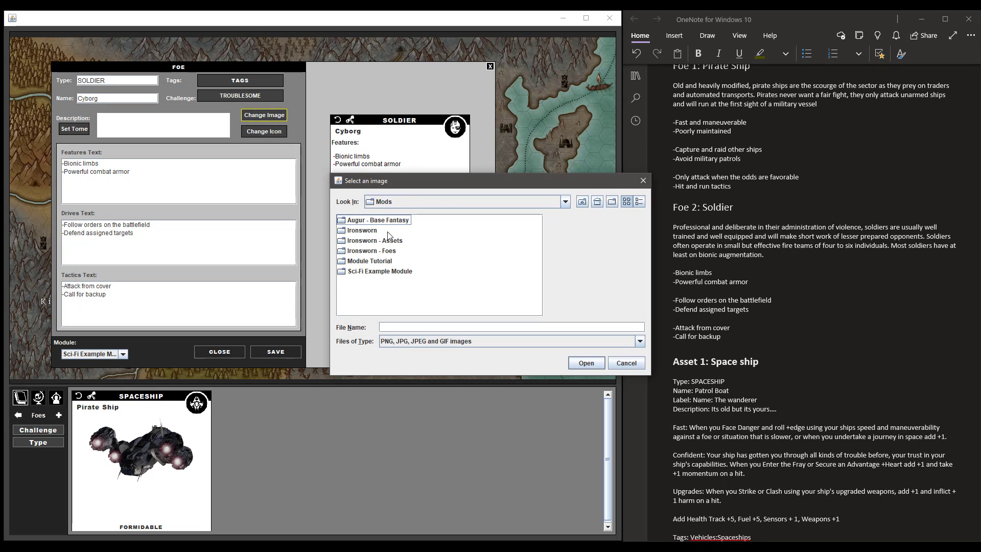
pyautogui.doubleClick(375, 271)
pyautogui.doubleClick(358, 221)
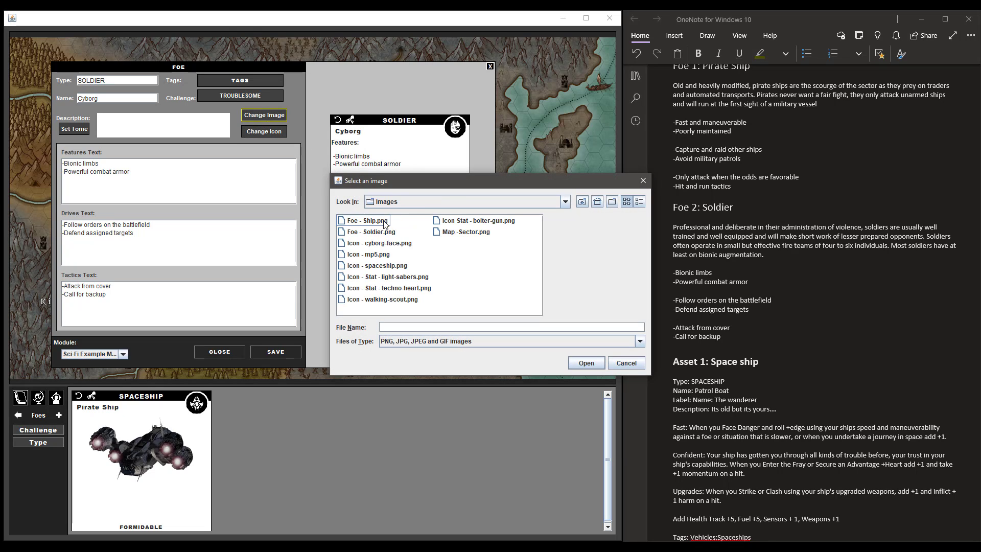
pyautogui.click(370, 232)
pyautogui.click(582, 362)
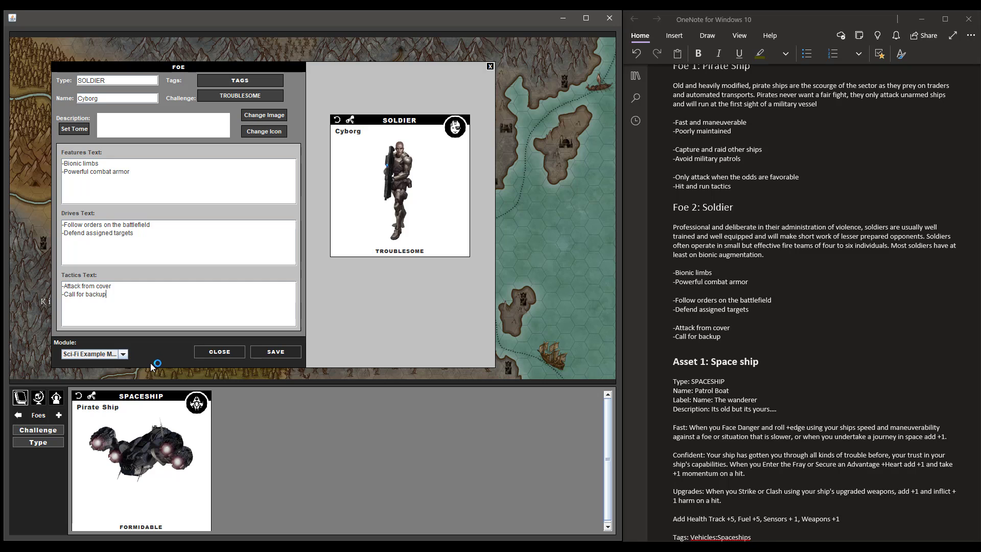
pyautogui.click(276, 352)
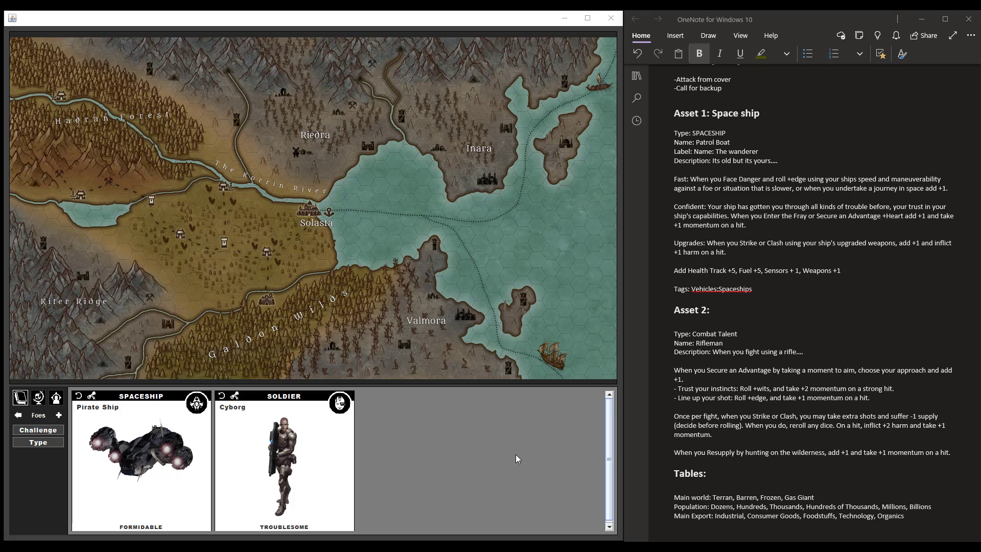
# - Create a new asset in the Sci-Fi Example Module and set its type to SPACESHIP
pyautogui.click(19, 398)
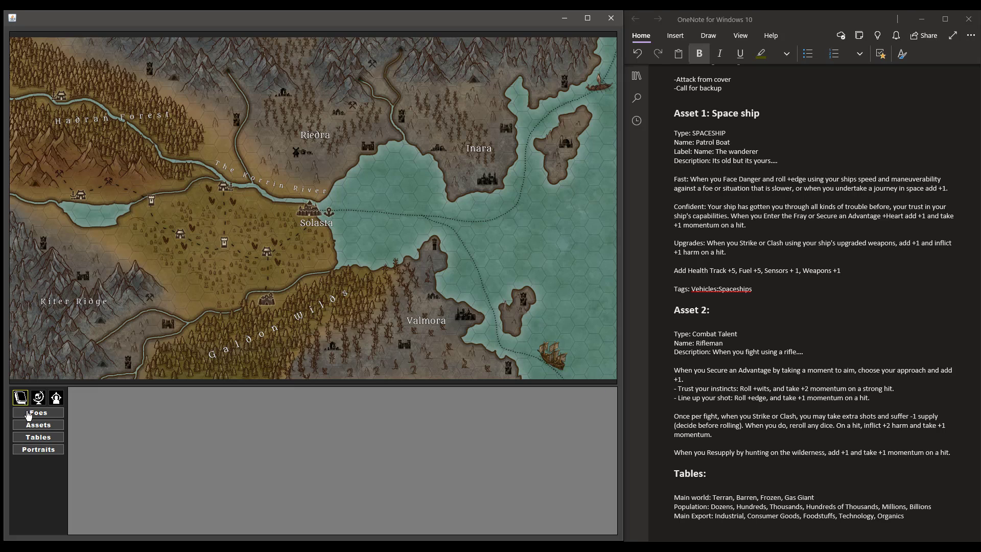
pyautogui.click(38, 422)
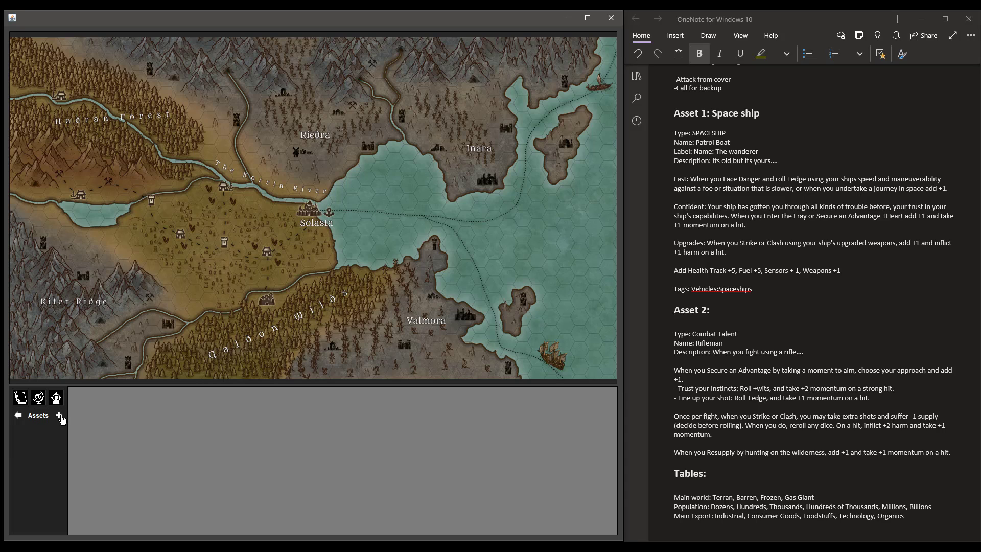
pyautogui.click(59, 415)
pyautogui.moveTo(190, 66); pyautogui.dragTo(239, 73)
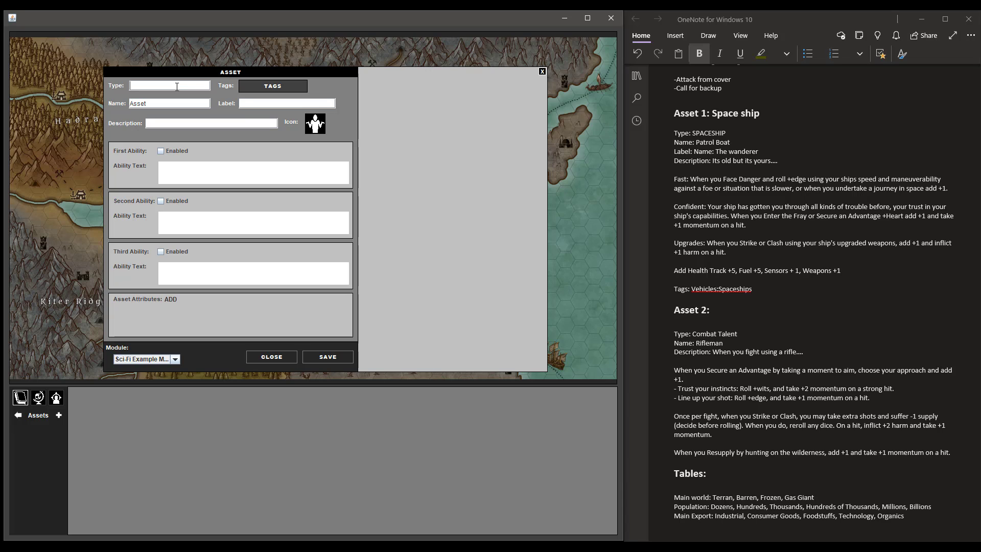
pyautogui.write('SPAC')
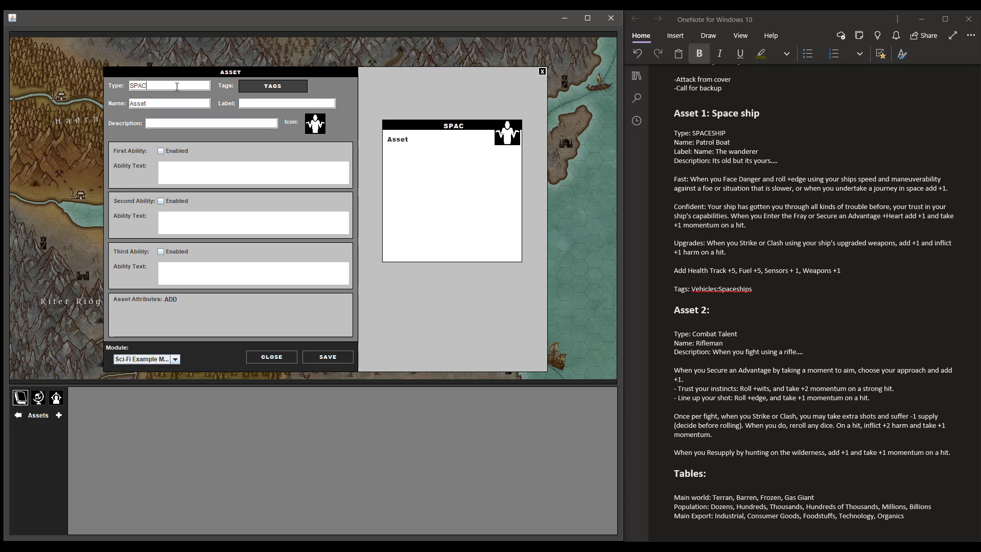
pyautogui.write('ESHIP')
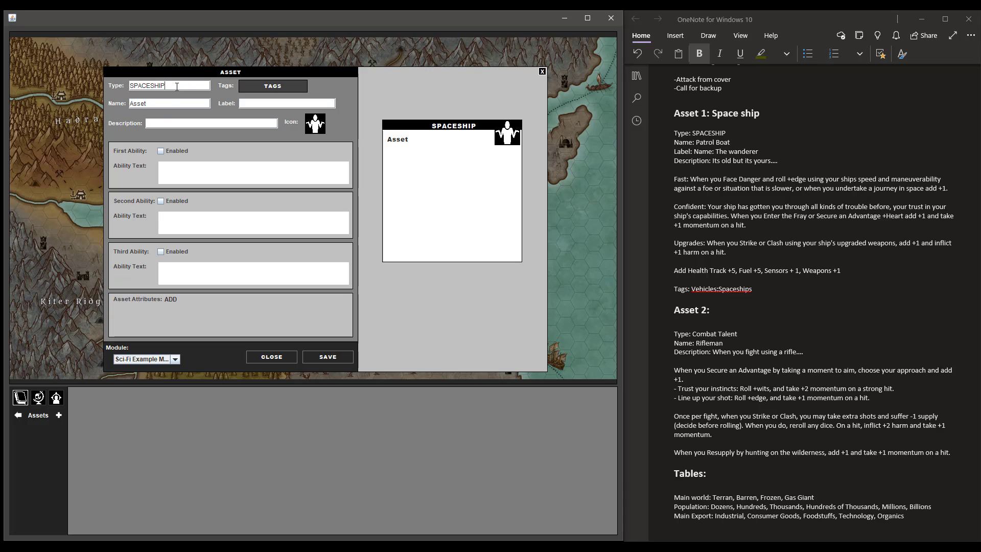
# - Name the spaceship asset "Patrol Boat" and set its label to "Name:"
pyautogui.doubleClick(163, 104)
pyautogui.write('P')
pyautogui.write('atrol')
pyautogui.write(' B')
pyautogui.write('oat')
pyautogui.write('Name:')
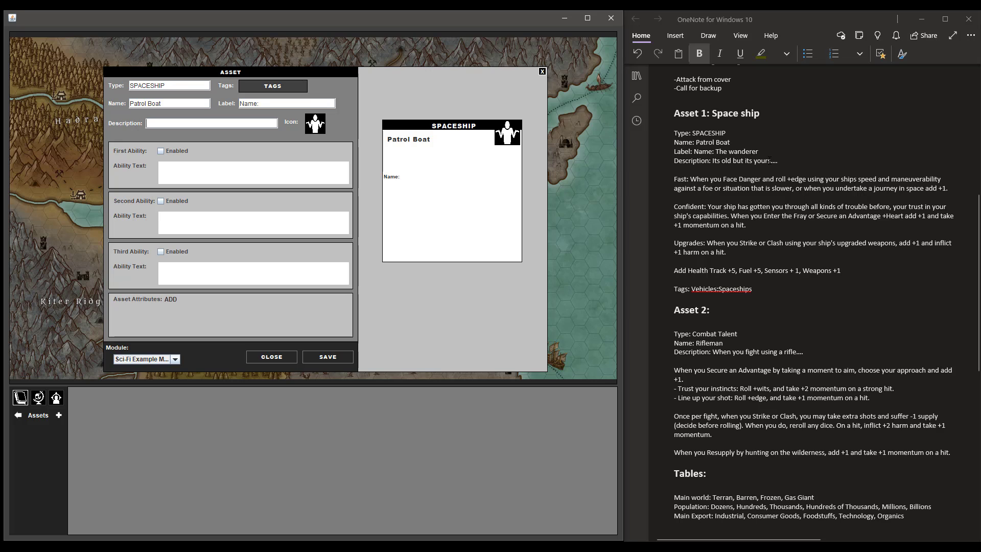
# - Copy "Its old but its yours...." from the OneNote notes into the Patrol Boat's description
pyautogui.moveTo(776, 161); pyautogui.dragTo(714, 164)
pyautogui.hotkey('ctrl', 'c')
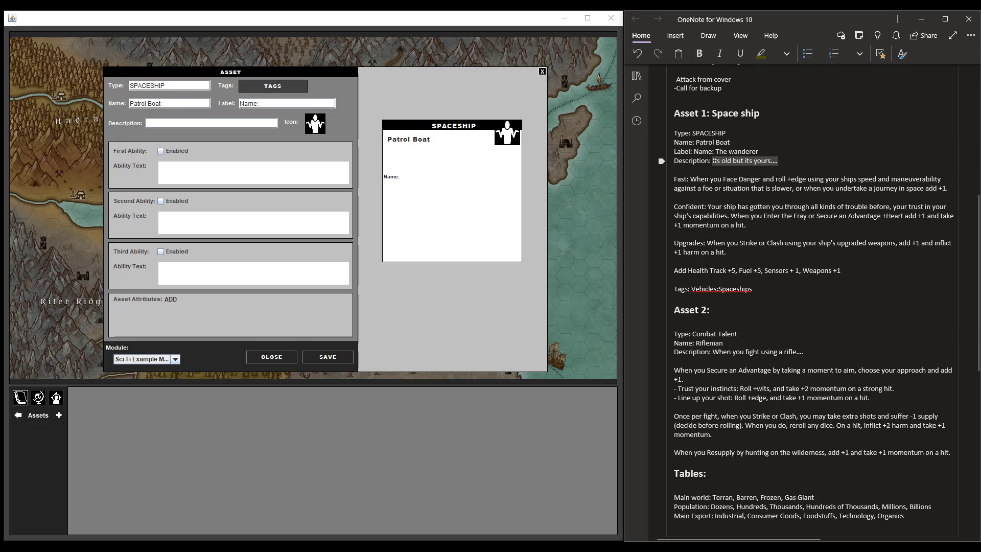
pyautogui.click(261, 125)
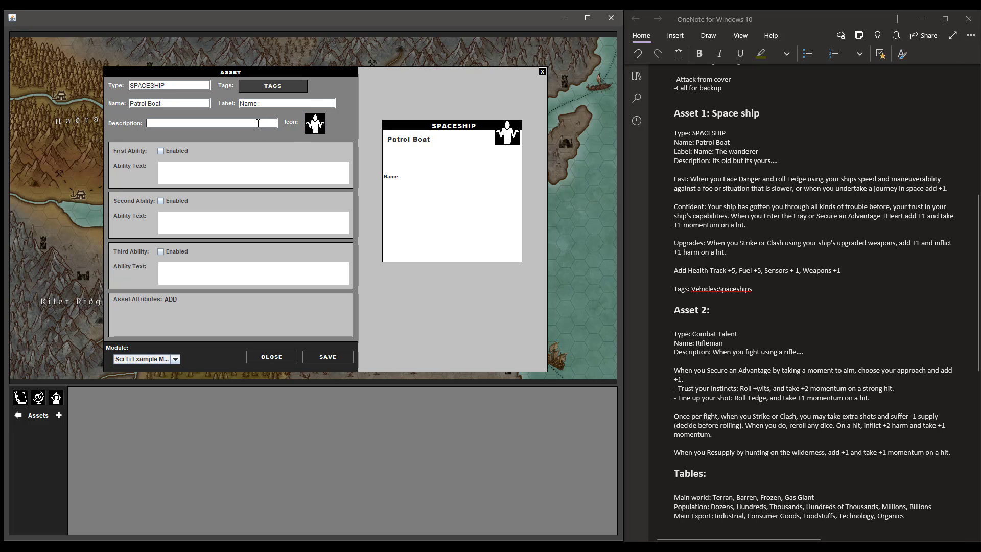
pyautogui.hotkey('ctrl', 'v')
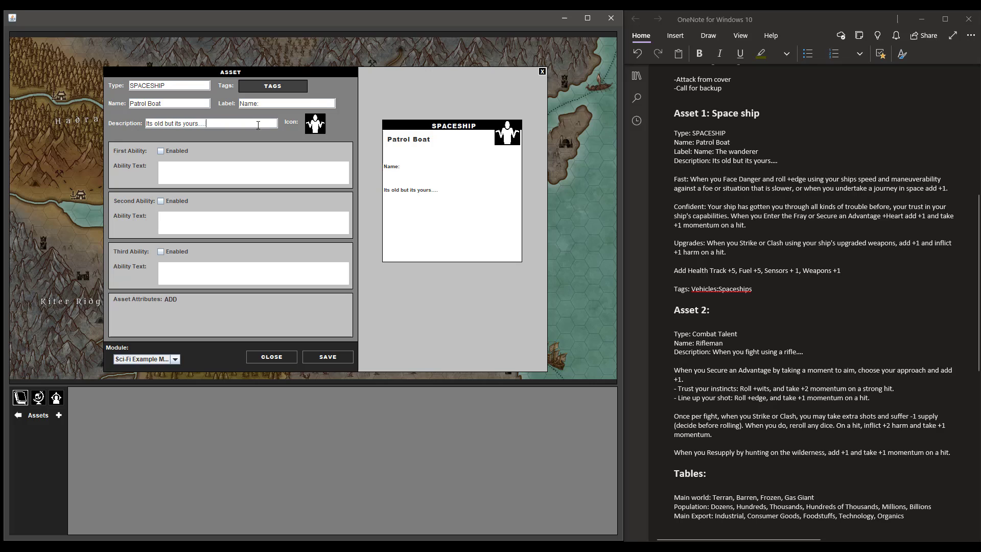
# - Enable the Patrol Boat's first ability and fill it with the "Fast" paragraph copied from the notes
pyautogui.click(161, 152)
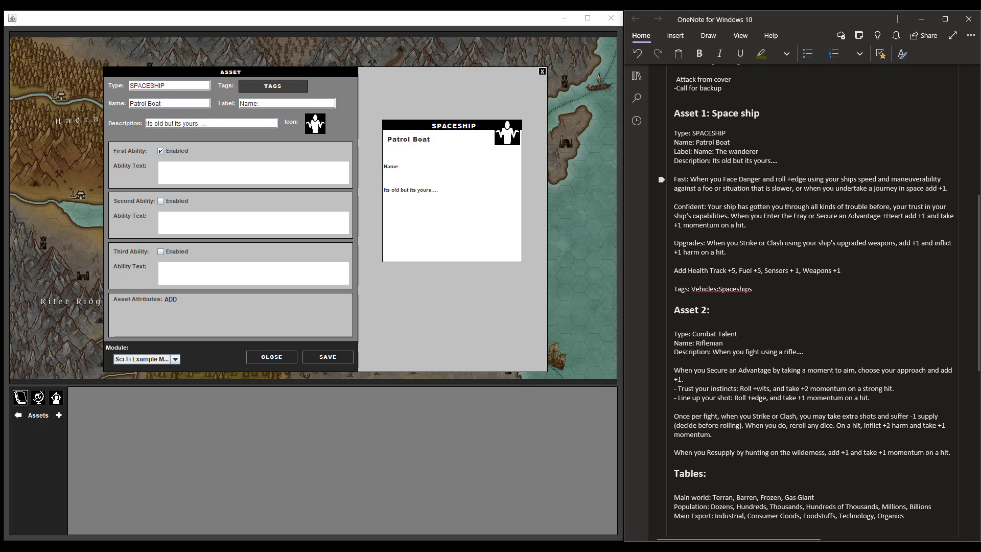
pyautogui.moveTo(947, 189); pyautogui.dragTo(676, 179)
pyautogui.hotkey('ctrl', 'c')
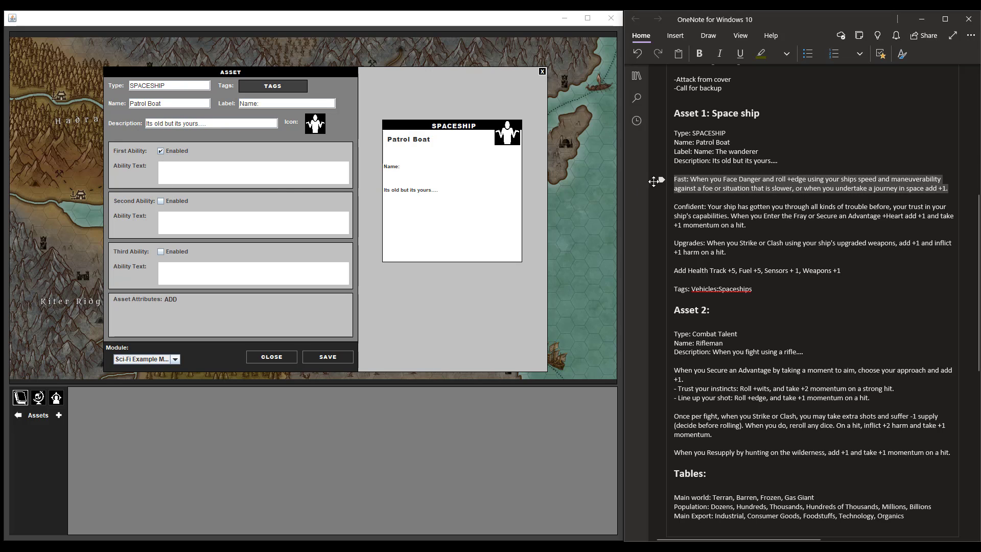
pyautogui.click(234, 179)
pyautogui.hotkey('ctrl', 'v')
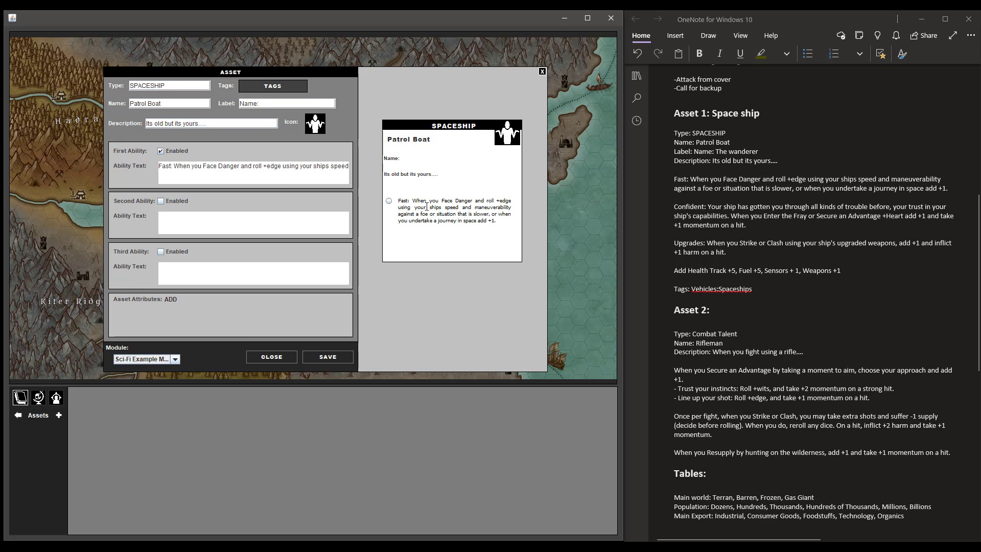
# - Enable the second ability and fill it with the "Confident" paragraph copied from the notes
pyautogui.click(160, 201)
pyautogui.click(768, 228)
pyautogui.moveTo(767, 229); pyautogui.dragTo(666, 206)
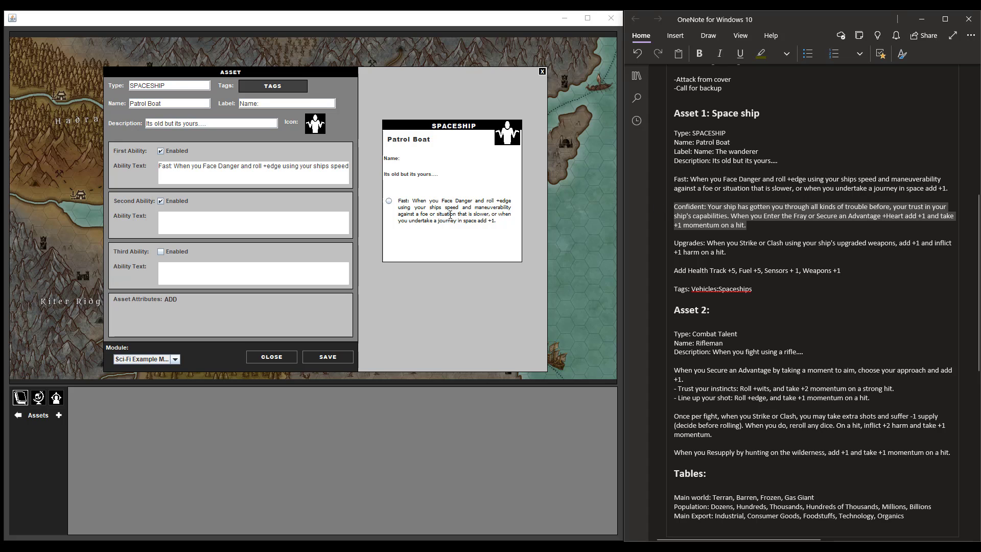
pyautogui.click(177, 215)
pyautogui.hotkey('ctrl', 'v')
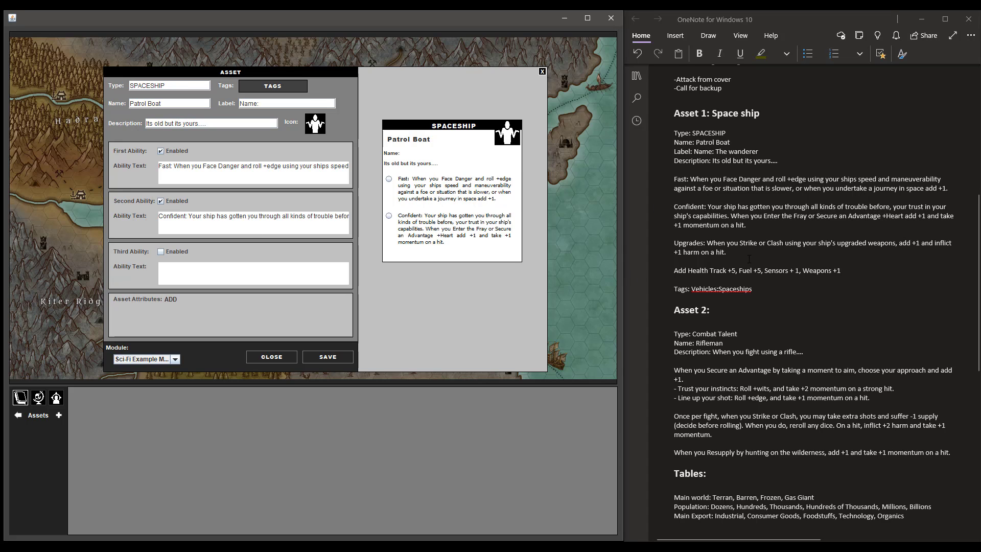
# - Enable the third ability and fill it with the "Upgrades" paragraph copied from the notes
pyautogui.click(739, 253)
pyautogui.tripleClick(739, 253)
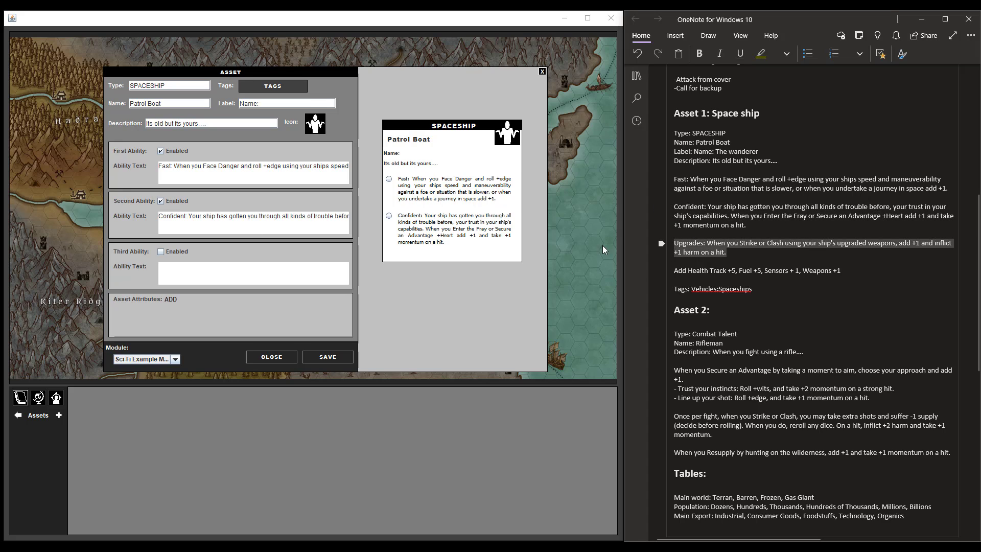
pyautogui.click(241, 278)
pyautogui.hotkey('ctrl', 'v')
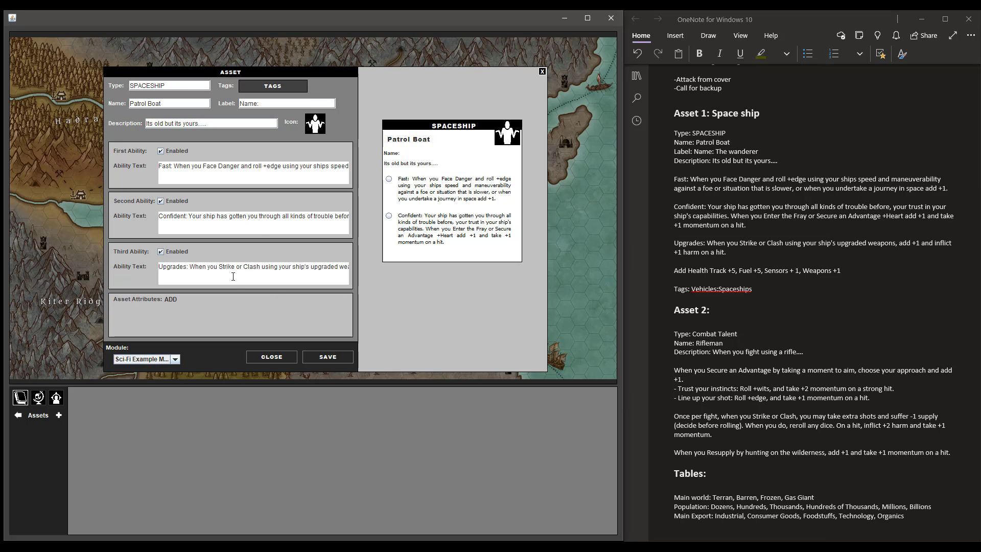
pyautogui.write('s')
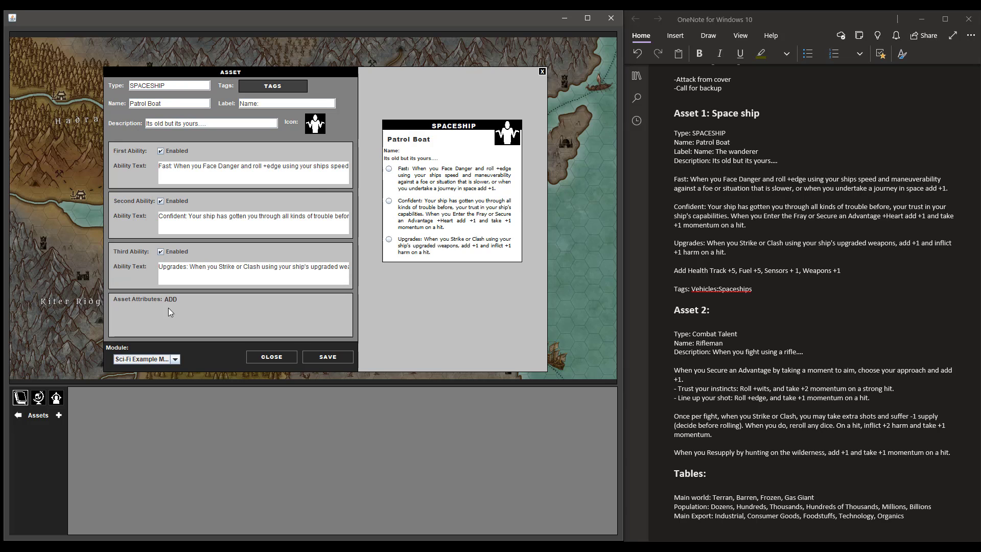
# - Set the Patrol Boat's icon to "Icon - spaceship.png" from the Images folder in Mods > Sci-Fi Example Module
pyautogui.click(315, 126)
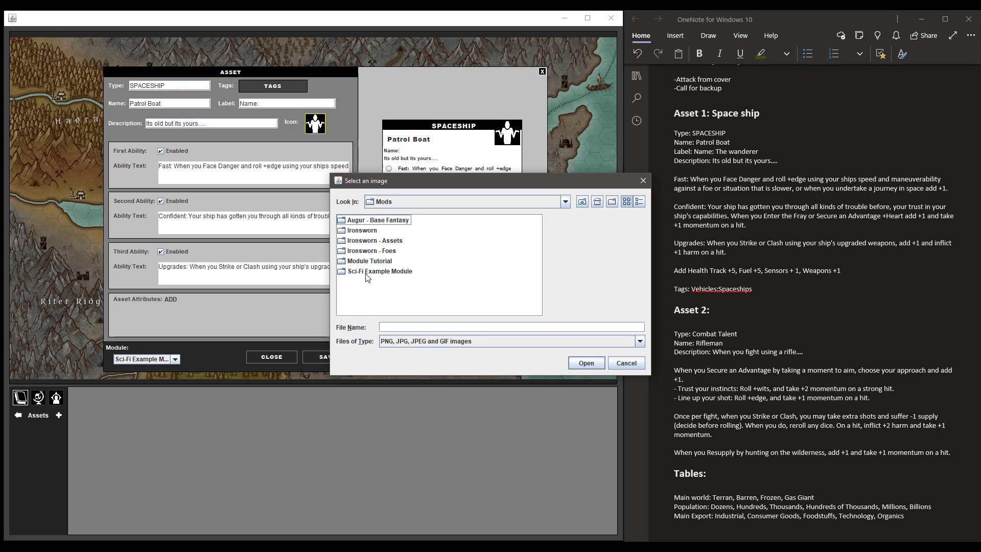
pyautogui.doubleClick(372, 272)
pyautogui.click(346, 223)
pyautogui.doubleClick(352, 220)
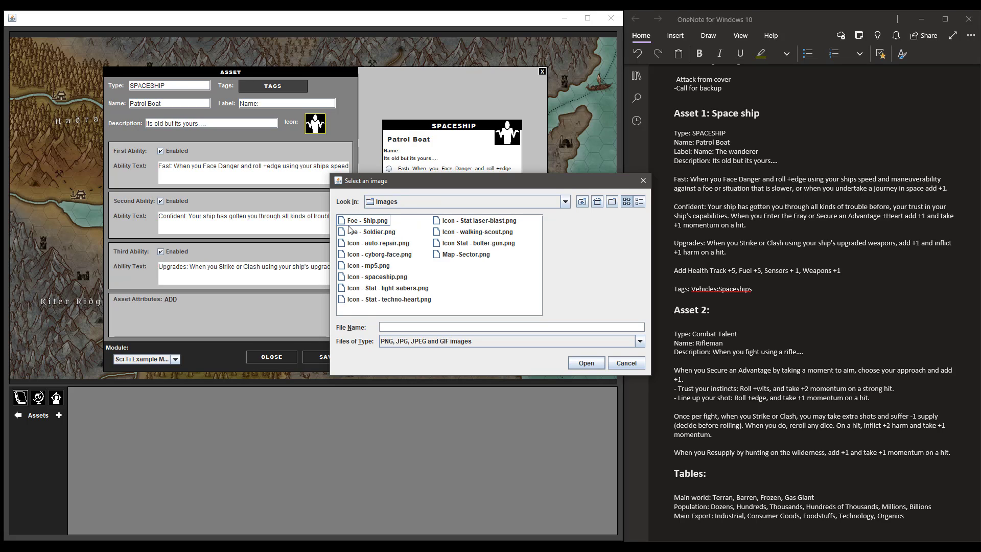
pyautogui.click(378, 277)
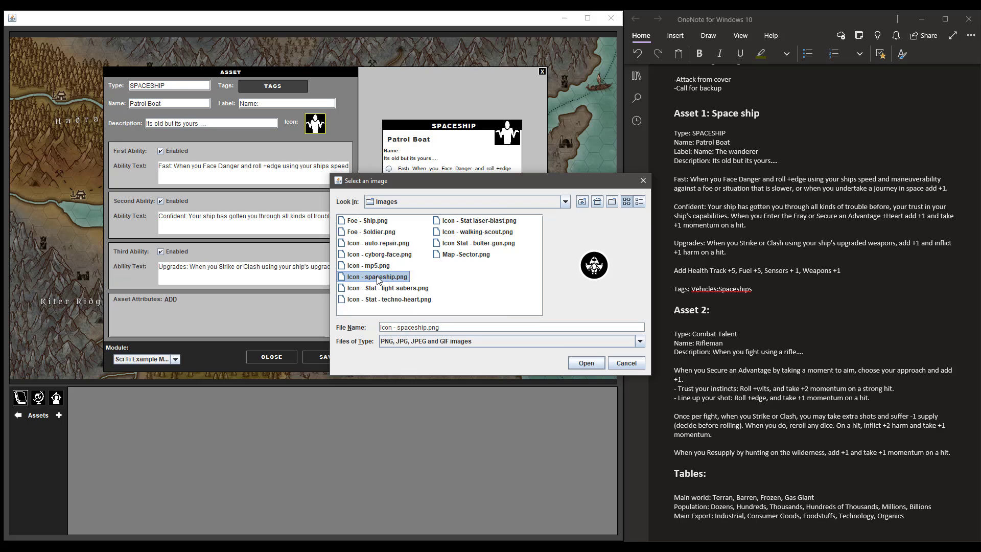
pyautogui.click(577, 363)
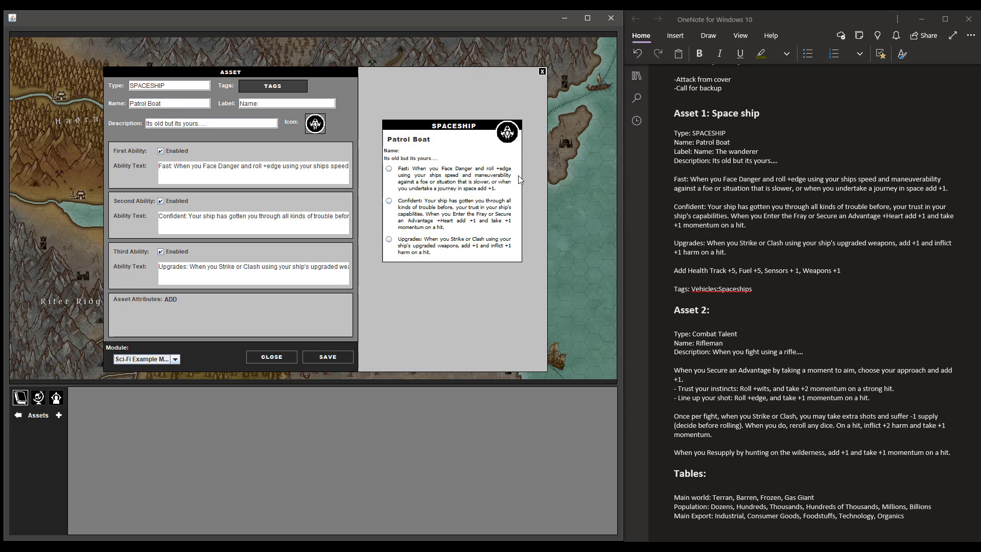
# - Add an asset attribute named HEALTH with an initial value of 5
pyautogui.click(170, 298)
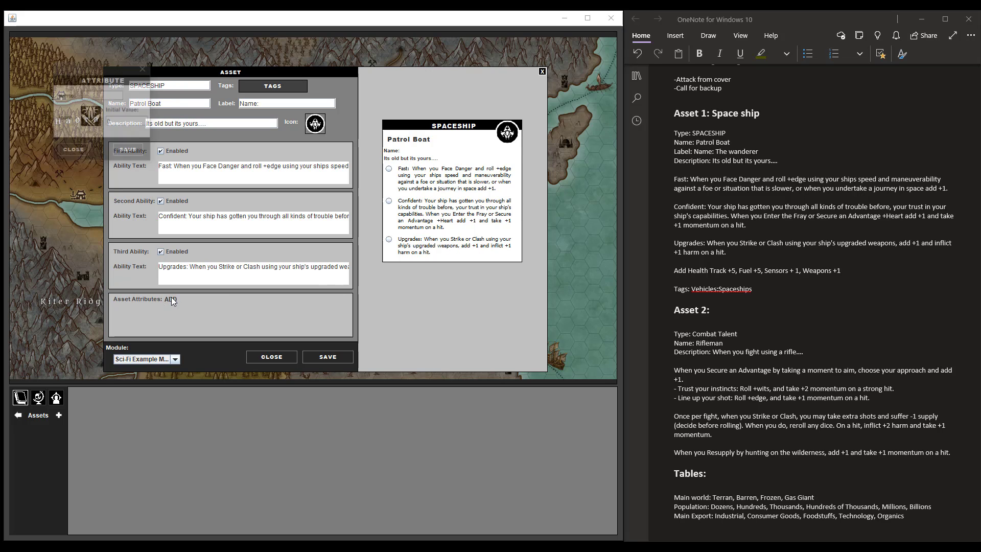
pyautogui.moveTo(112, 77); pyautogui.dragTo(247, 153)
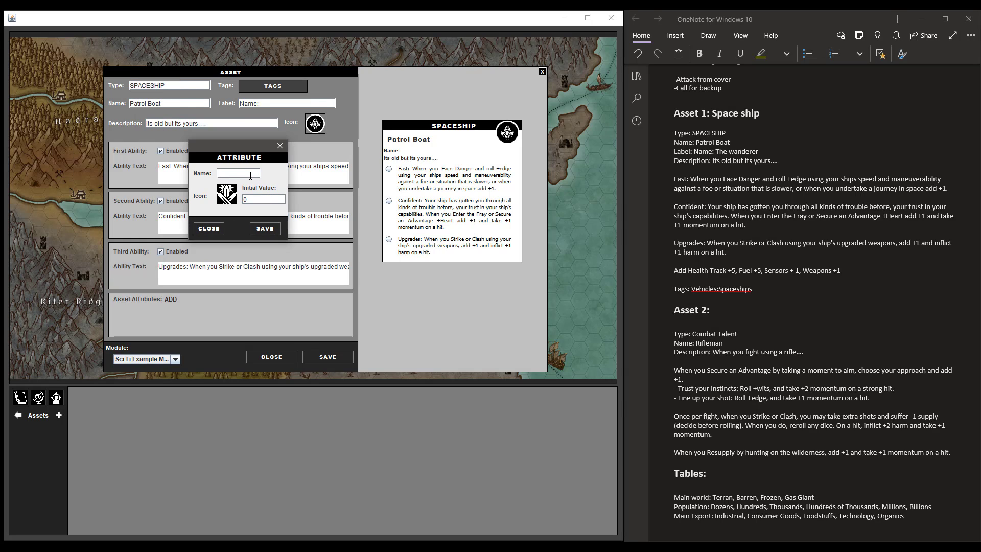
pyautogui.write('HEALTH')
pyautogui.doubleClick(258, 204)
# - Browse the Images folder in Mods > Sci-Fi Example Module for a HEALTH icon and preview "Icon - auto-repair.png"
pyautogui.click(230, 201)
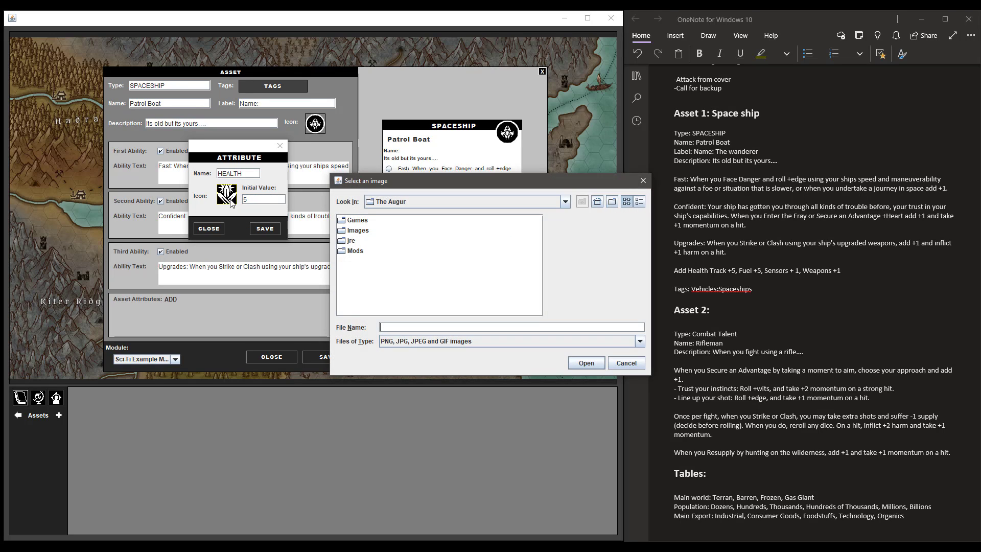
pyautogui.doubleClick(347, 254)
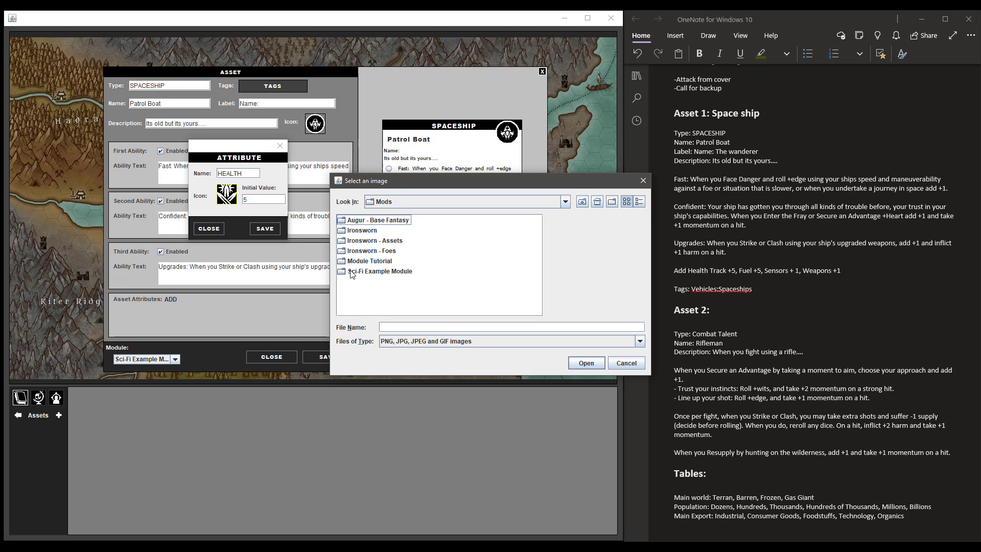
pyautogui.click(348, 273)
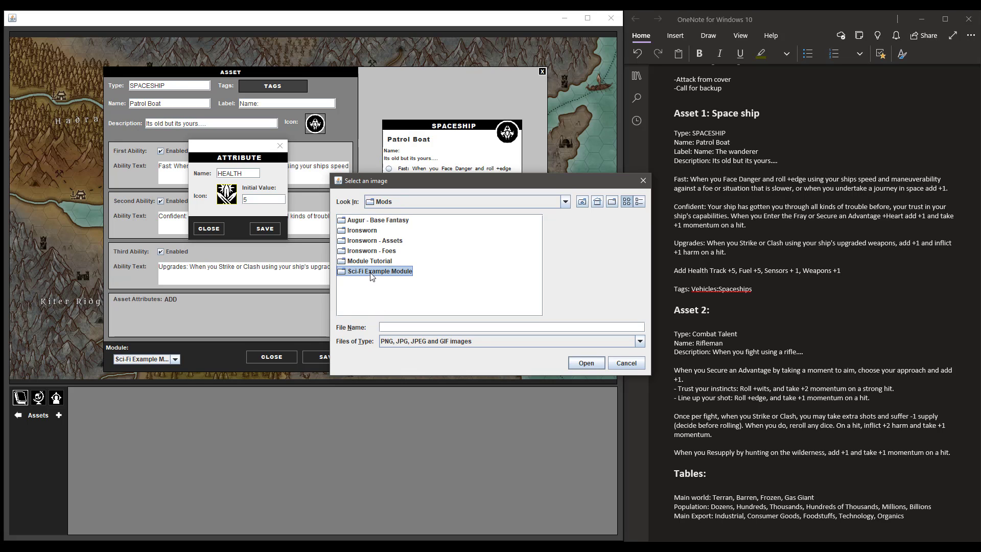
pyautogui.doubleClick(347, 273)
pyautogui.doubleClick(347, 221)
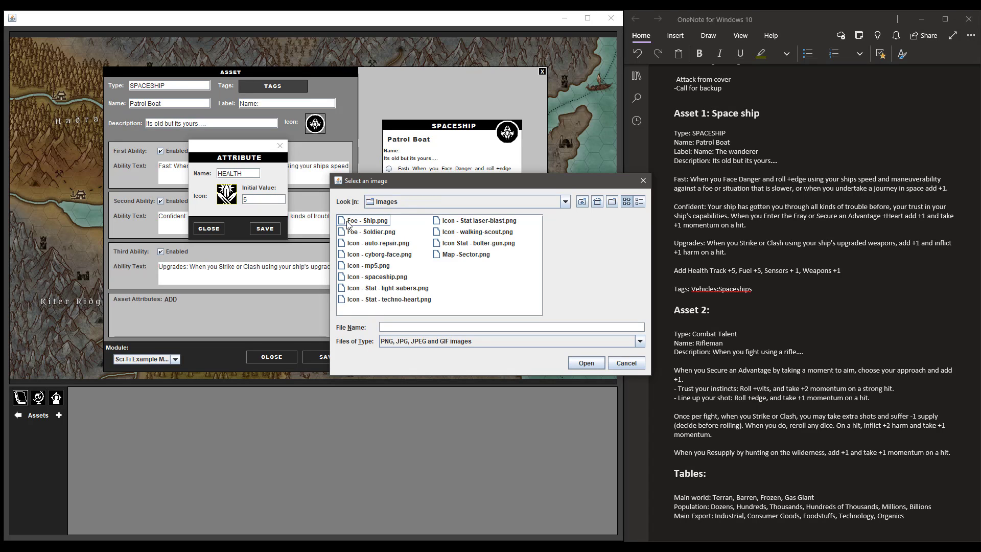
pyautogui.click(374, 244)
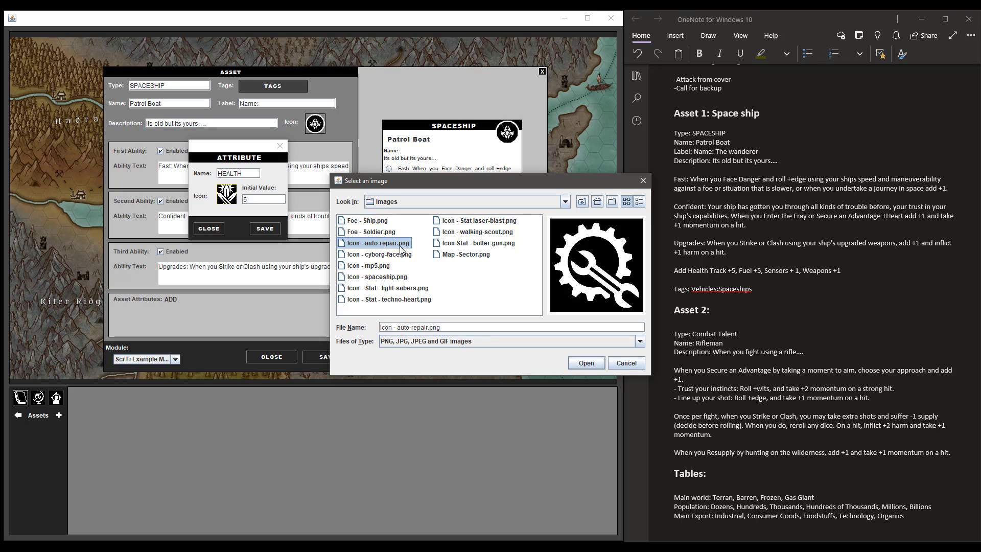
# - Set the HEALTH attribute's icon to "IconHealth.png" from Images > Icons - Character Stats in The Augur folder
pyautogui.click(583, 203)
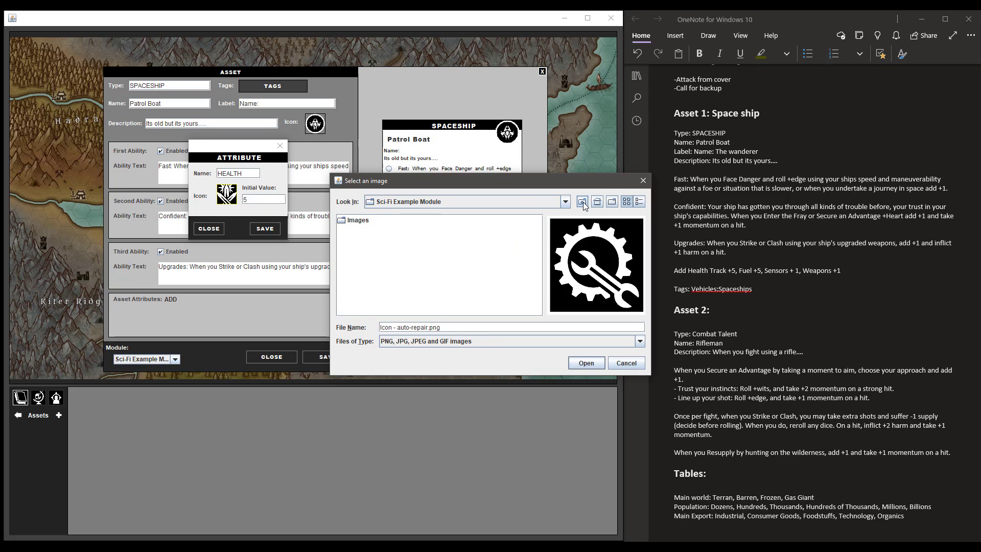
pyautogui.click(583, 203)
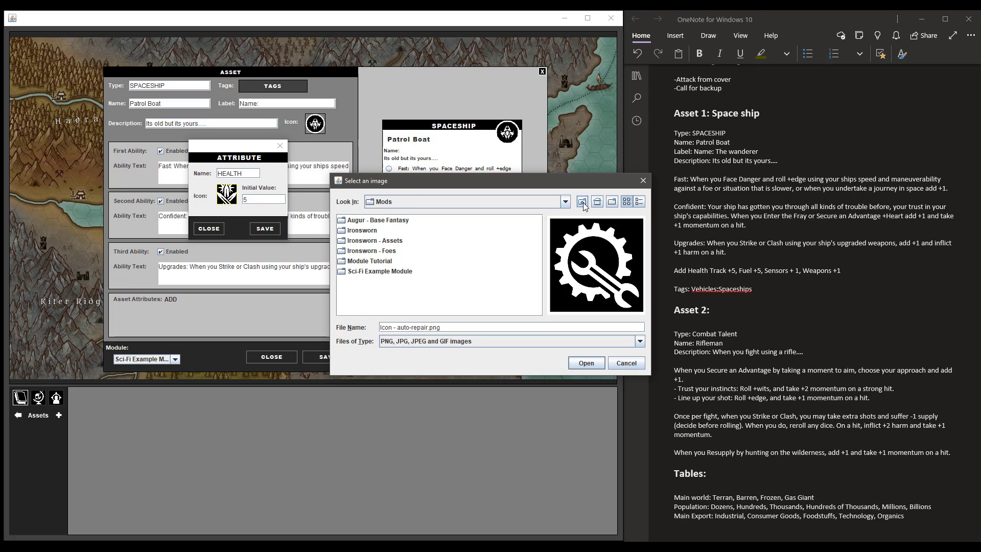
pyautogui.click(583, 203)
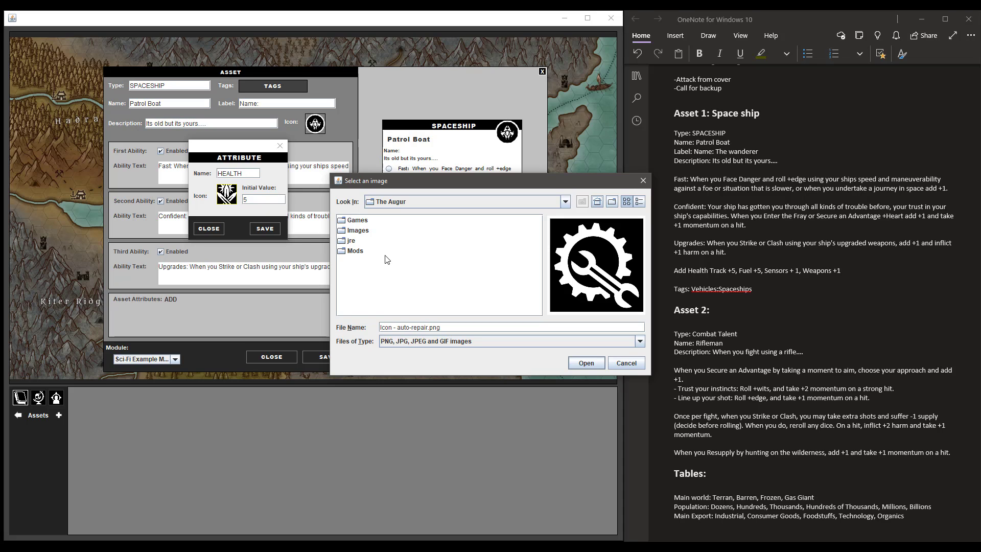
pyautogui.doubleClick(367, 251)
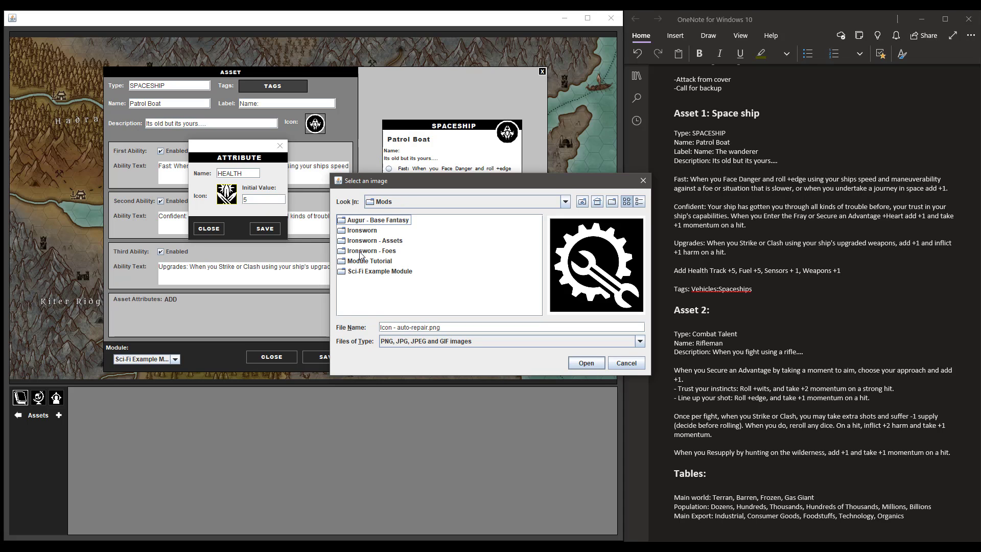
pyautogui.click(379, 274)
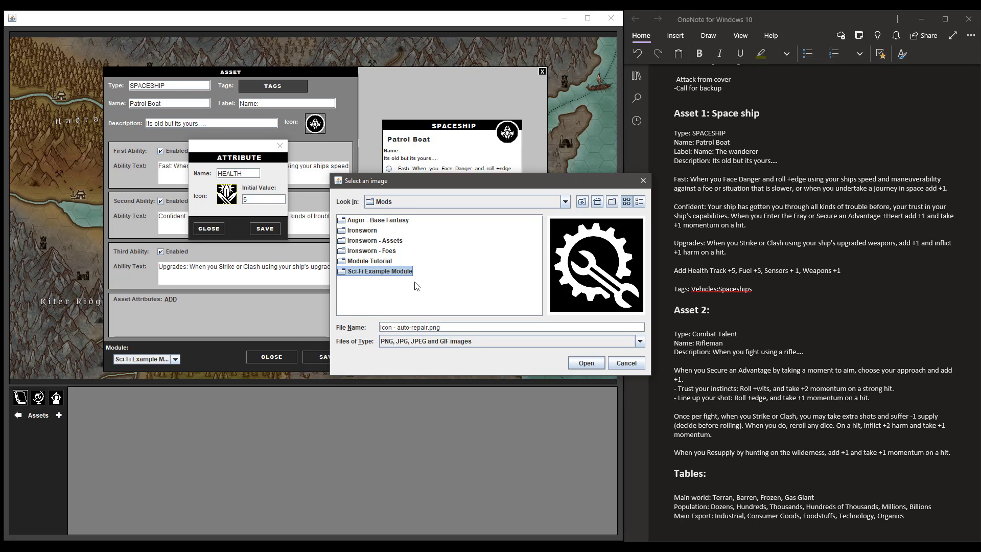
pyautogui.click(582, 202)
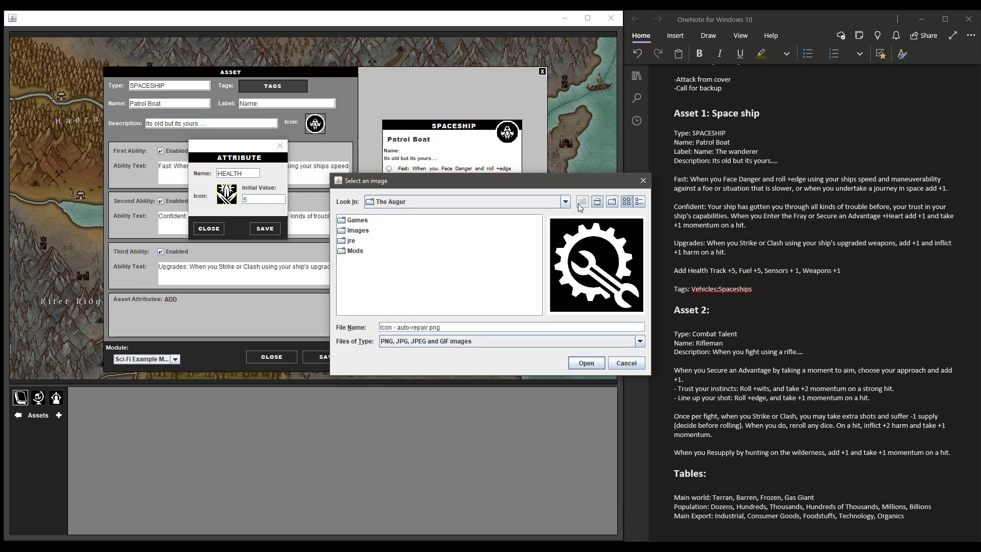
pyautogui.doubleClick(356, 231)
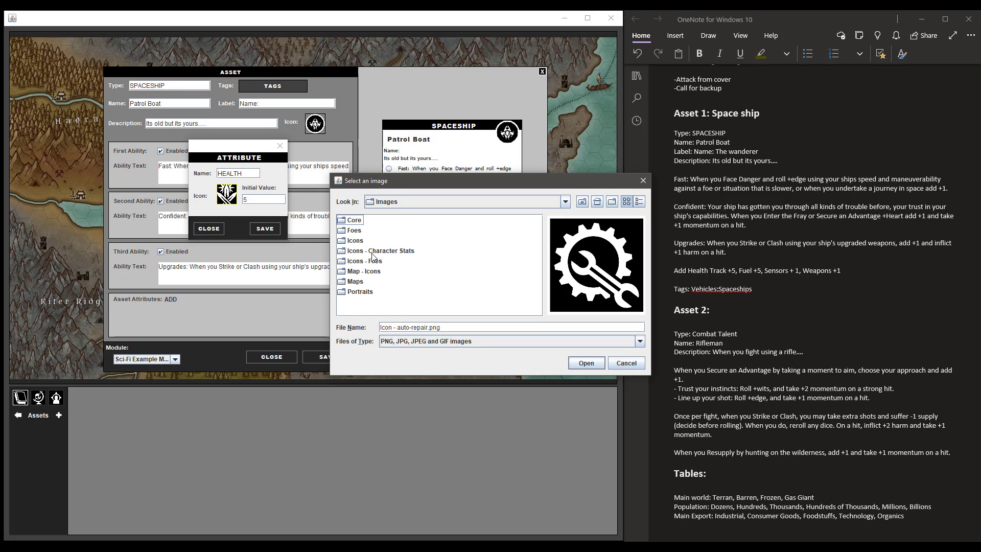
pyautogui.click(357, 251)
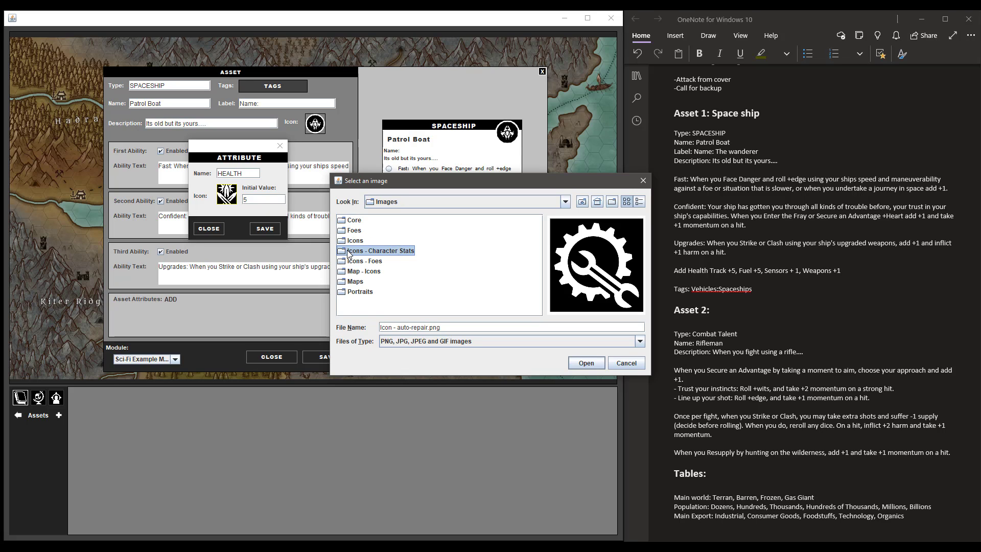
pyautogui.doubleClick(350, 251)
pyautogui.click(373, 233)
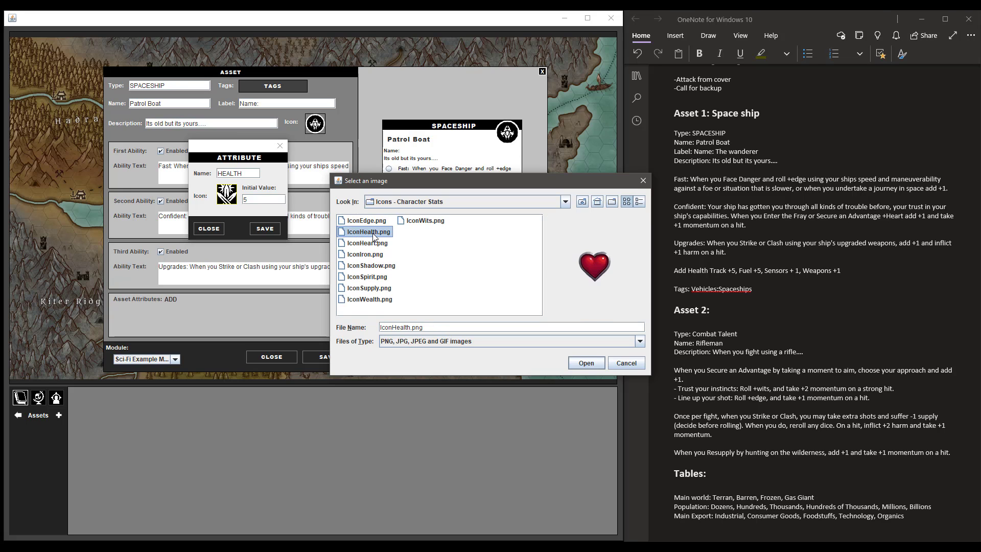
pyautogui.click(589, 363)
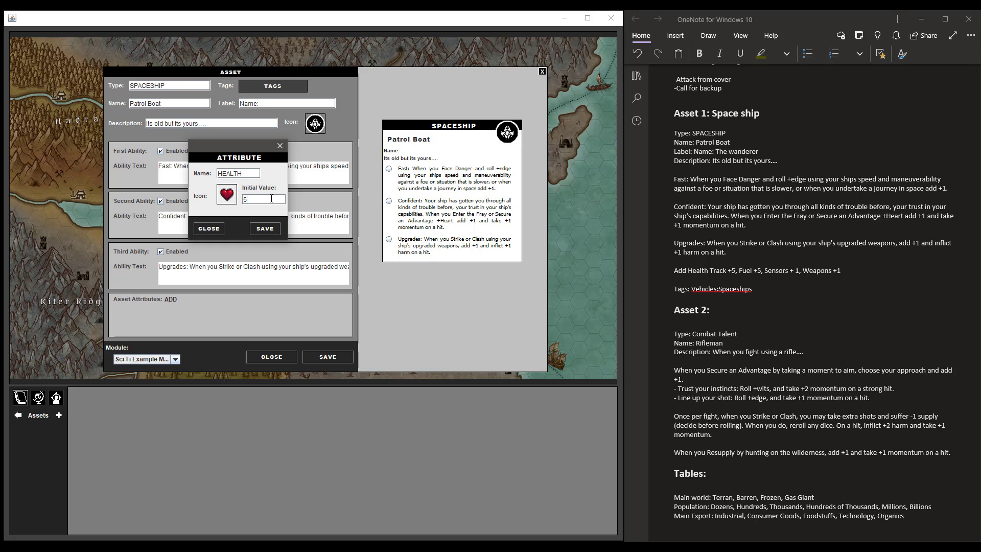
# - Set the HEALTH attribute's icon to "Icon - auto-repair.png" from Mods > Sci-Fi Example Module > Images and save the attribute
pyautogui.click(227, 194)
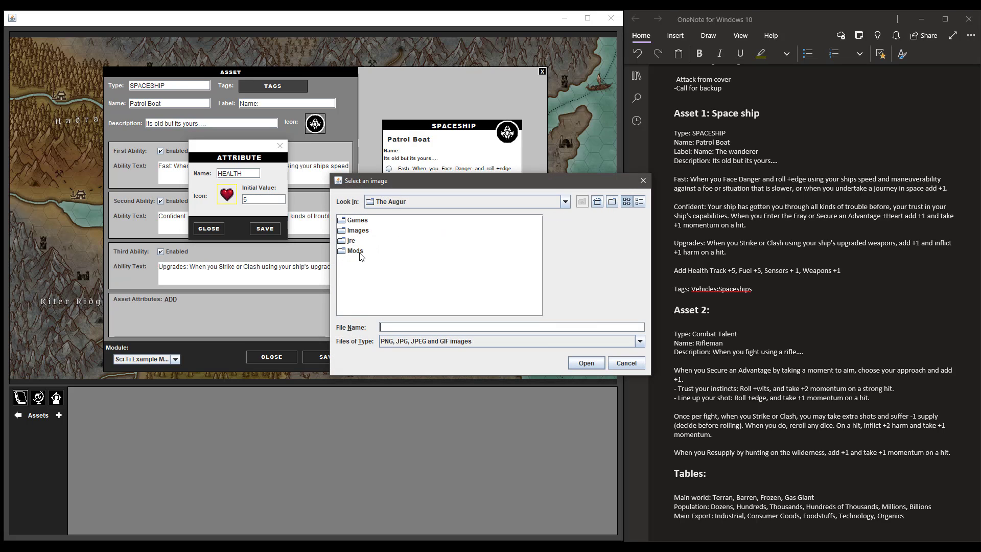
pyautogui.doubleClick(357, 250)
pyautogui.doubleClick(368, 273)
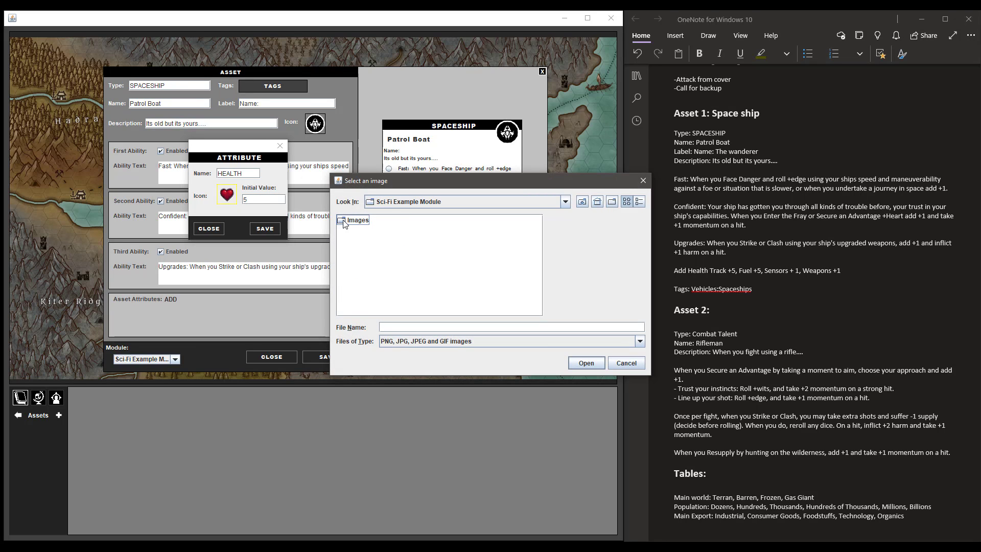
pyautogui.doubleClick(352, 220)
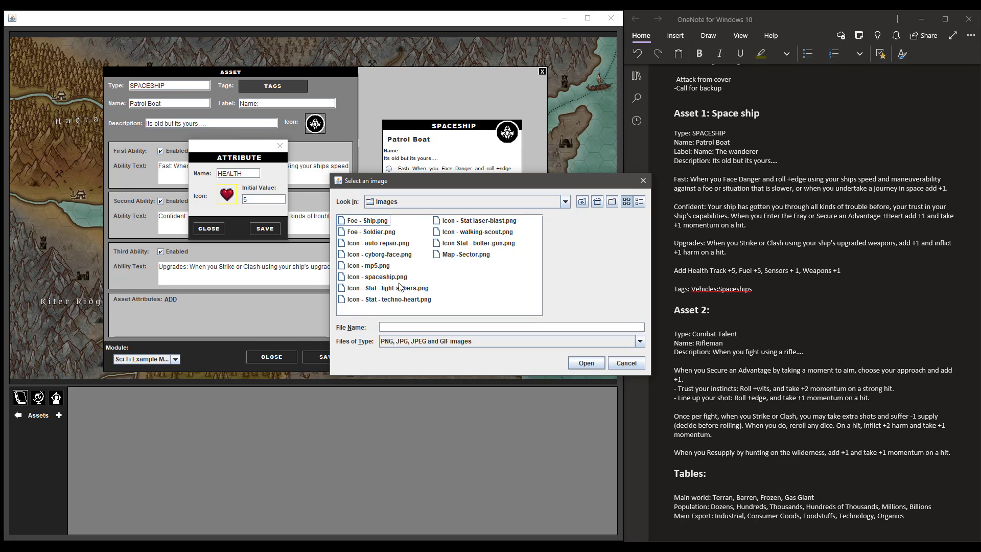
pyautogui.click(378, 243)
pyautogui.click(586, 364)
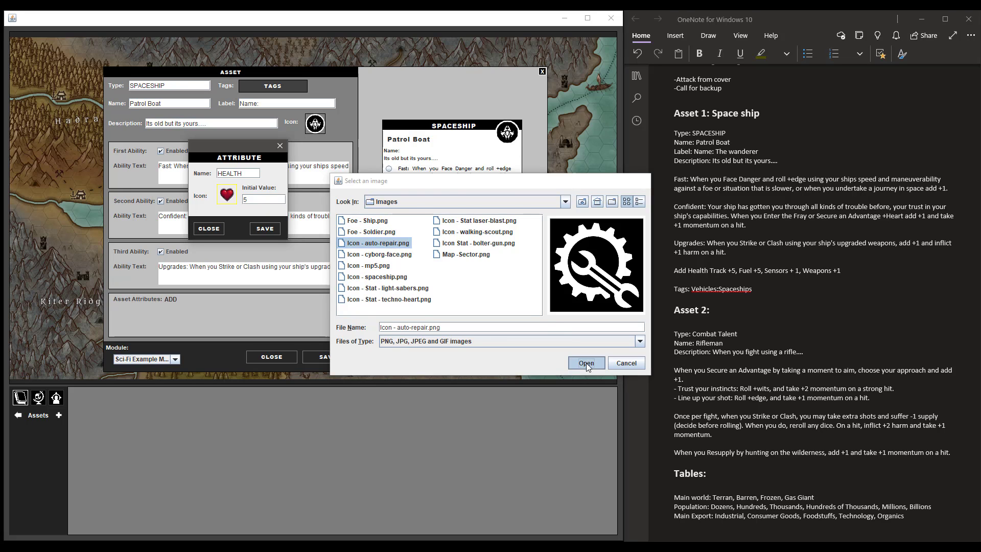
pyautogui.click(275, 229)
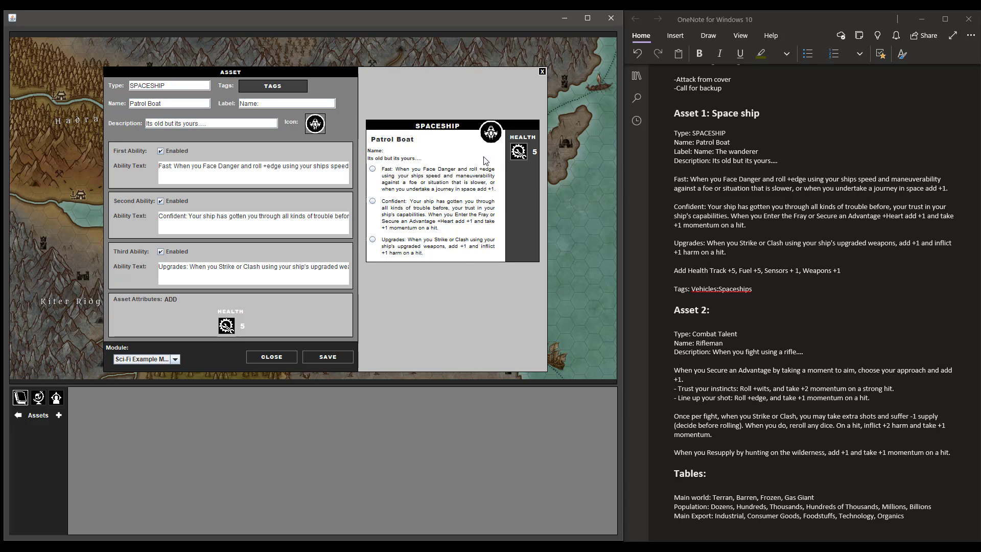
# - Add an asset attribute named WEAPON with initial value 1 and the icon "Icon - Stat laser-blast.png" from the Sci-Fi Example Module's Images folder
pyautogui.click(174, 298)
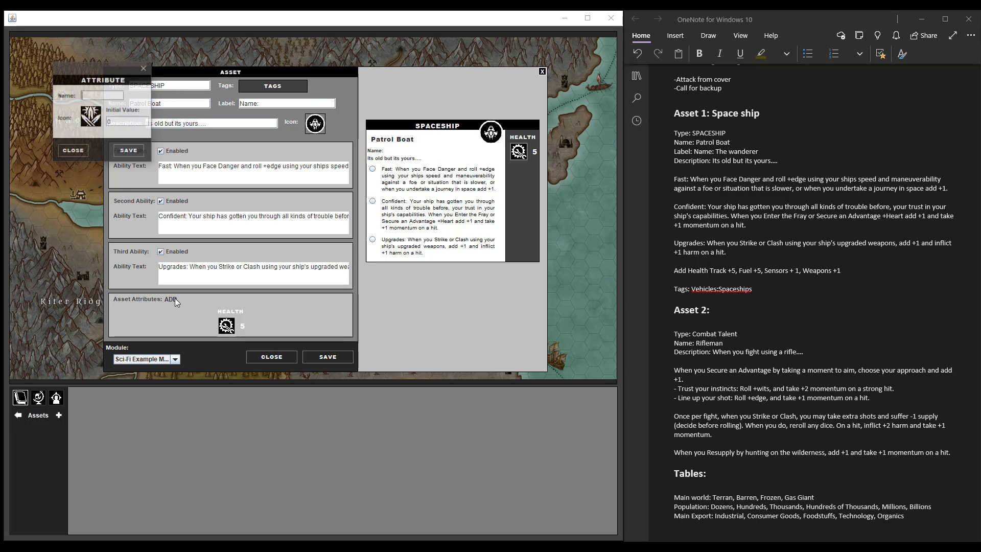
pyautogui.moveTo(96, 67); pyautogui.dragTo(306, 165)
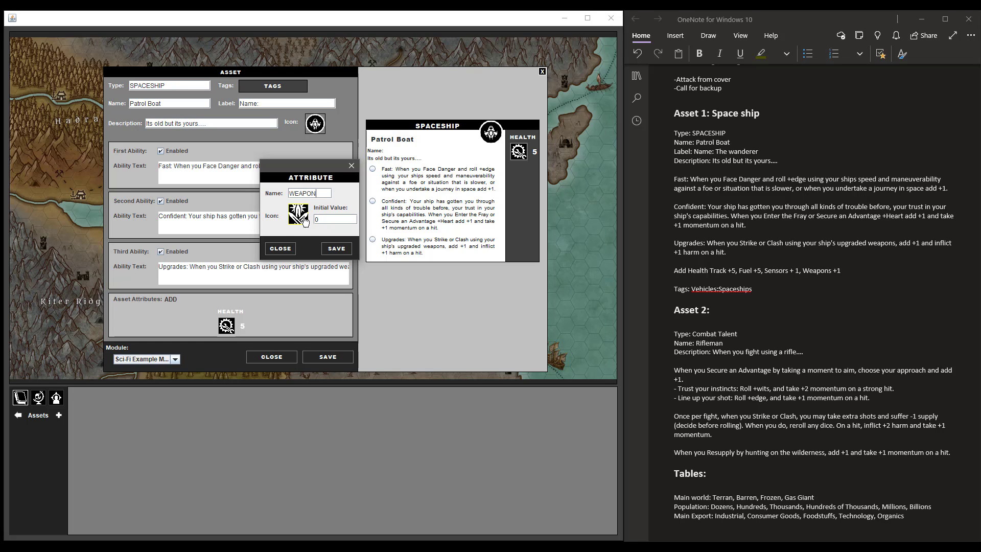
pyautogui.click(321, 220)
pyautogui.click(298, 214)
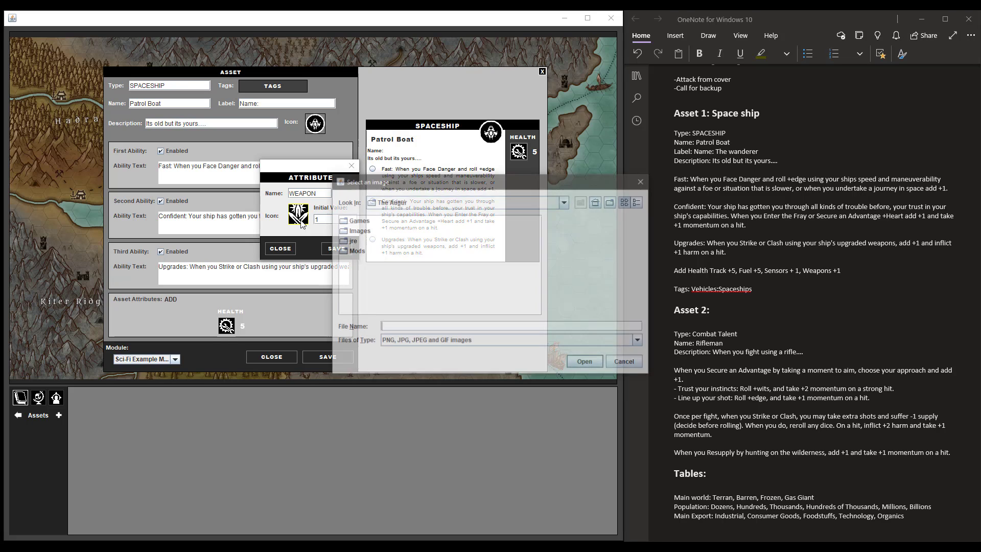
pyautogui.doubleClick(363, 271)
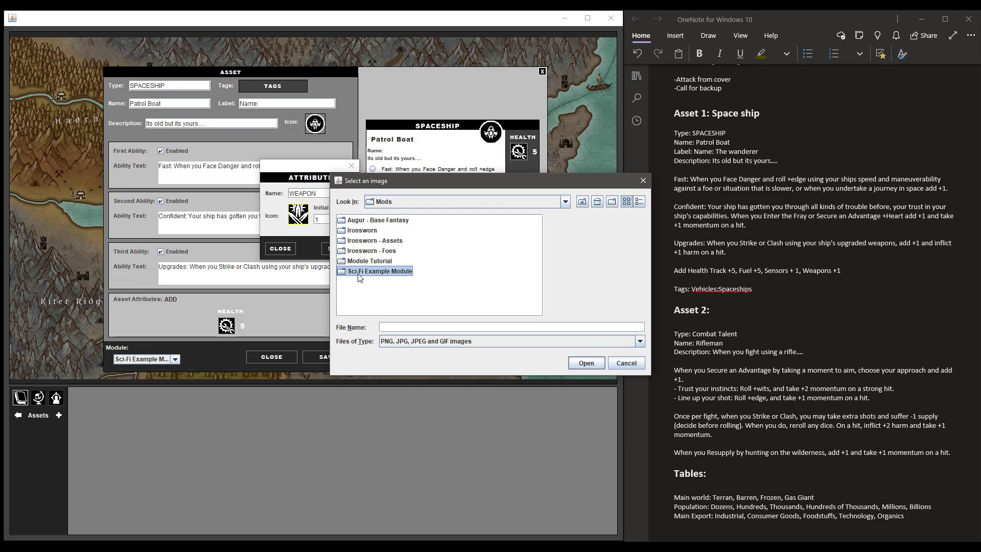
pyautogui.doubleClick(357, 221)
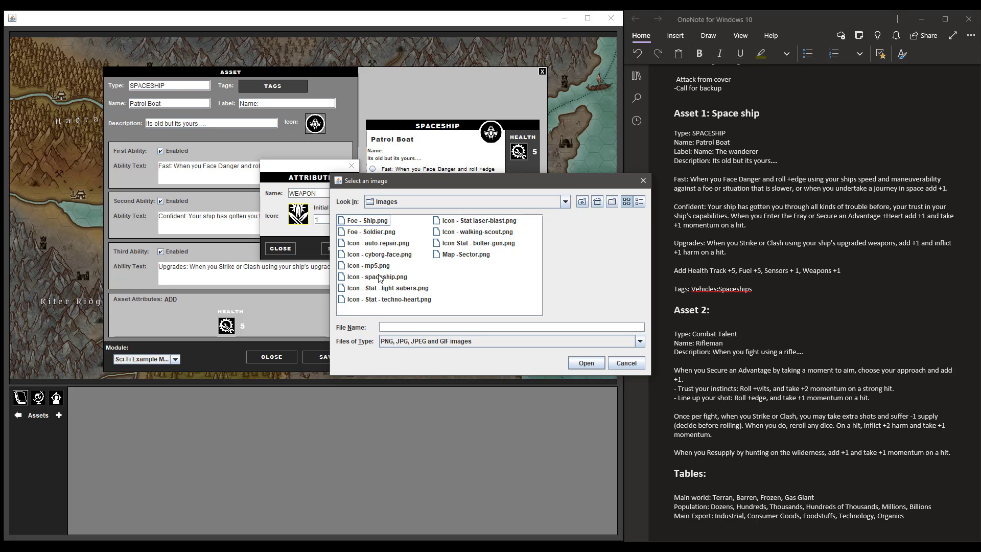
pyautogui.click(485, 221)
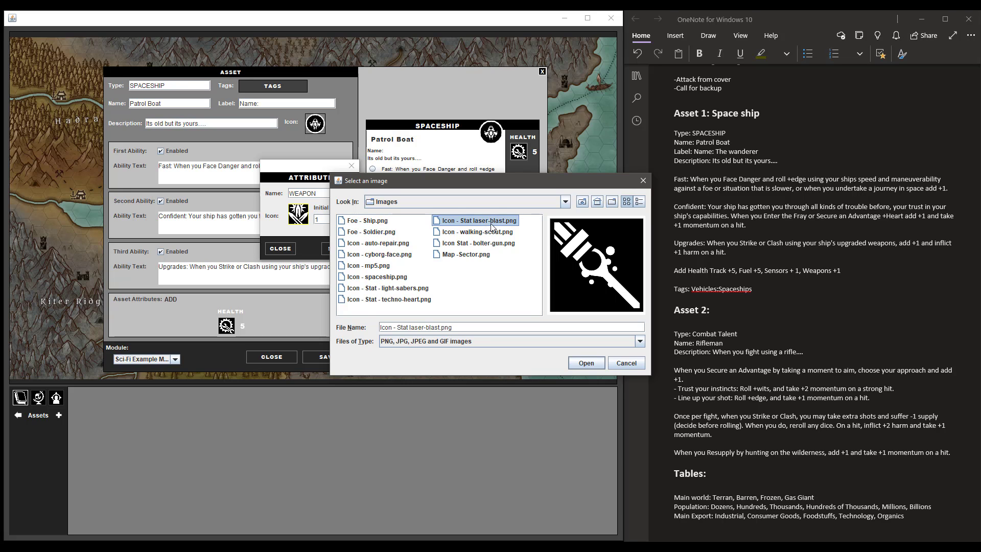
pyautogui.click(593, 364)
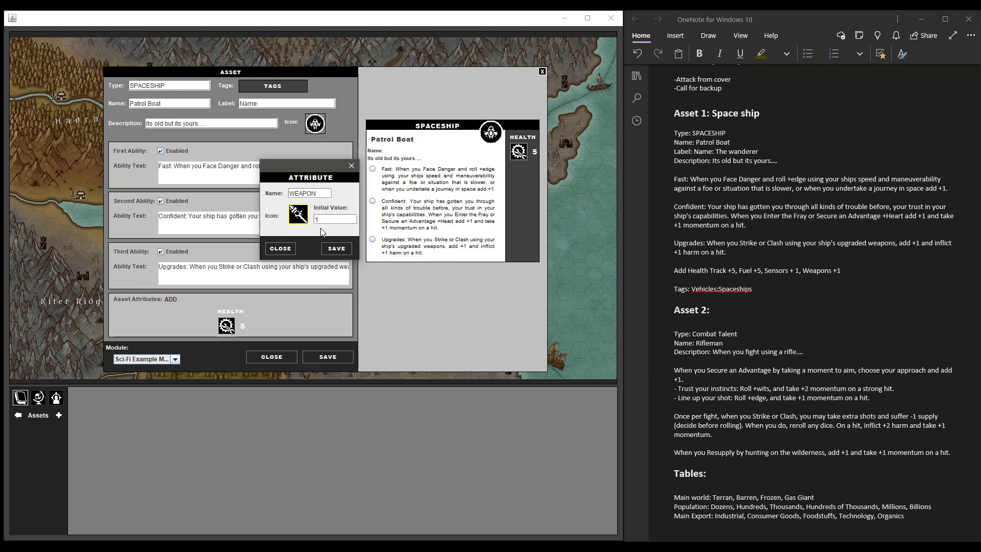
pyautogui.click(336, 248)
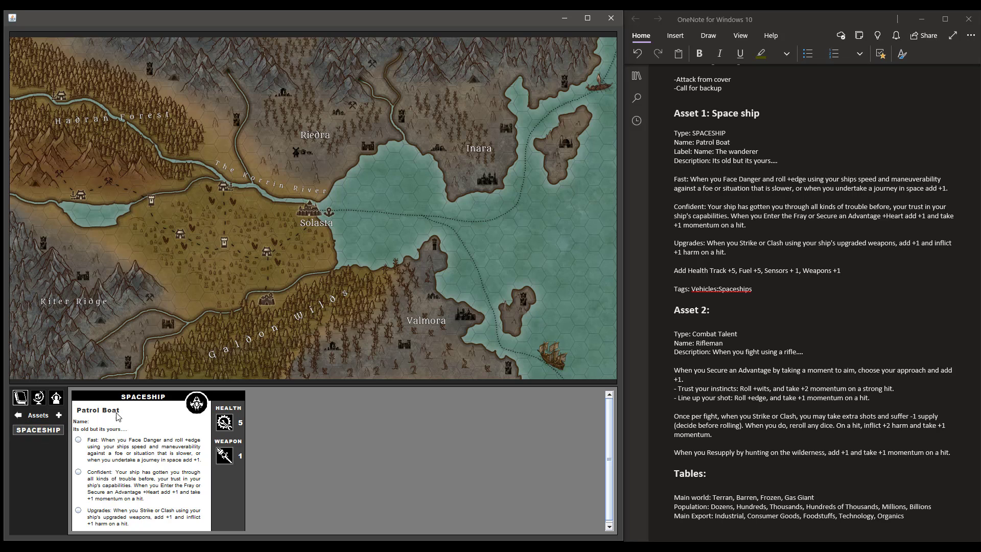
# - Edit the Patrol Boat asset to add a tag in the category Vehicles, and save the asset
pyautogui.rightClick(139, 398)
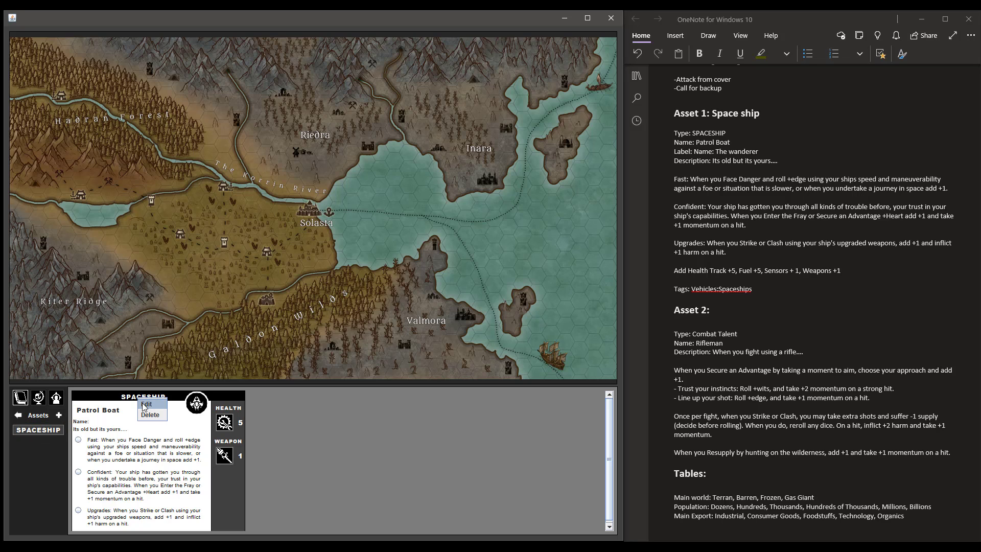
pyautogui.click(144, 404)
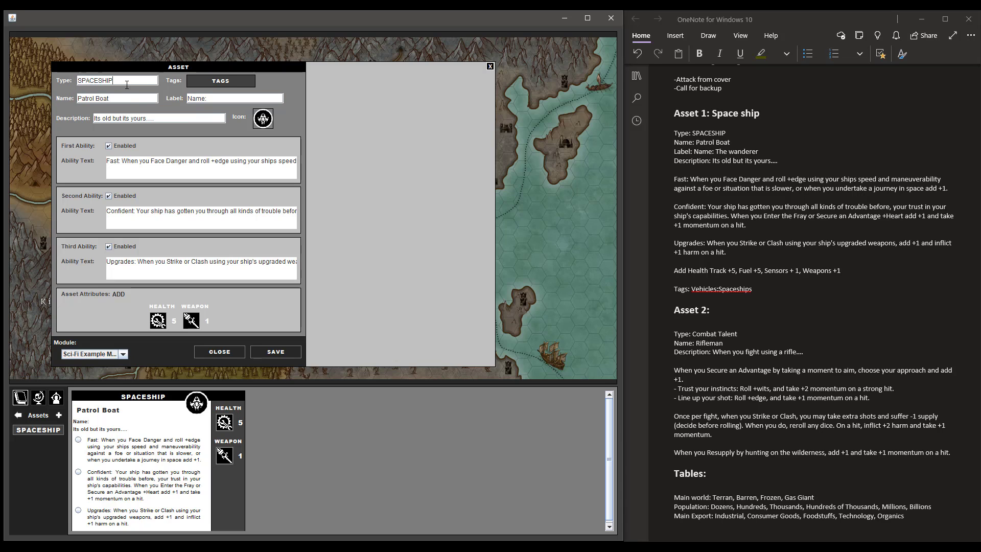
pyautogui.click(240, 82)
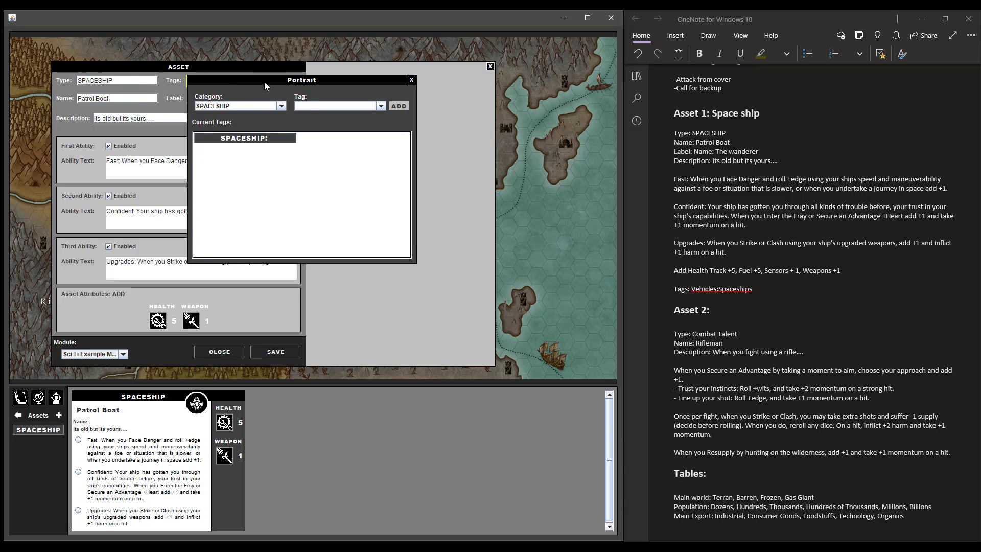
pyautogui.moveTo(264, 82); pyautogui.dragTo(377, 122)
pyautogui.click(351, 179)
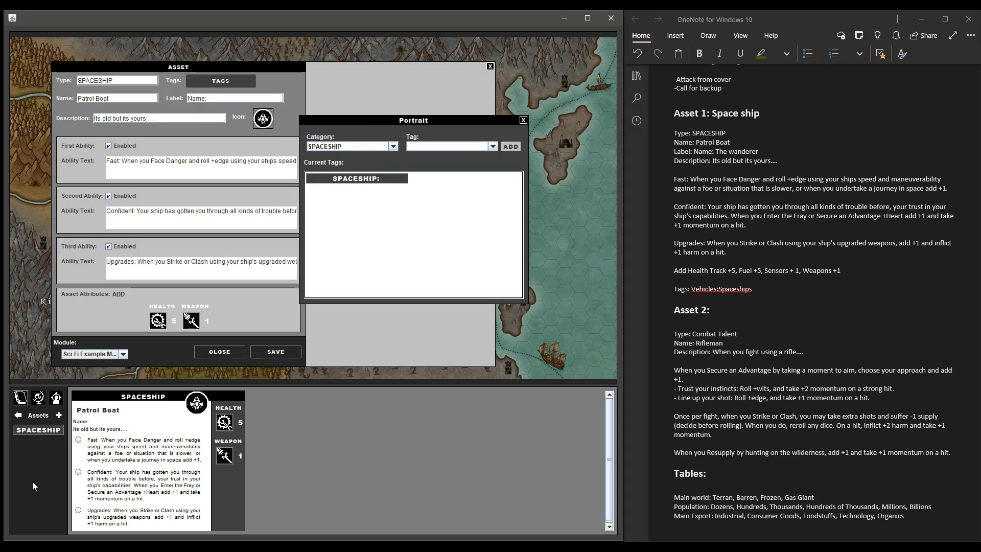
pyautogui.doubleClick(353, 146)
pyautogui.write('Vehicles')
pyautogui.click(510, 147)
pyautogui.click(523, 121)
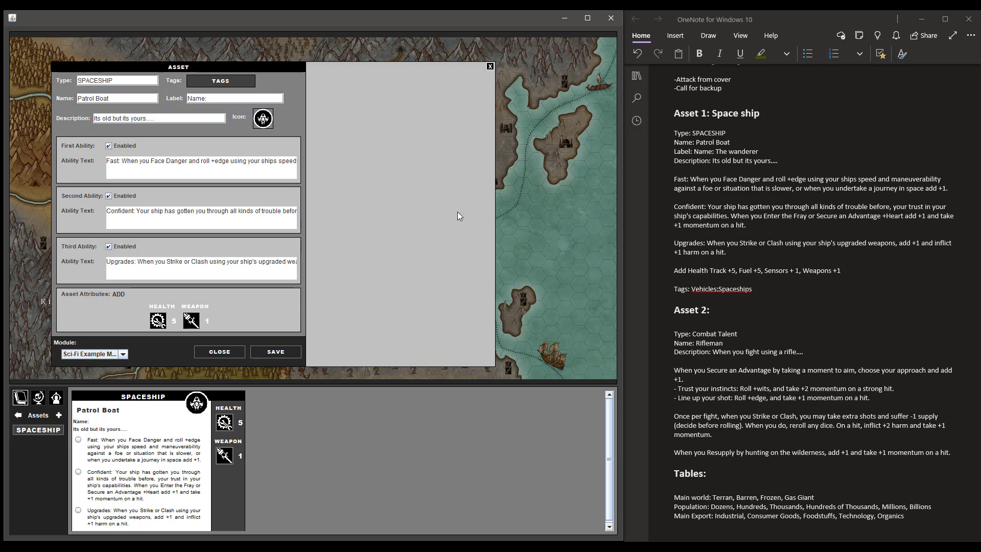
pyautogui.click(292, 357)
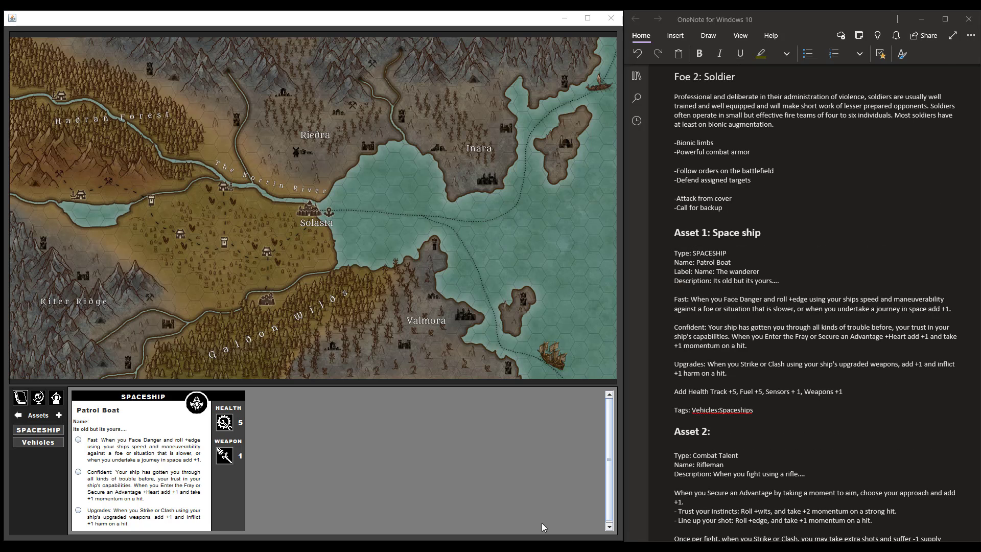
# - Create a new asset with the type COMBAT TALENT and the name Rifleman
pyautogui.click(60, 416)
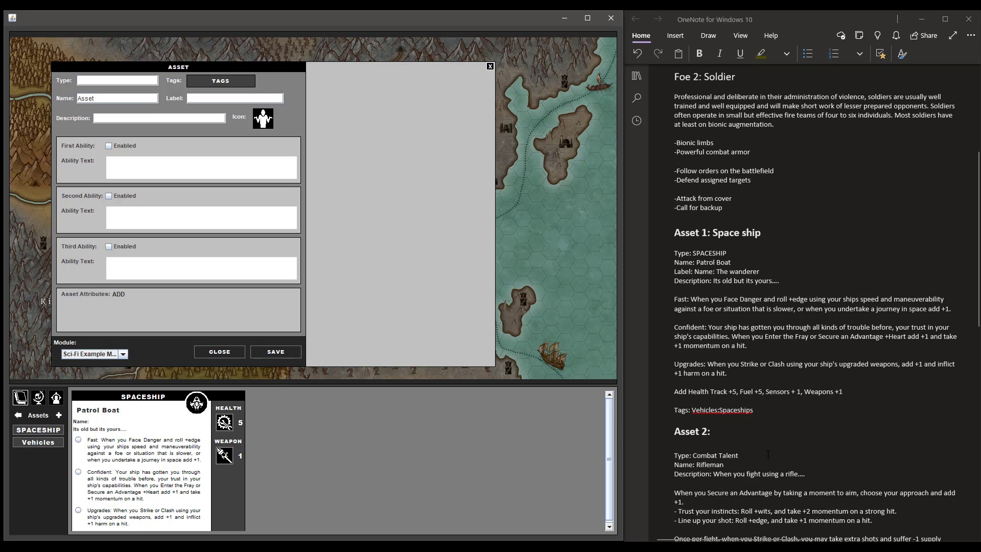
pyautogui.scroll(-1, 768, 453)
pyautogui.scroll(-2, 767, 453)
pyautogui.click(85, 82)
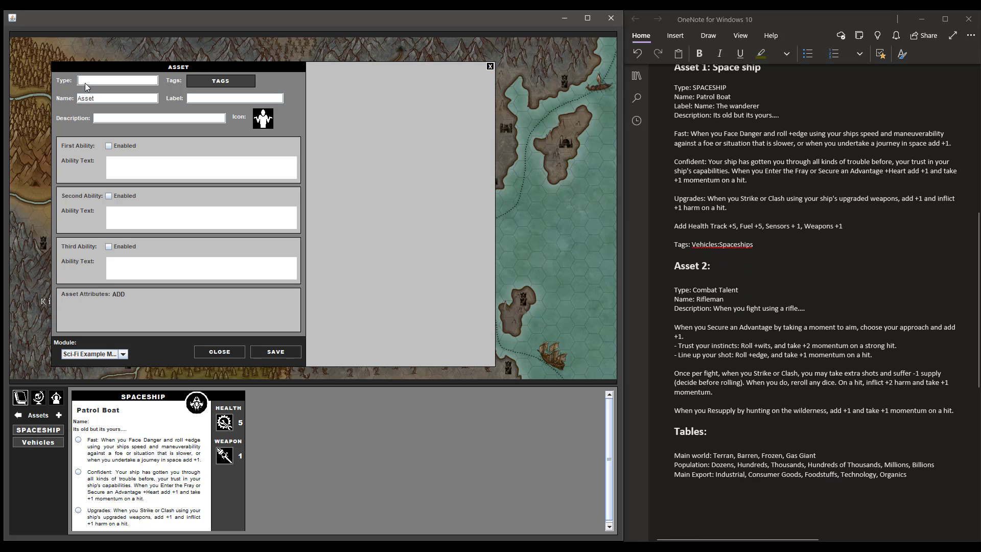
pyautogui.write('CO')
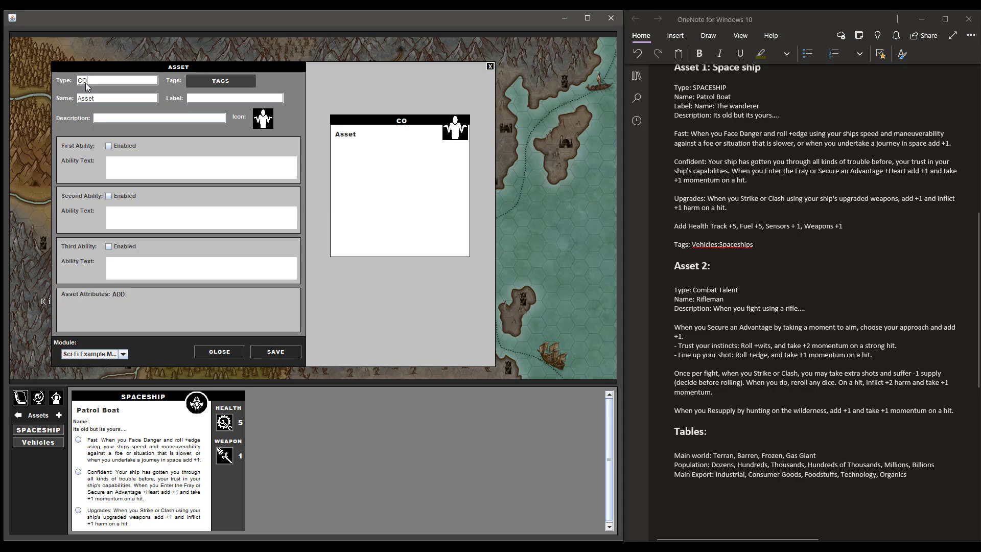
pyautogui.write('MBAT TALENT')
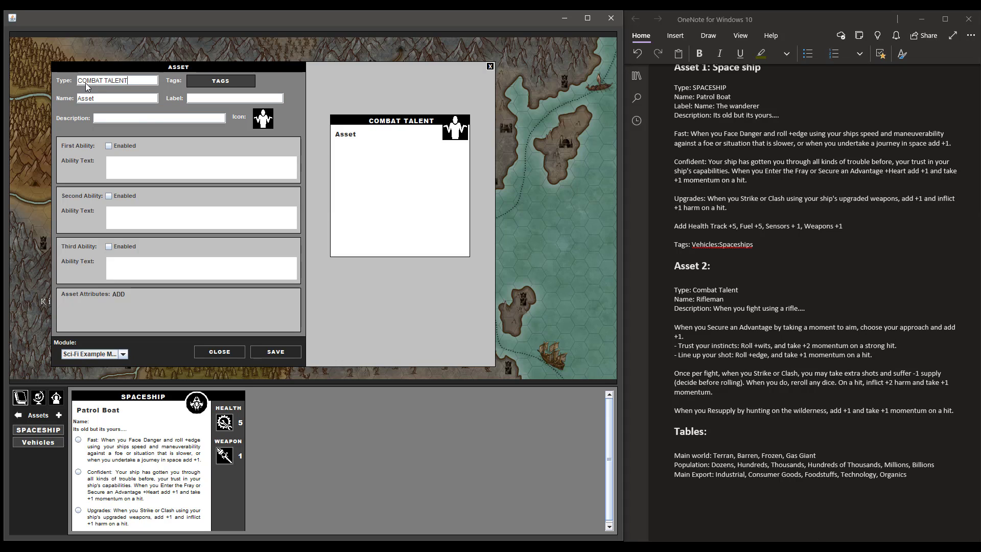
pyautogui.doubleClick(122, 98)
pyautogui.write('Rifleman')
# - Fill the Rifleman's description with "When you fight using a rifle...." copied from the notes, and enable the first ability
pyautogui.moveTo(807, 308); pyautogui.dragTo(713, 309)
pyautogui.hotkey('ctrl', 'c')
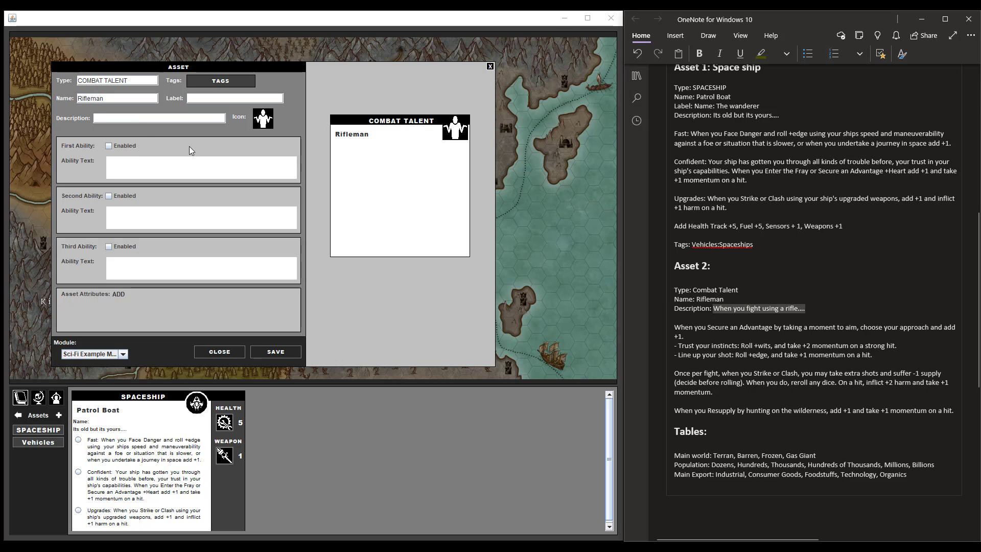
pyautogui.click(132, 117)
pyautogui.hotkey('ctrl', 'v')
pyautogui.click(109, 146)
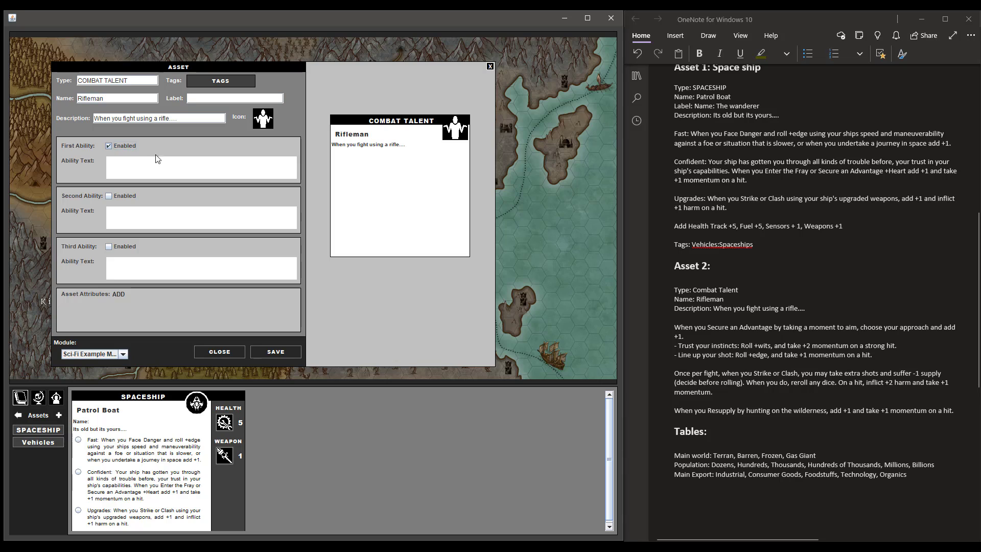
# - Fill the first ability's text with the "When you Secure an Advantage by taking a moment to aim" passage copied from the notes
pyautogui.moveTo(874, 354); pyautogui.dragTo(663, 322)
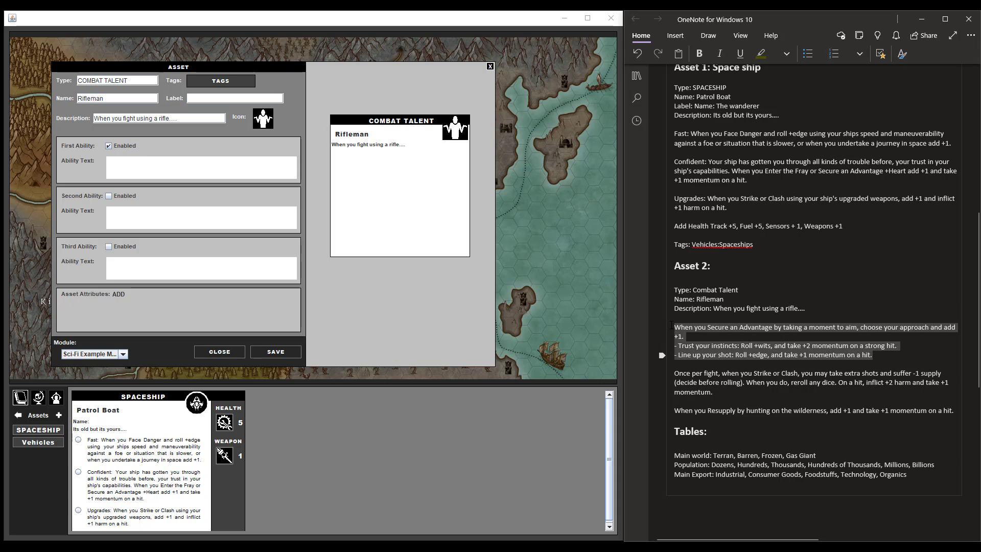
pyautogui.hotkey('ctrl', 'c')
pyautogui.click(235, 173)
pyautogui.hotkey('ctrl', 'v')
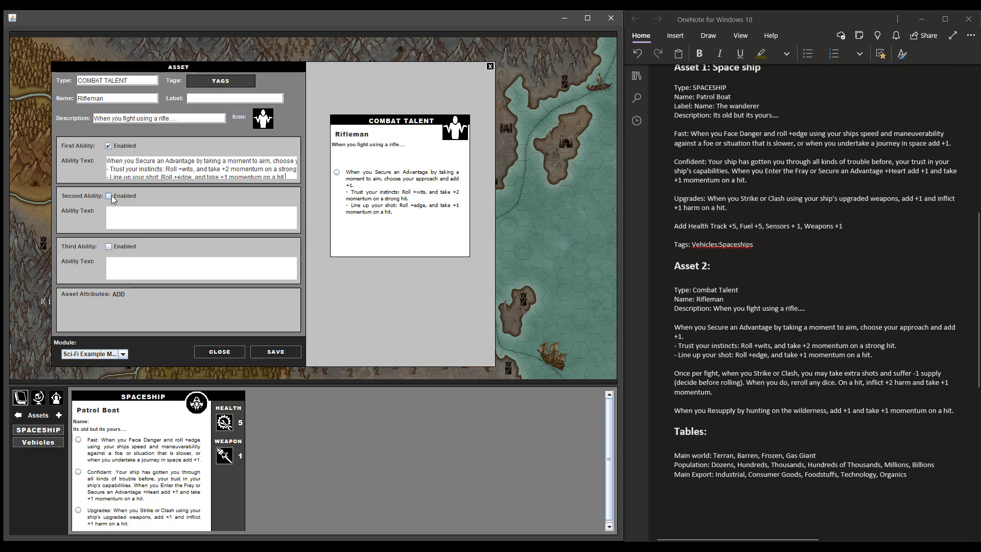
# - Enable the second ability and fill its text with the "Once per fight, when you Strike or Clash" paragraph from the notes
pyautogui.click(109, 196)
pyautogui.moveTo(737, 392); pyautogui.dragTo(675, 373)
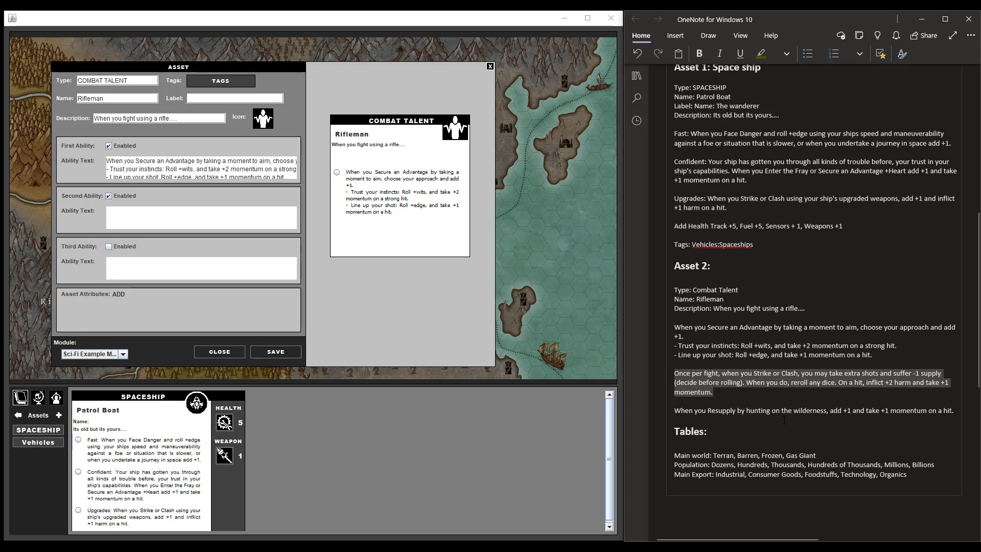
pyautogui.click(230, 213)
pyautogui.hotkey('ctrl', 'v')
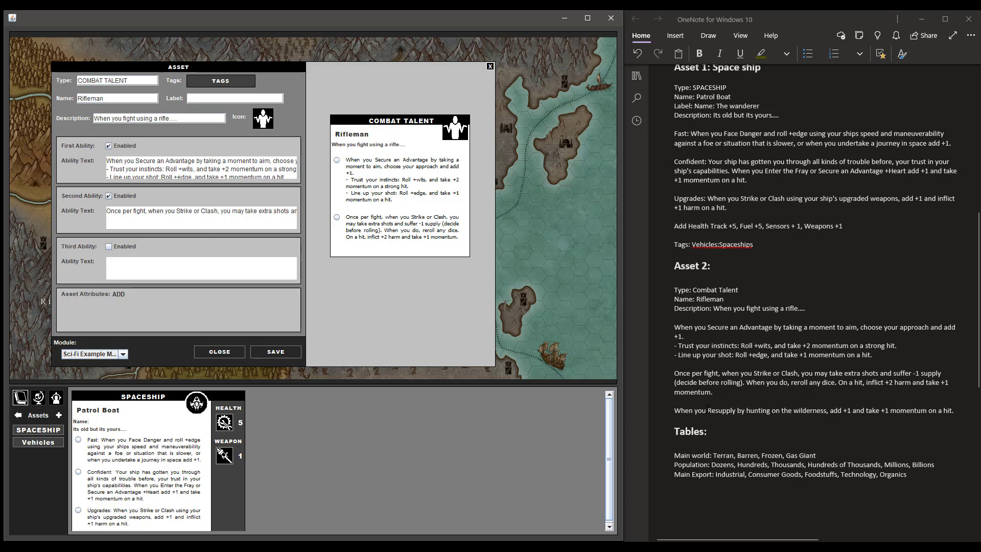
# - Enable the third ability and fill its text with the "When you Resupply by hunting on the wilderness" line from the notes
pyautogui.click(728, 415)
pyautogui.moveTo(955, 412); pyautogui.dragTo(673, 412)
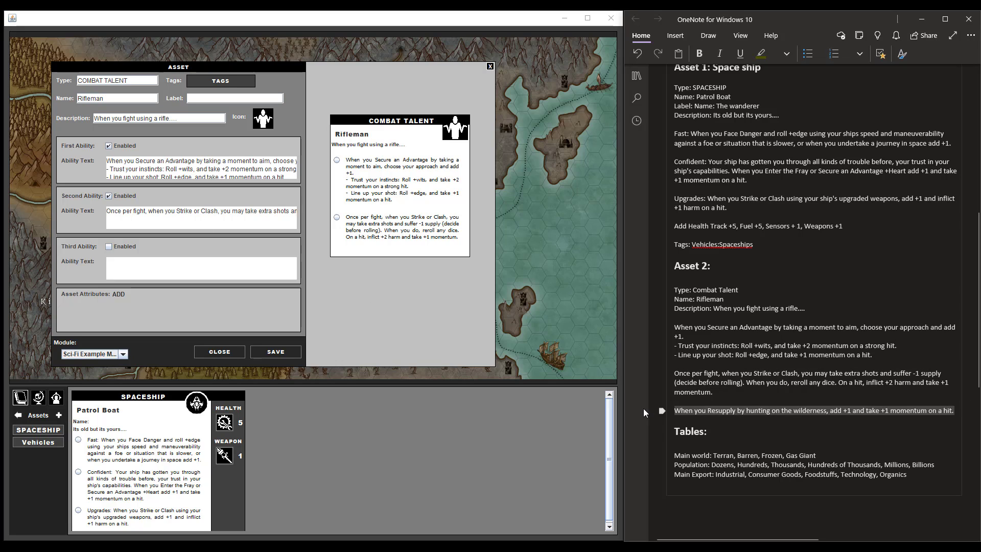
pyautogui.click(108, 248)
pyautogui.click(132, 263)
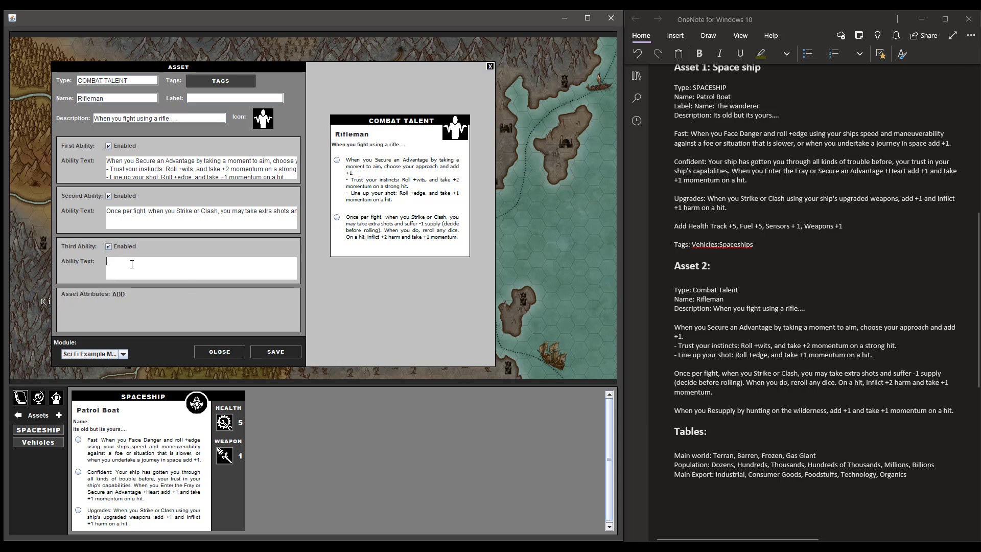
pyautogui.hotkey('ctrl', 'v')
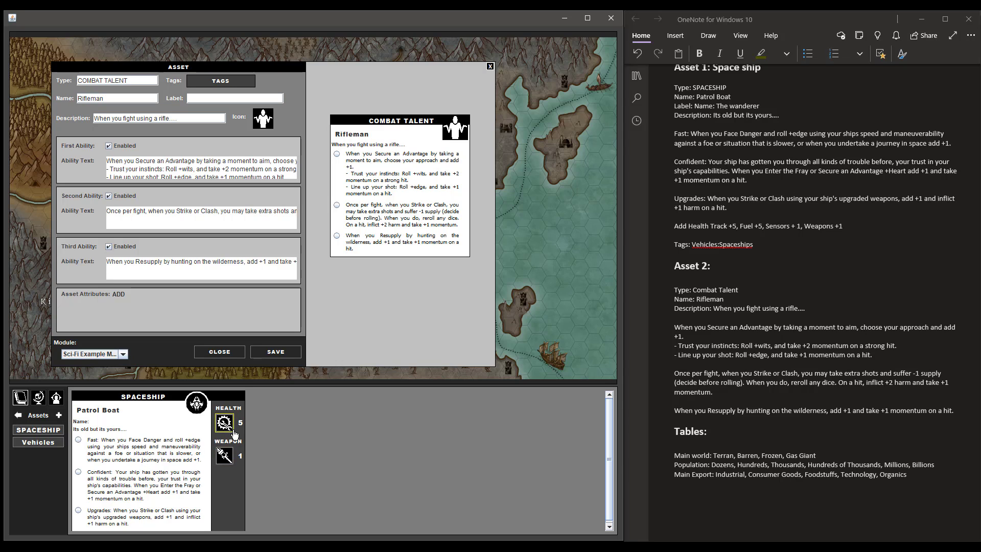
# - Set the Rifleman's icon to "Icon - mp5.png" from the Sci-Fi Example Module's Images folder, and save the asset
pyautogui.click(263, 121)
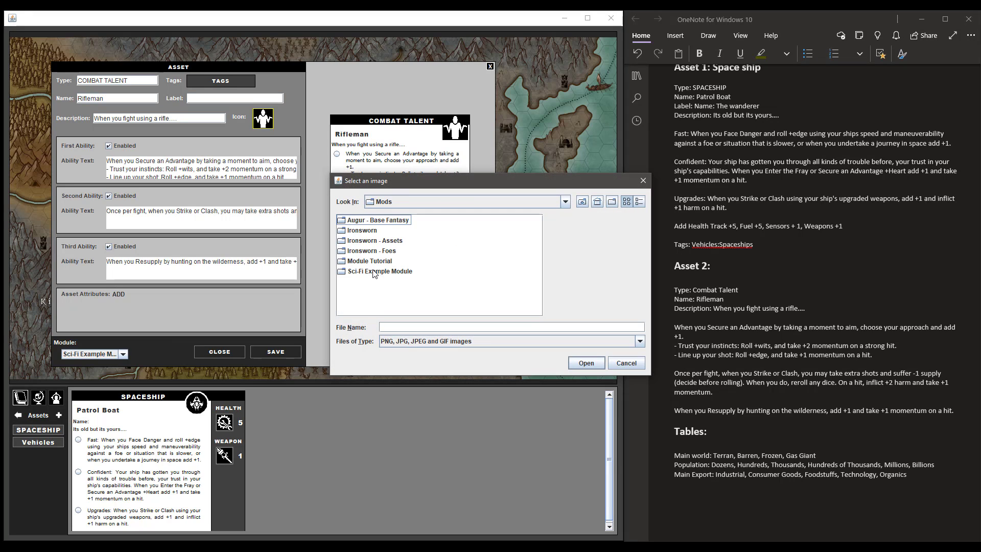
pyautogui.doubleClick(373, 271)
pyautogui.doubleClick(354, 221)
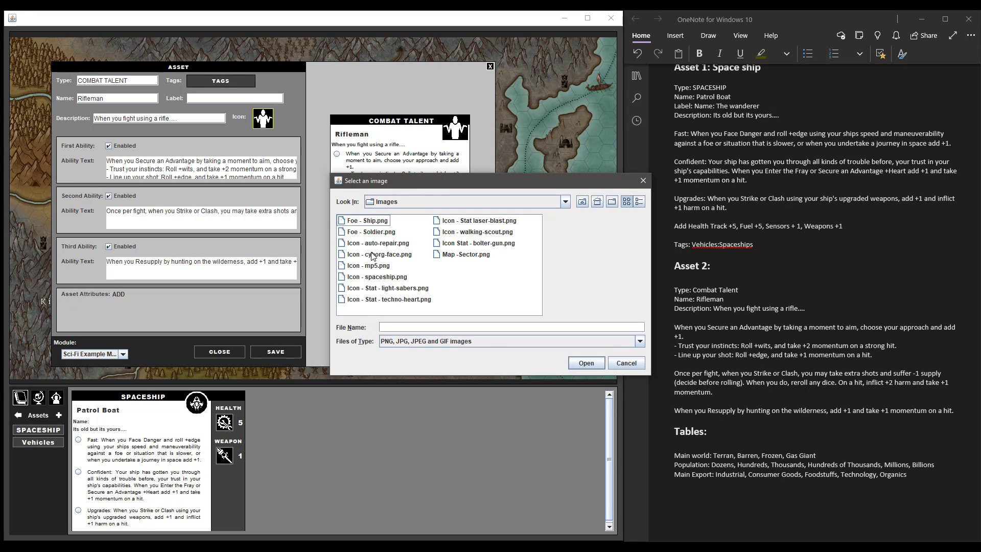
pyautogui.click(377, 266)
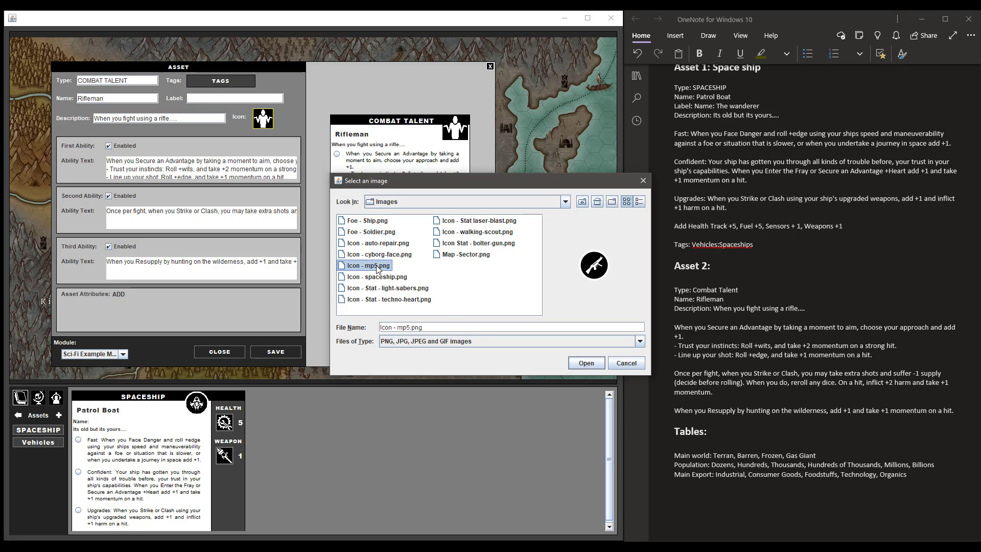
pyautogui.click(590, 366)
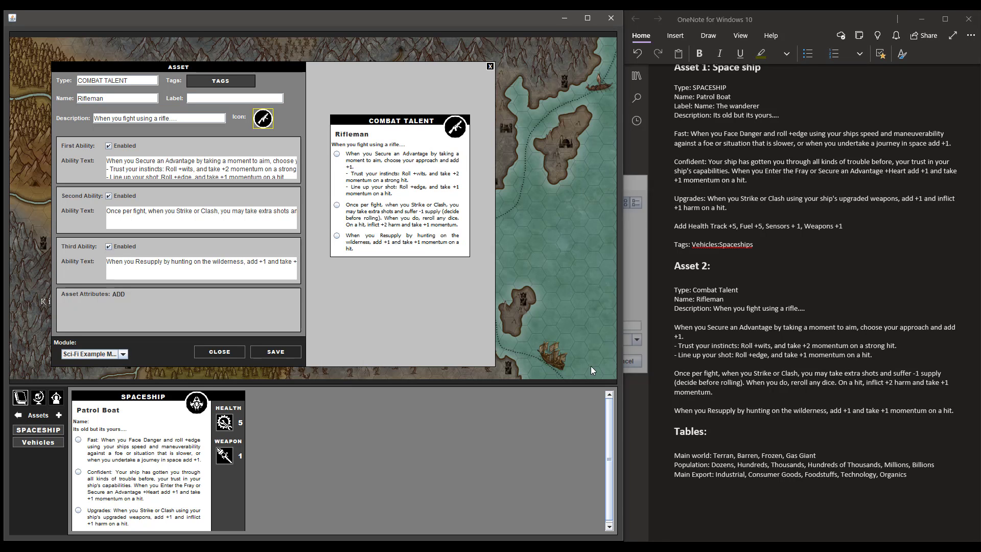
pyautogui.click(275, 352)
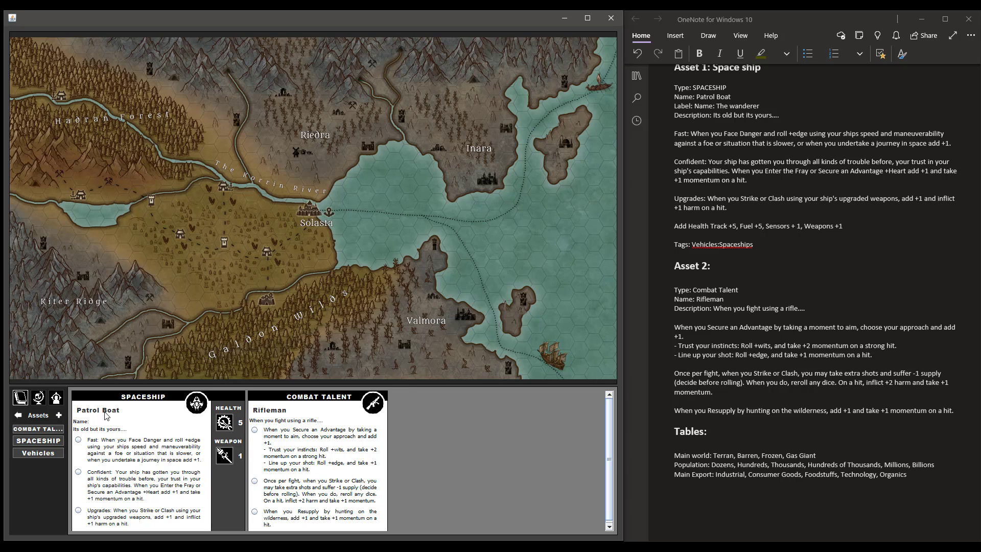
# - Create a new table named World Type in the Sci-Fi Example Module
pyautogui.click(21, 398)
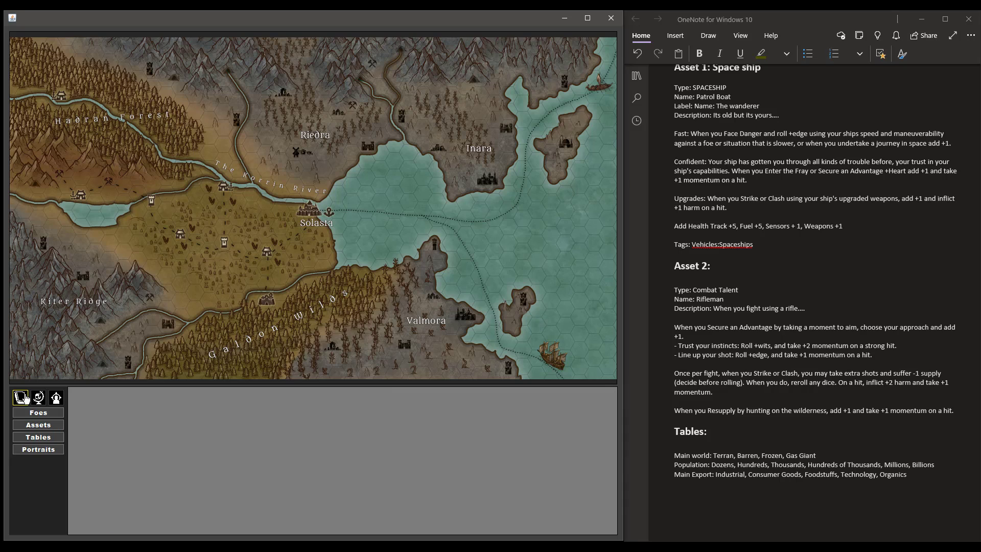
pyautogui.click(40, 438)
pyautogui.click(59, 415)
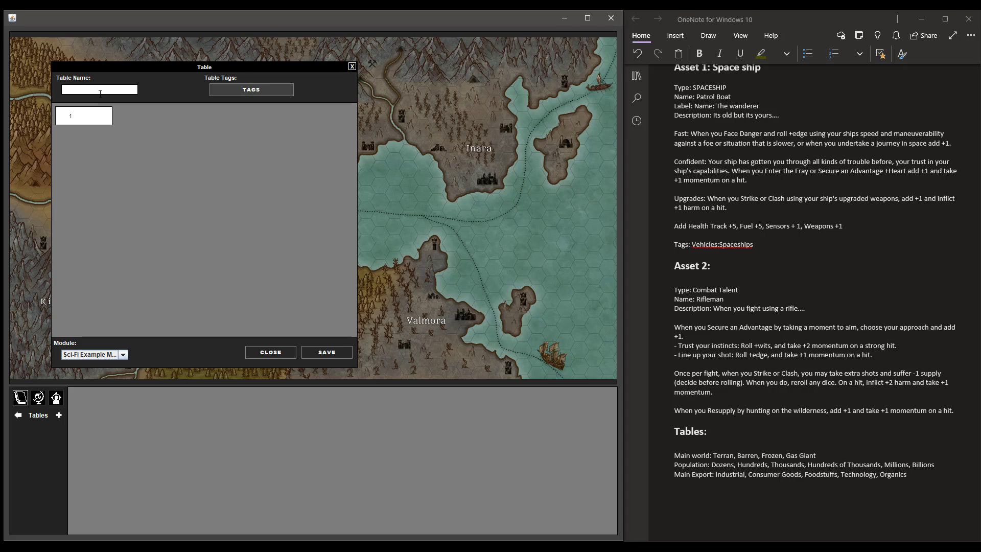
pyautogui.write('Wer')
pyautogui.write('ld')
pyautogui.write(' Type')
# - Add the entries Terran, Barren, Frozen and Gas Giant to the World Type table
pyautogui.click(95, 119)
pyautogui.write('Terran')
pyautogui.press('Return')
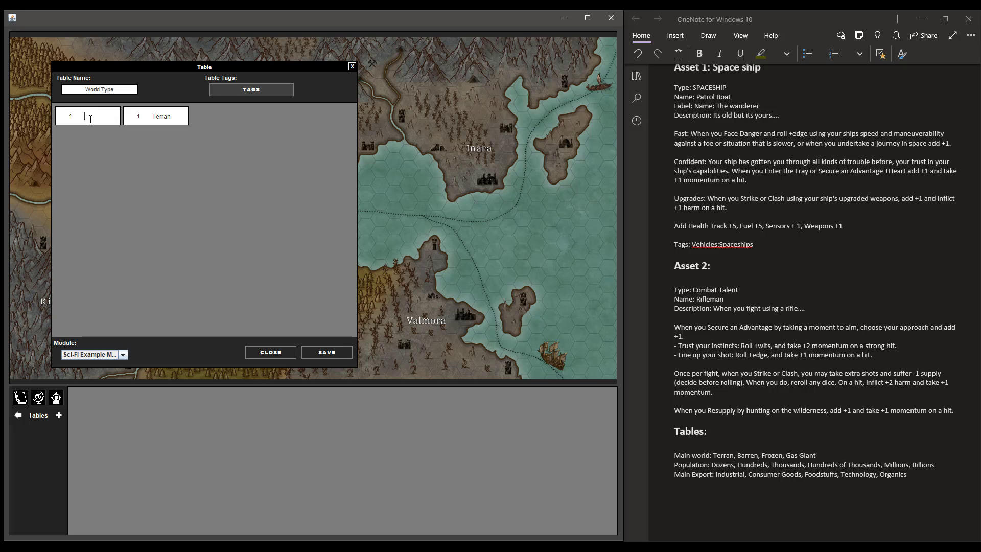
pyautogui.write('Barren')
pyautogui.press('Return')
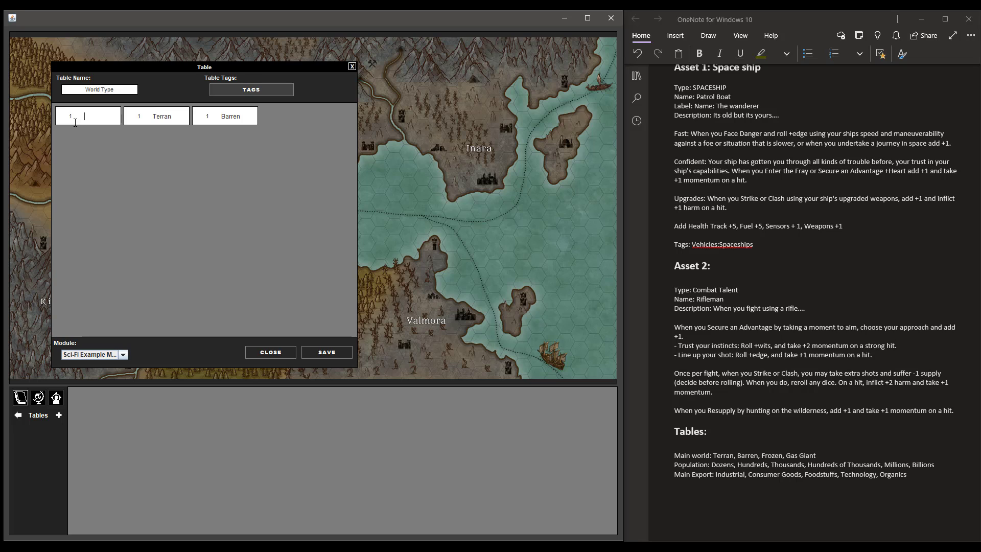
pyautogui.write('Frozen')
pyautogui.press('Return')
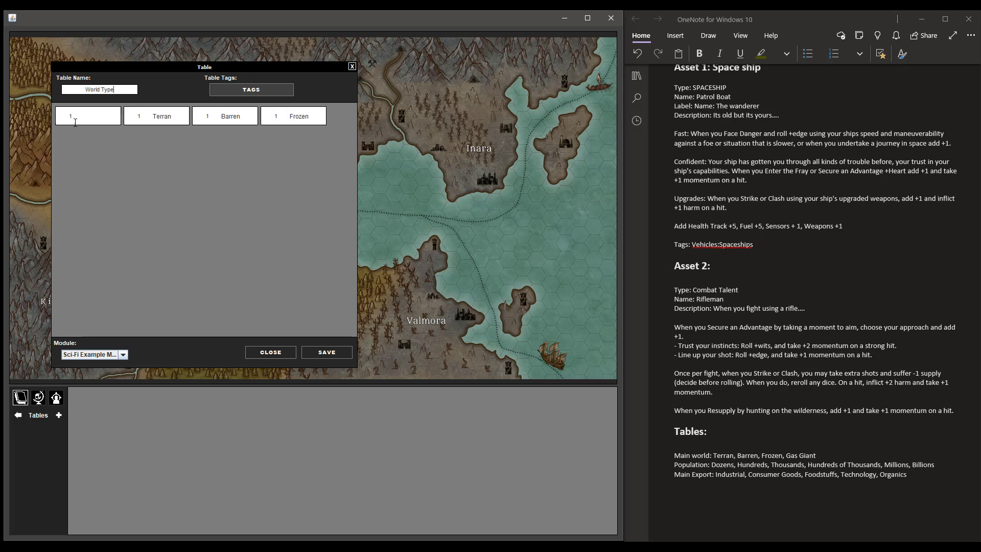
pyautogui.write('Gas Giant')
pyautogui.press('Return')
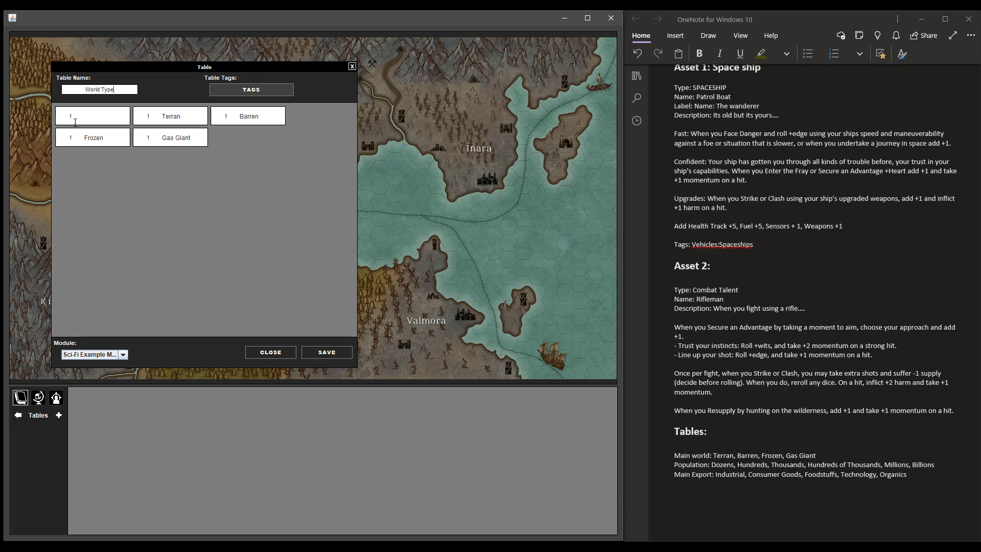
# - Tag the World Type table with World in the category SCI-FI, and save the table
pyautogui.moveTo(184, 139)
pyautogui.click(270, 89)
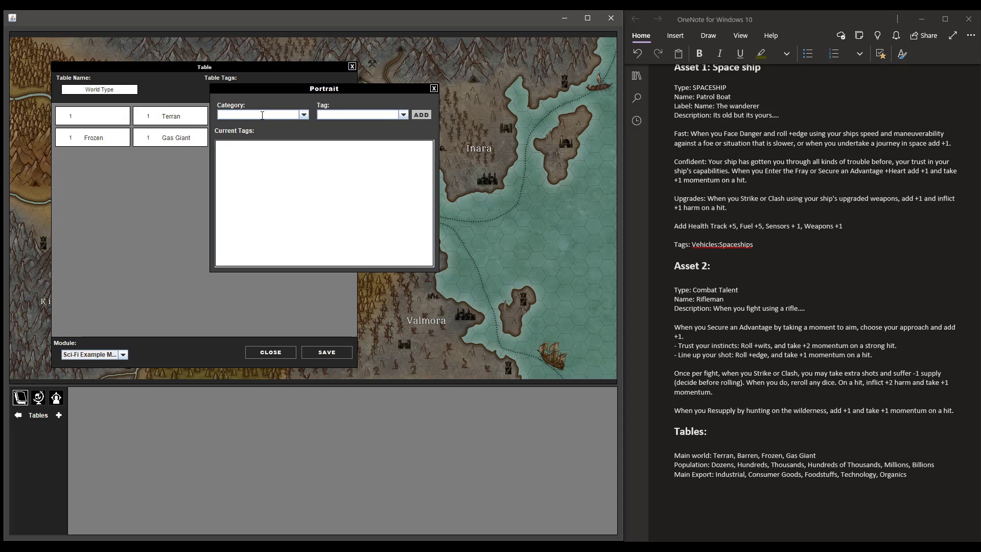
pyautogui.write('S')
pyautogui.write('CI')
pyautogui.write('-F')
pyautogui.write('Wolrd')
pyautogui.write(' Type')
pyautogui.press('BackSpace')
pyautogui.press('BackSpace')
pyautogui.press('BackSpace')
pyautogui.press('BackSpace')
pyautogui.press('BackSpace')
pyautogui.press('BackSpace')
pyautogui.write('d')
pyautogui.press('BackSpace')
pyautogui.write('I')
pyautogui.press('BackSpace')
pyautogui.press('BackSpace')
pyautogui.write('rld')
pyautogui.click(420, 114)
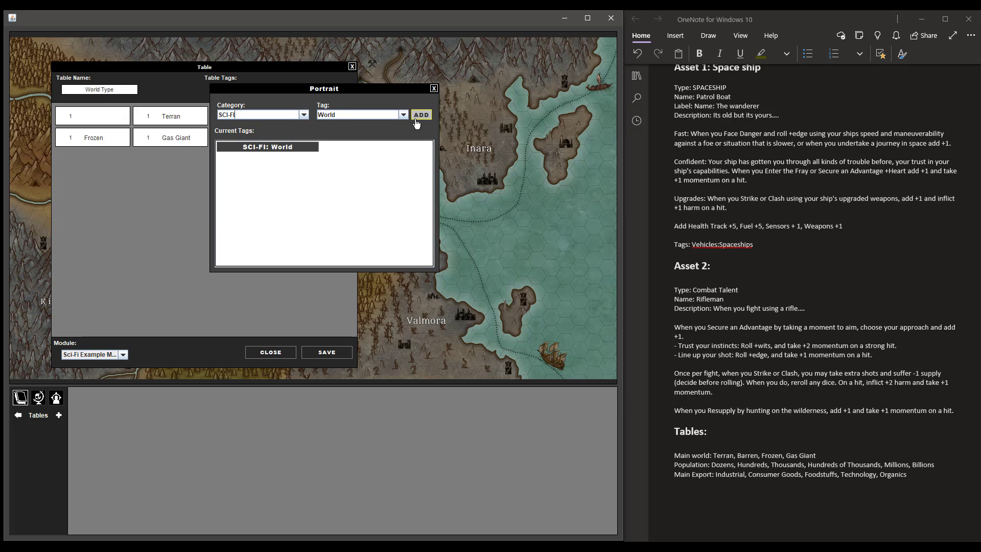
pyautogui.click(433, 89)
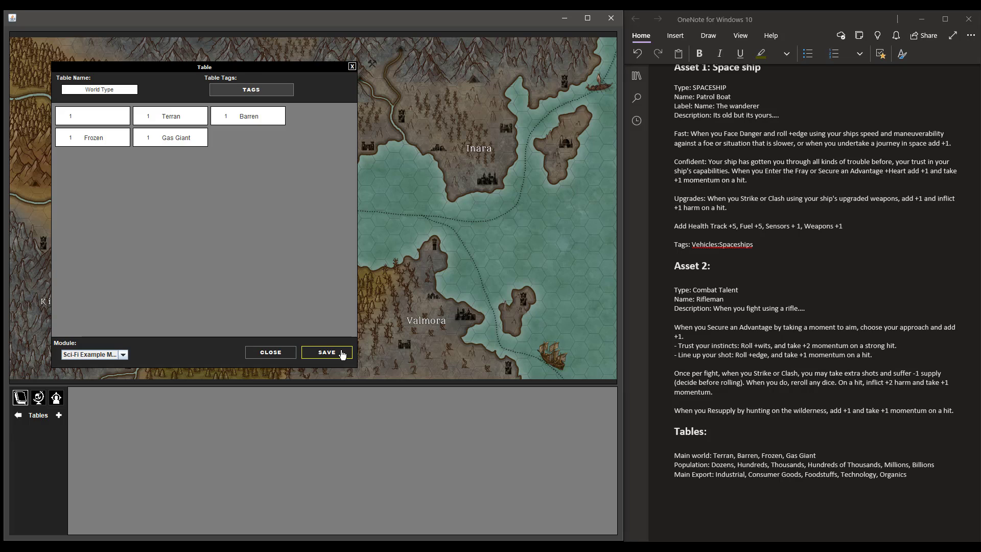
pyautogui.click(341, 354)
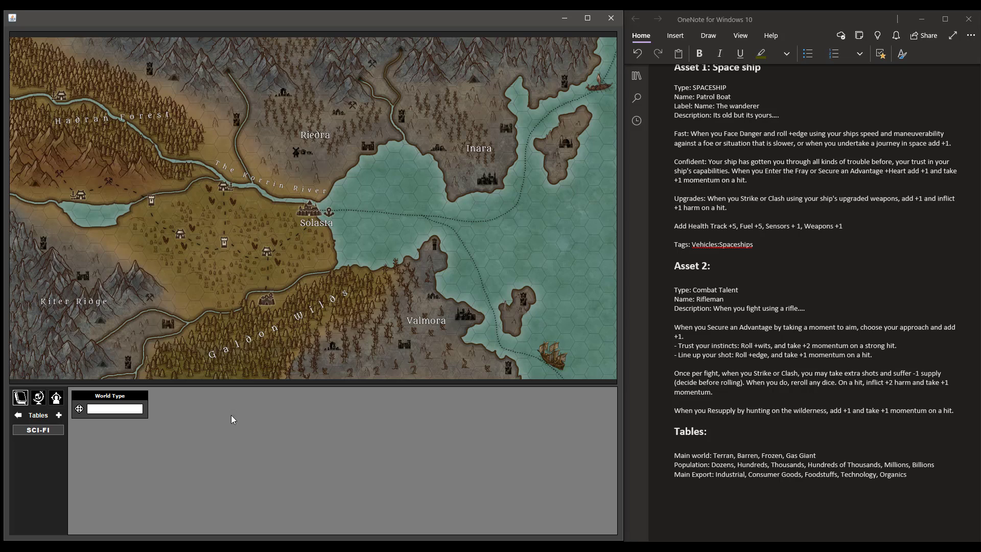
# - Test-roll the World Type table, and replace its Gas Giant entry with Asteroid, saving the table
pyautogui.click(78, 409)
pyautogui.click(79, 409)
pyautogui.click(113, 402)
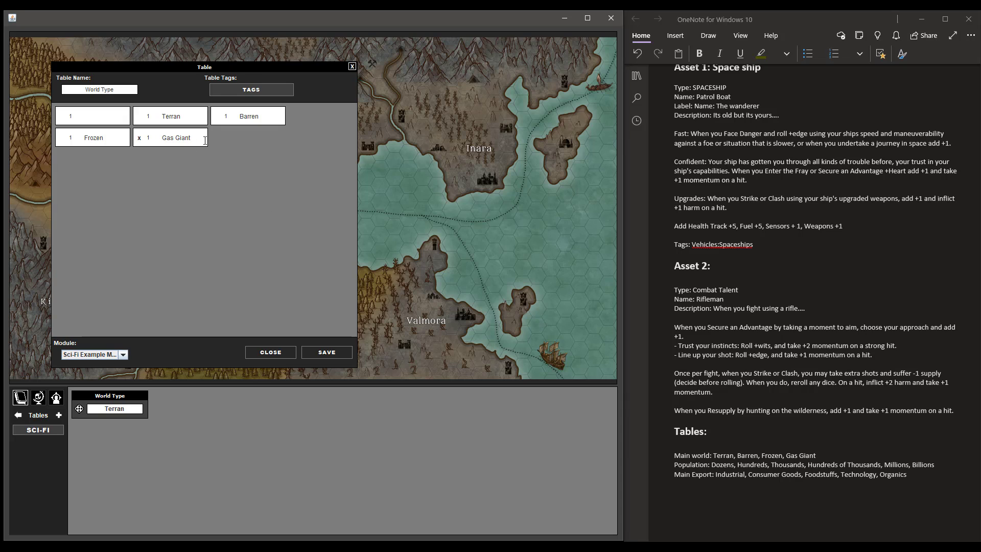
pyautogui.moveTo(205, 140); pyautogui.dragTo(158, 138)
pyautogui.press('BackSpace')
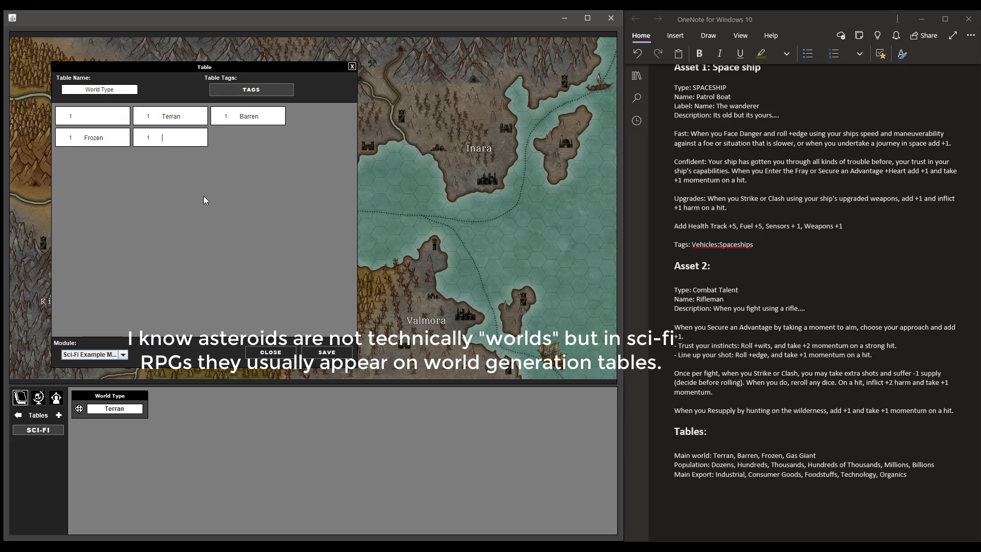
pyautogui.write('Asteroid')
pyautogui.click(332, 352)
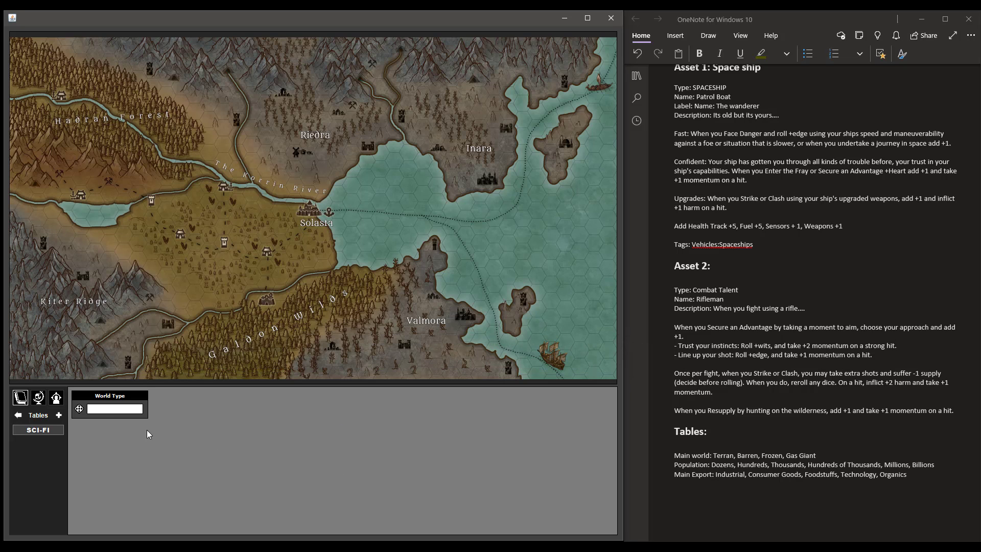
# - Roll on the edited World Type table a couple of times to test it
pyautogui.click(79, 409)
pyautogui.click(80, 410)
pyautogui.click(50, 417)
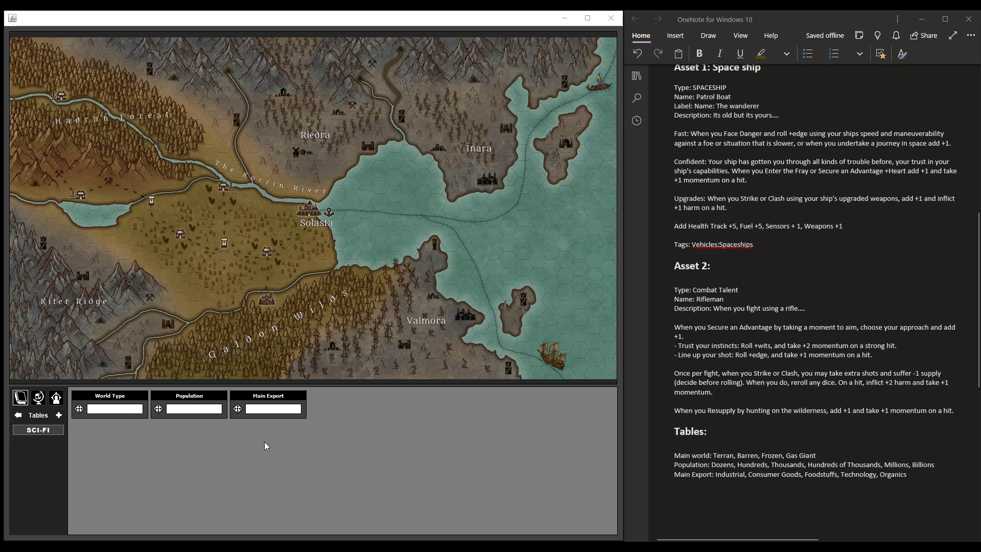
# - Set the weight of the Millions entry in the Population table to 5, and save the table
pyautogui.click(189, 398)
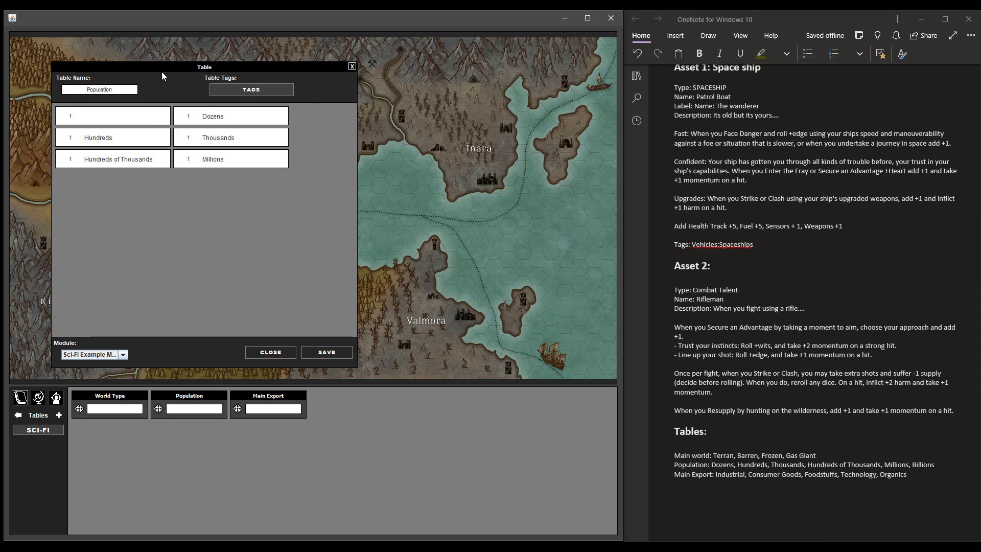
pyautogui.moveTo(162, 72); pyautogui.dragTo(203, 82)
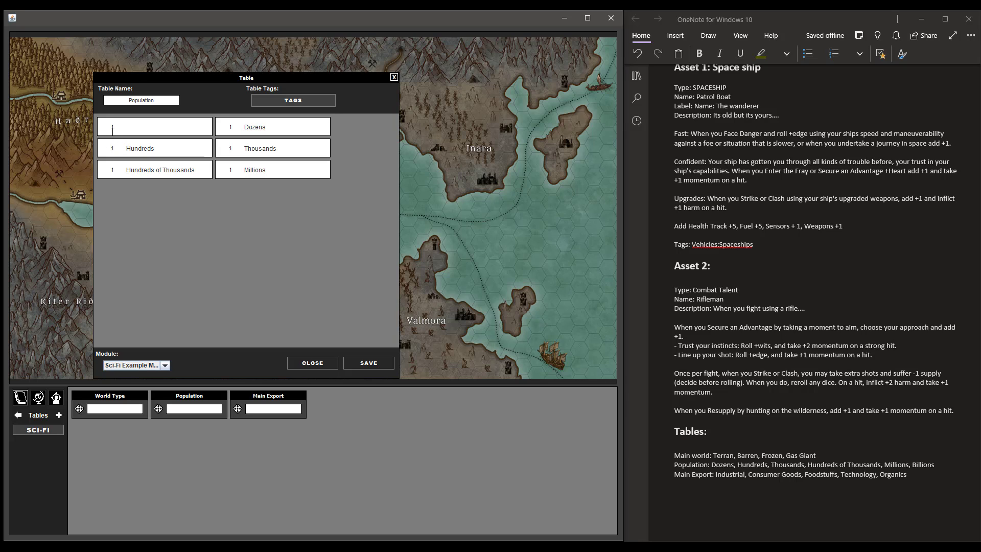
pyautogui.click(113, 129)
pyautogui.doubleClick(231, 171)
pyautogui.write('5')
pyautogui.click(277, 173)
pyautogui.moveTo(270, 171); pyautogui.dragTo(239, 172)
pyautogui.moveTo(226, 128)
pyautogui.moveTo(161, 171)
pyautogui.click(365, 363)
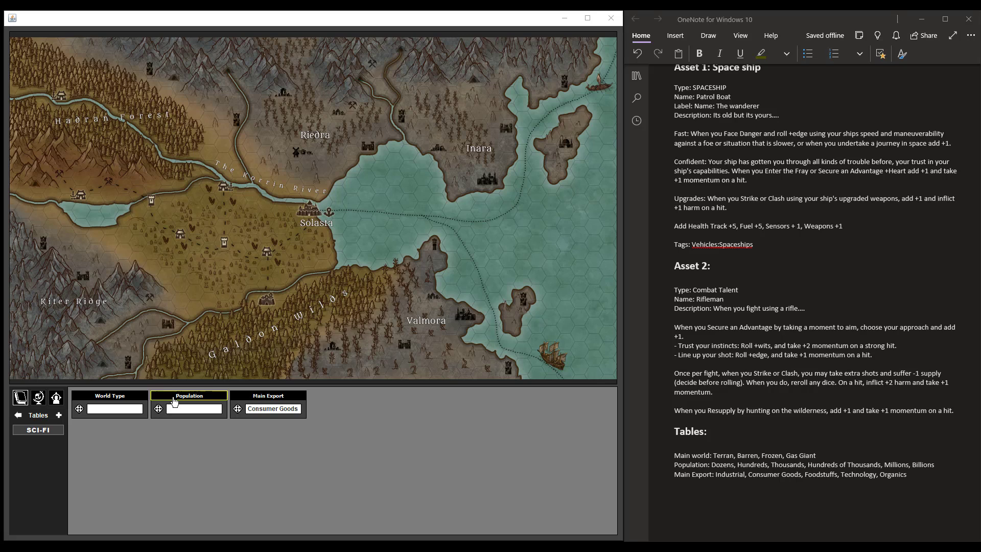
# - Roll on the Population table several times to test the weighting
pyautogui.click(159, 410)
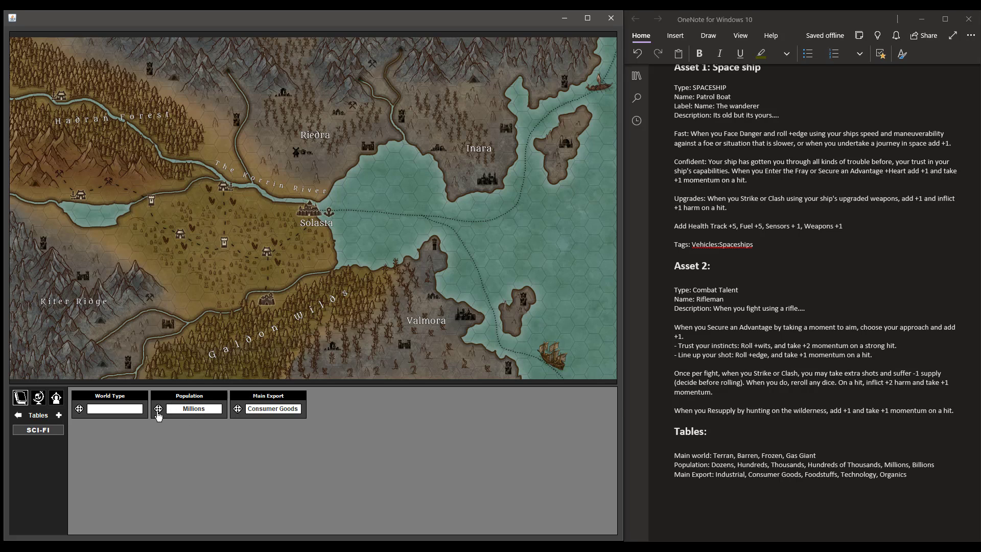
pyautogui.click(158, 412)
pyautogui.click(159, 411)
pyautogui.click(756, 370)
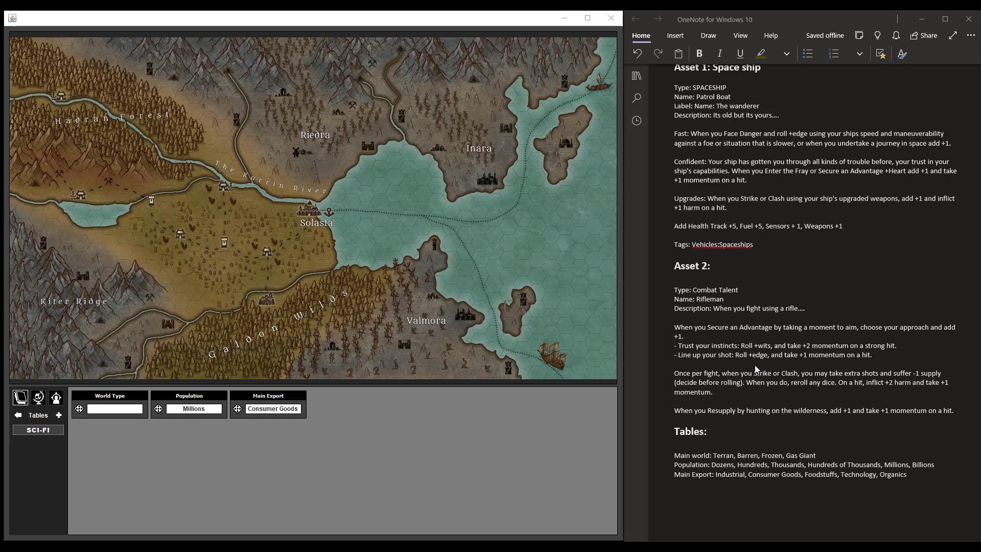
# - Add a male Human portrait to the Sci-Fi Example Module using Portrait.jpeg from the Images folder, and save it
pyautogui.click(42, 430)
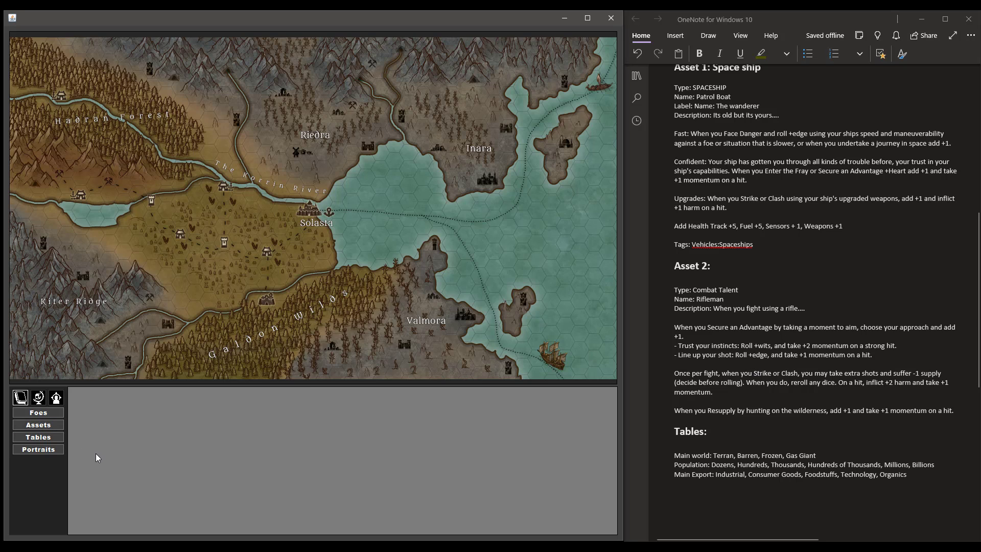
pyautogui.click(46, 451)
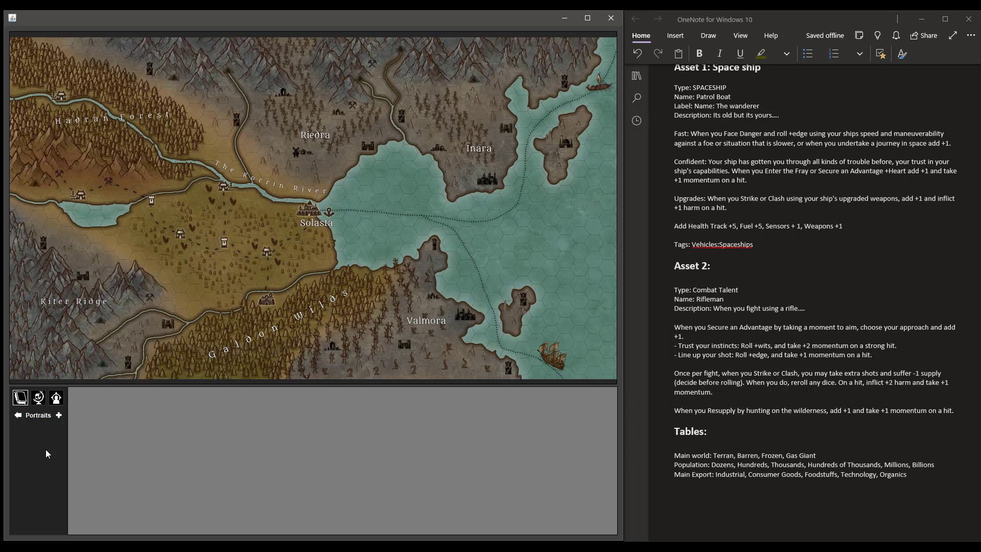
pyautogui.click(59, 416)
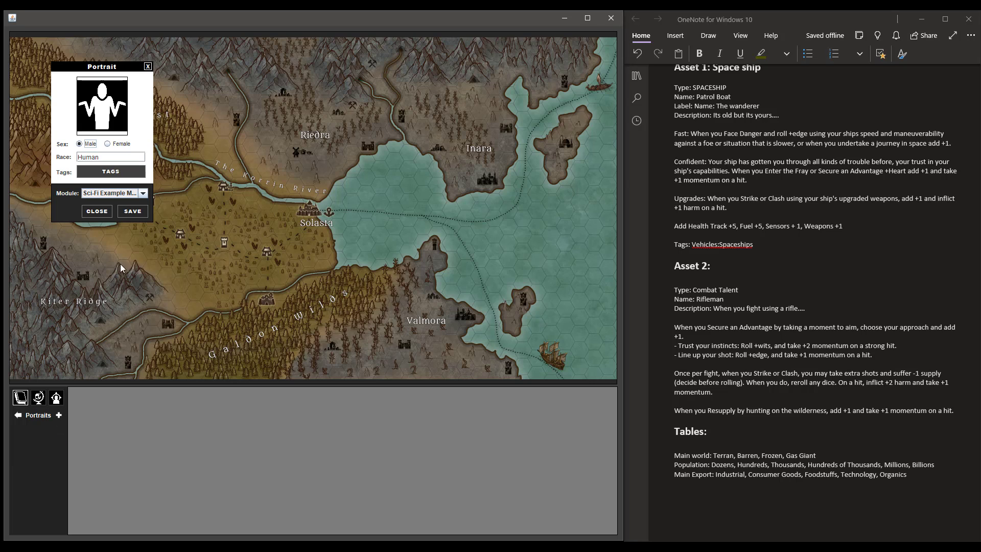
pyautogui.moveTo(105, 66); pyautogui.dragTo(137, 111)
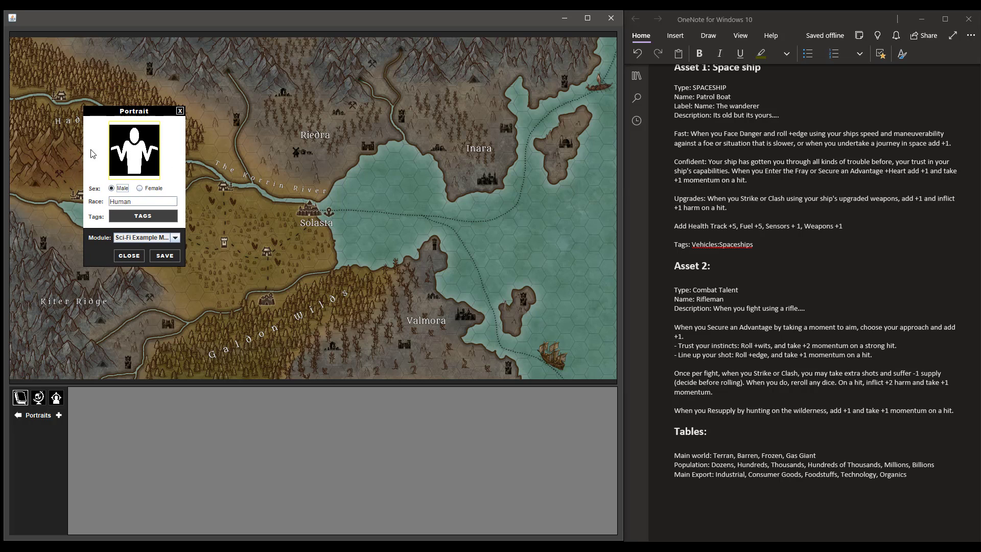
pyautogui.click(129, 147)
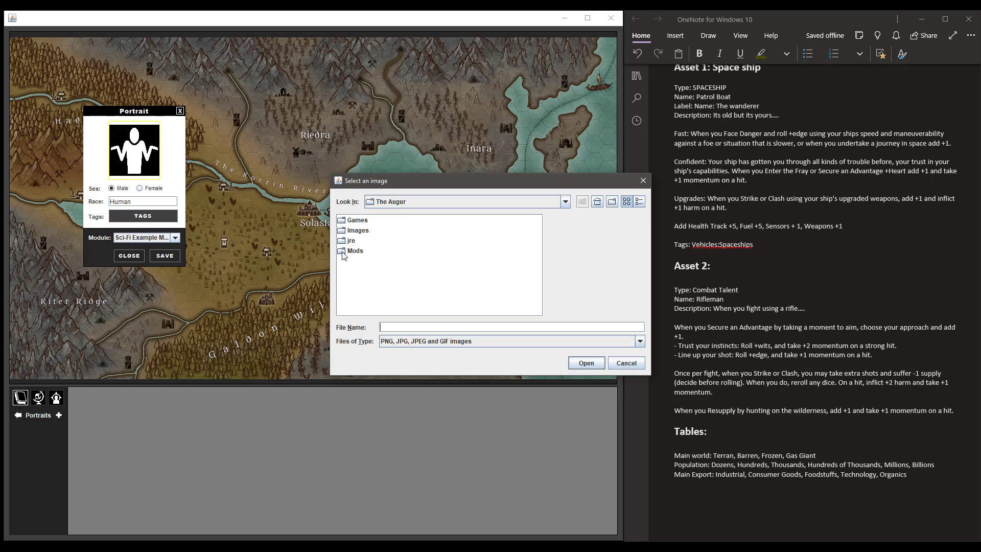
pyautogui.doubleClick(352, 272)
pyautogui.doubleClick(346, 222)
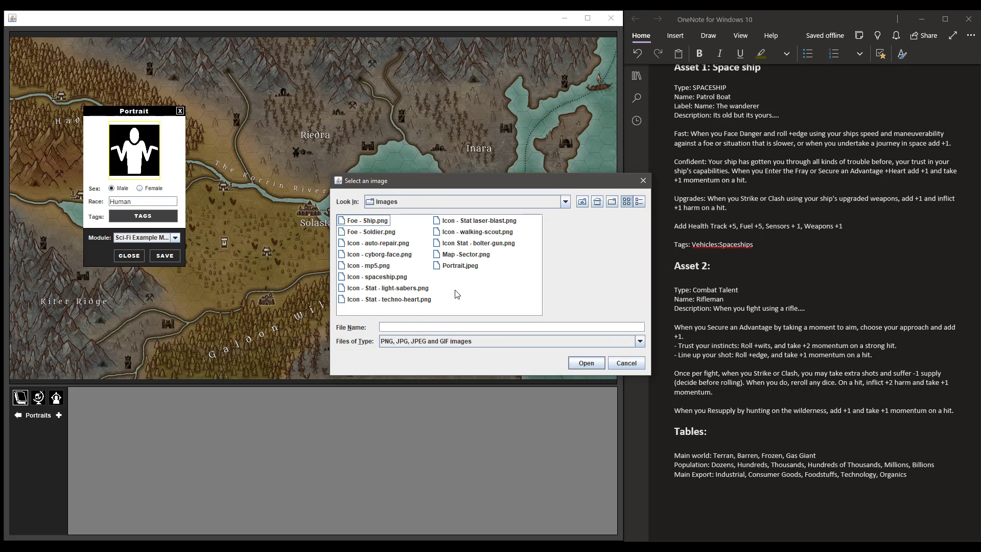
pyautogui.click(449, 265)
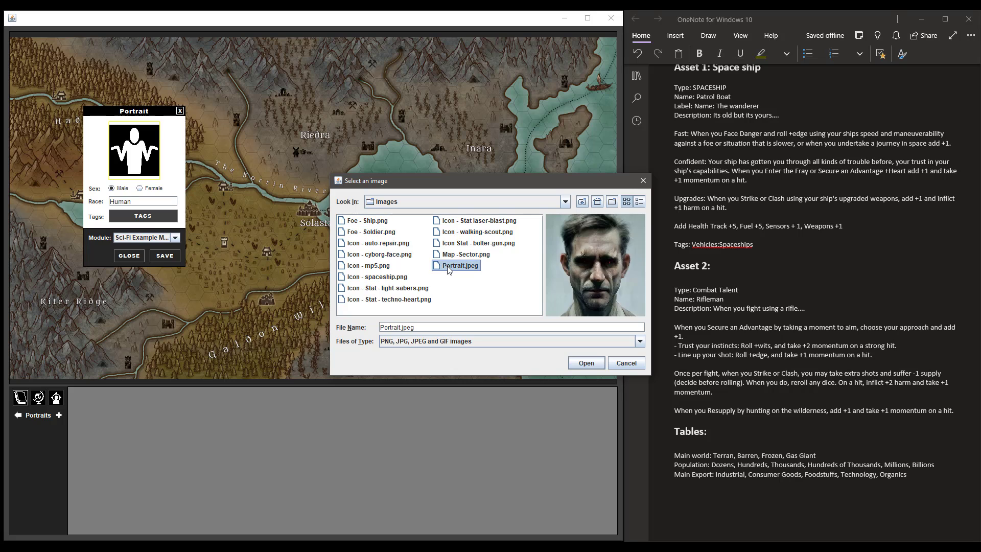
pyautogui.click(587, 365)
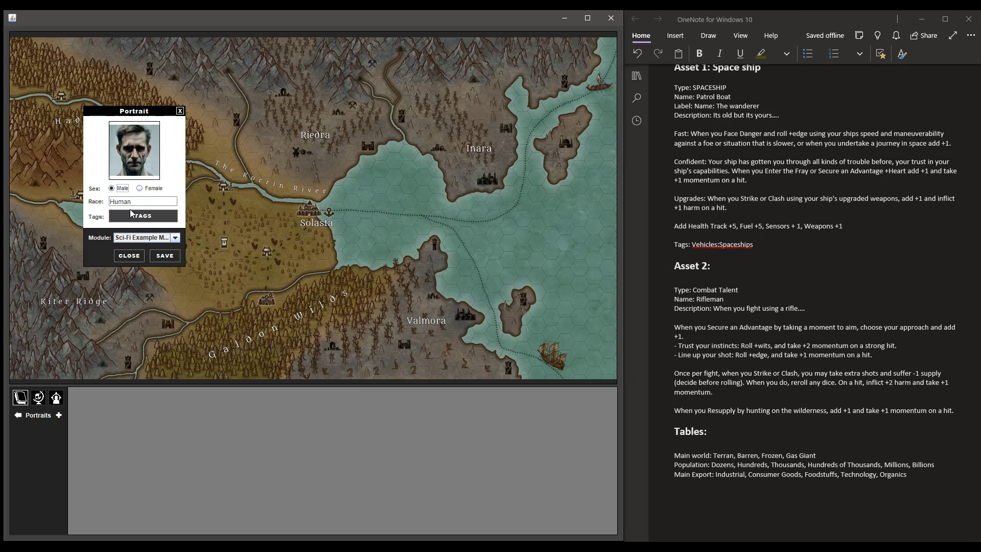
pyautogui.click(166, 257)
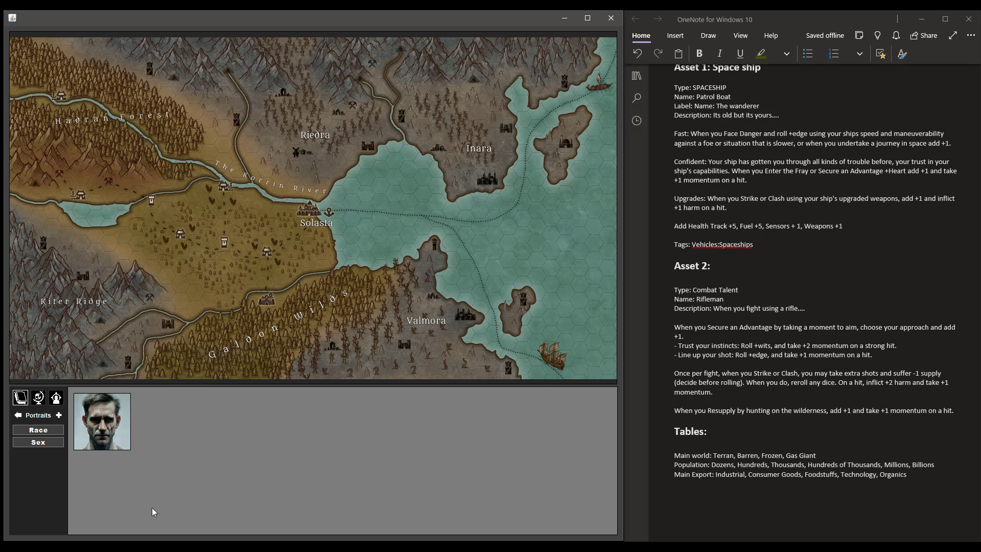
# - Switch to File Explorer and examine the Sci-Fi Example Module folder inside Mods, including its Mod.xml file and Images folder
pyautogui.moveTo(122, 545)
pyautogui.click(114, 499)
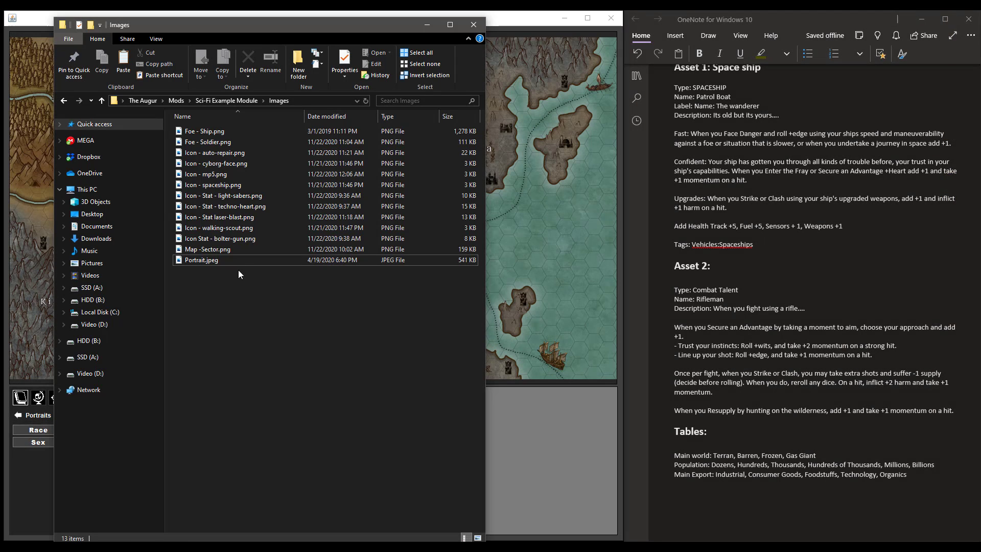
pyautogui.click(145, 100)
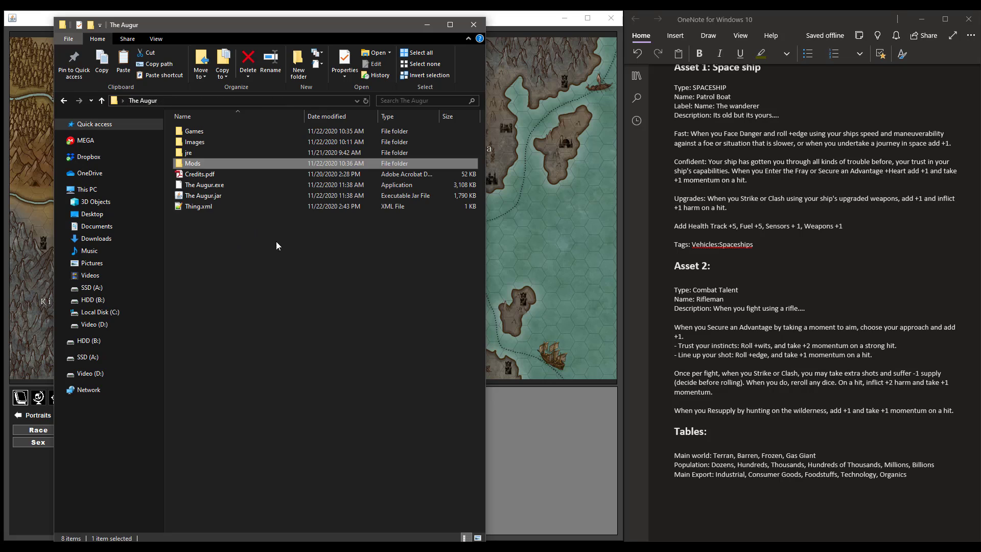
pyautogui.doubleClick(199, 164)
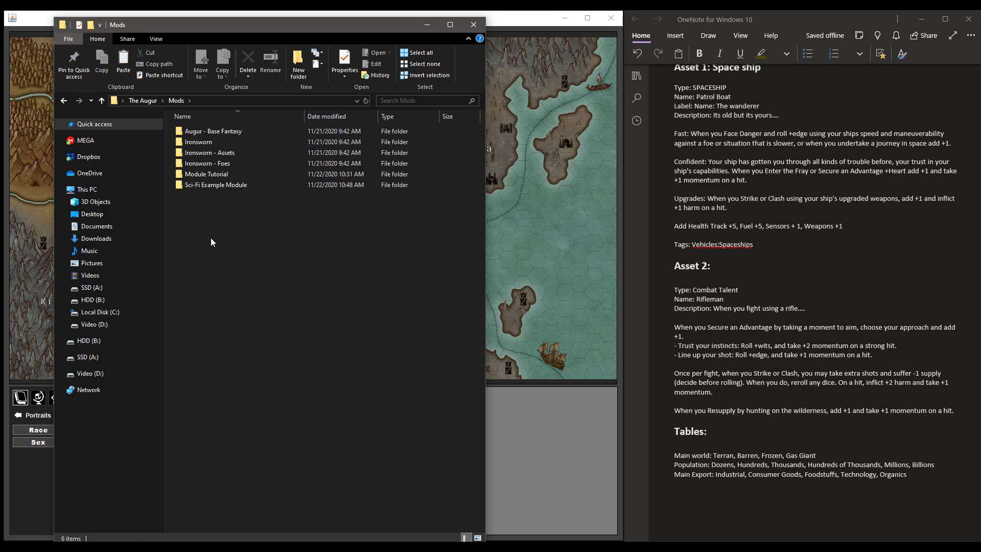
pyautogui.doubleClick(212, 186)
pyautogui.click(207, 142)
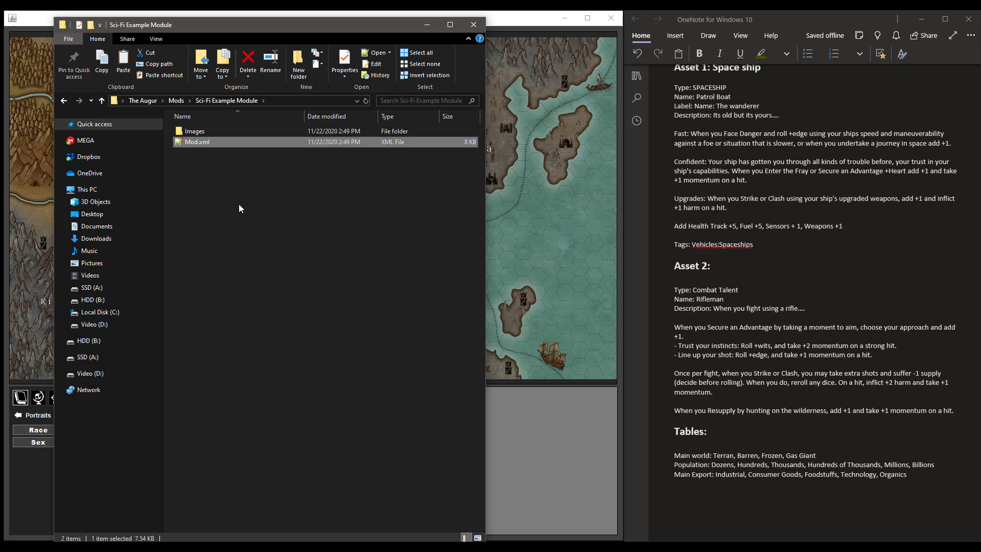
pyautogui.doubleClick(195, 130)
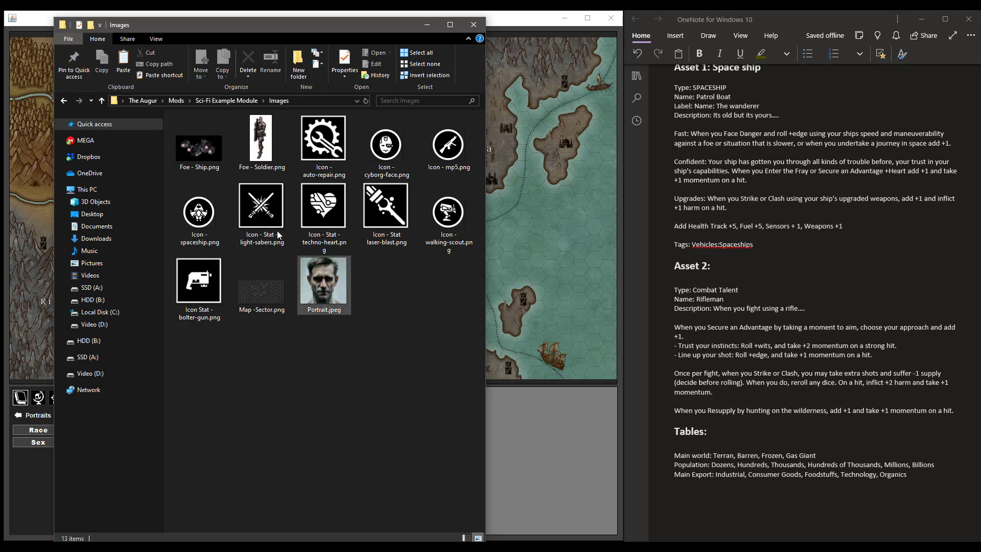
# - Return from the module's Images folder through the Sci-Fi Example Module and Mods folders to The Augur's main folder
pyautogui.hotkey('alt', 'Left')
pyautogui.click(202, 143)
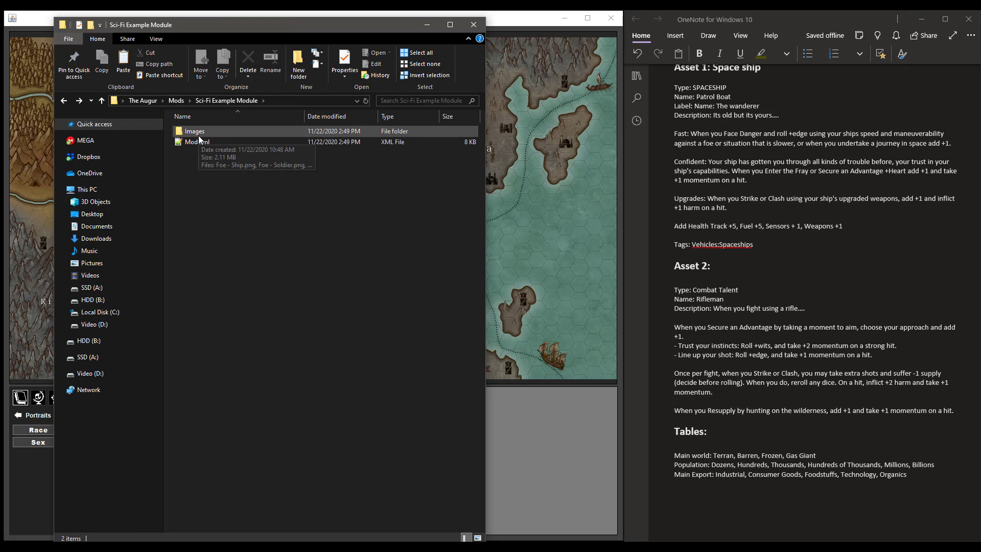
pyautogui.click(176, 100)
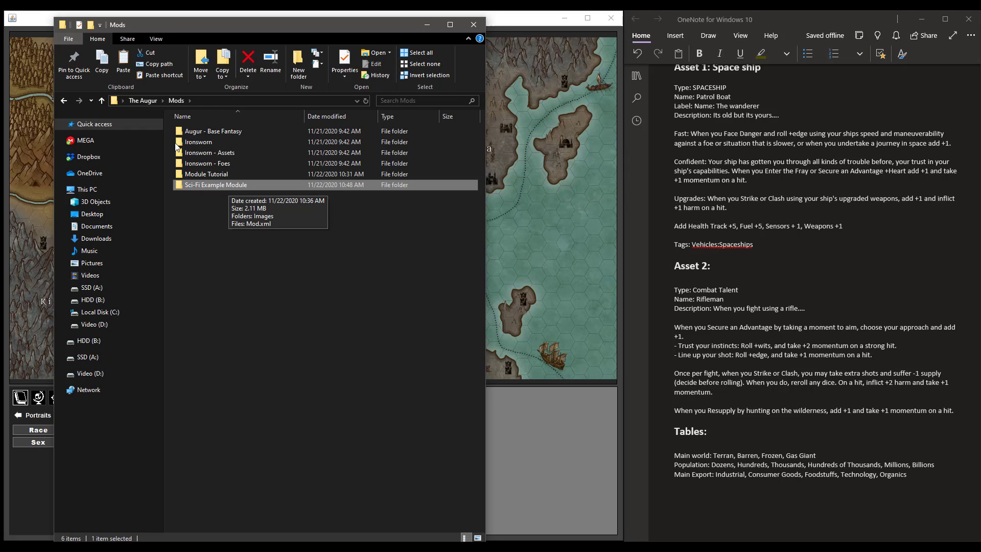
pyautogui.click(150, 100)
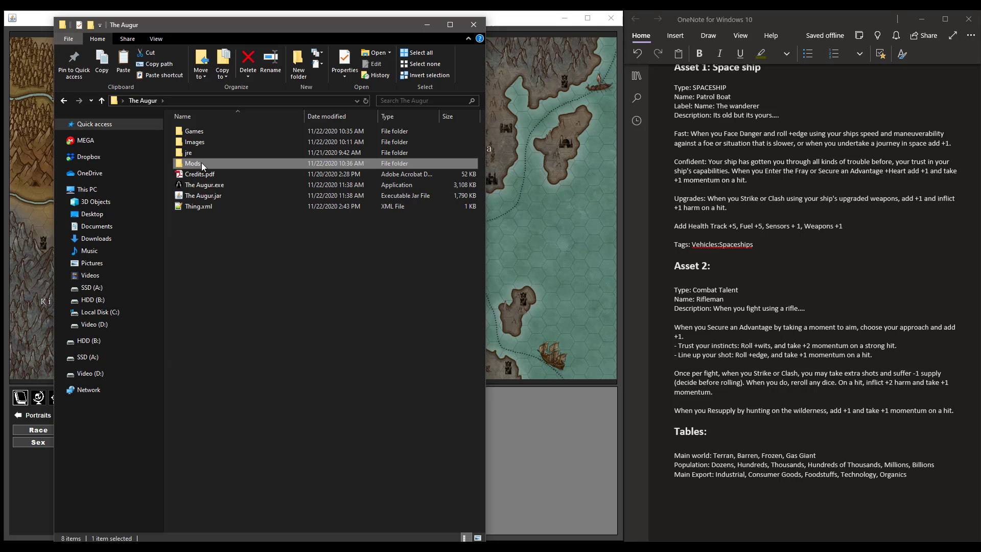